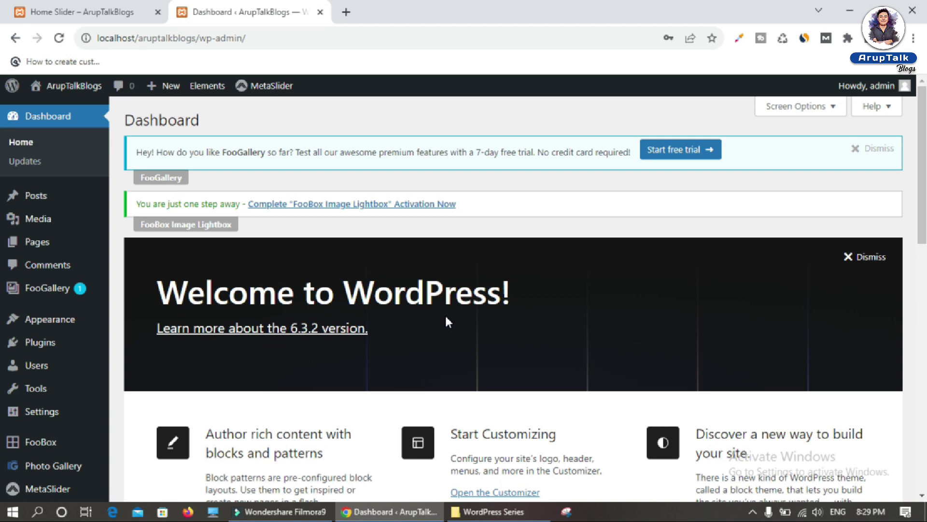
Search the plugin directory for "smart slider 3", then install and activate the Smart Slider 3 plugin
{"action": "mouse_move", "coordinate": [41, 343]}
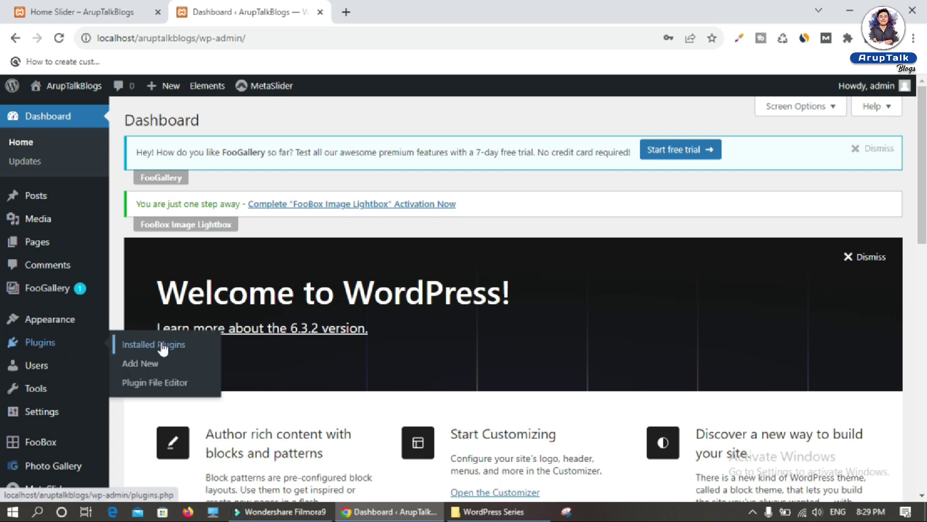
{"action": "left_click", "coordinate": [139, 364]}
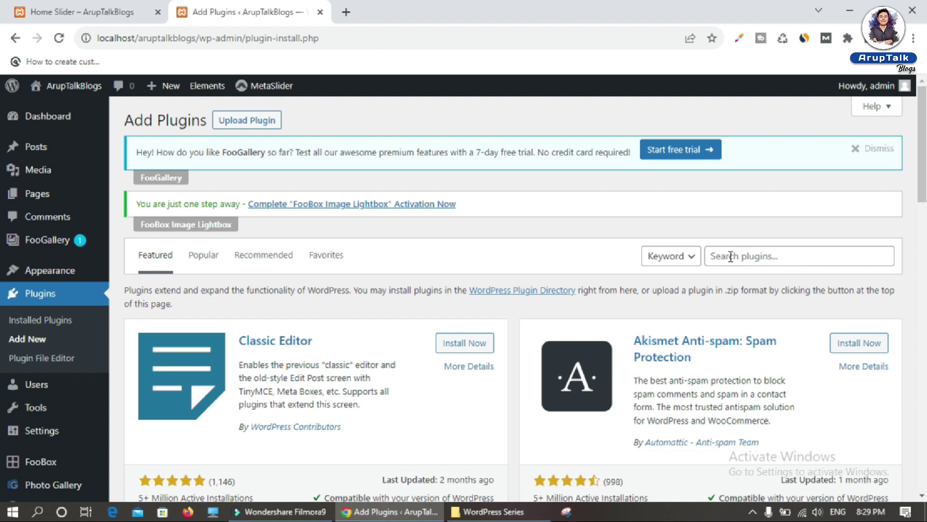
{"action": "left_click", "coordinate": [730, 256]}
{"action": "type", "text": "sma"}
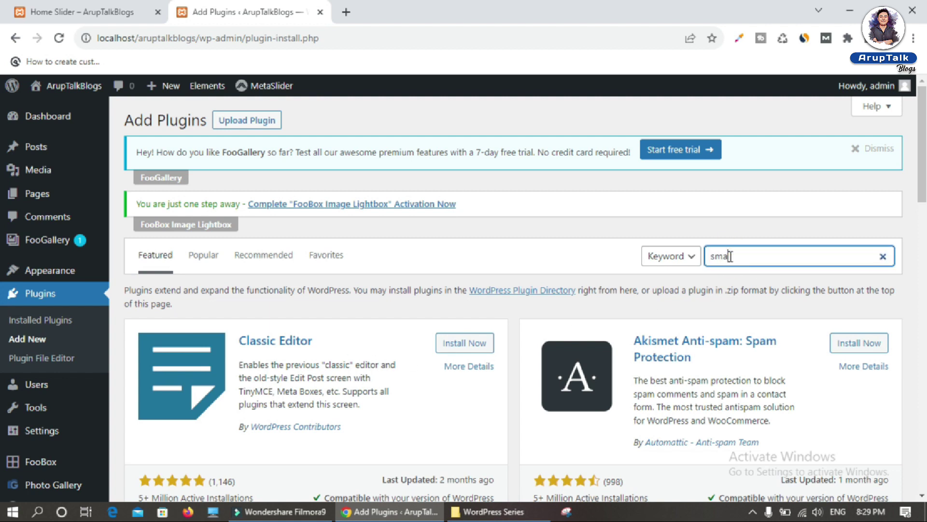
{"action": "type", "text": "rt slider 3"}
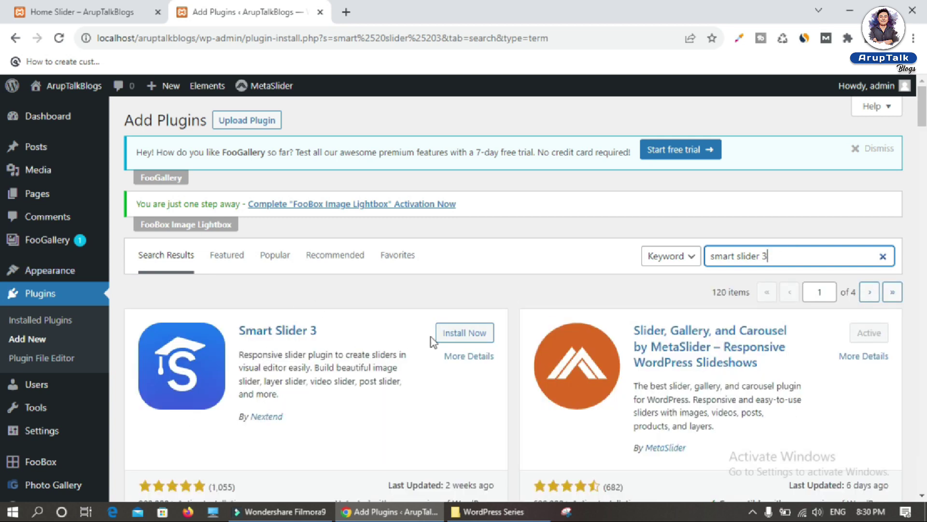
{"action": "left_click", "coordinate": [453, 336]}
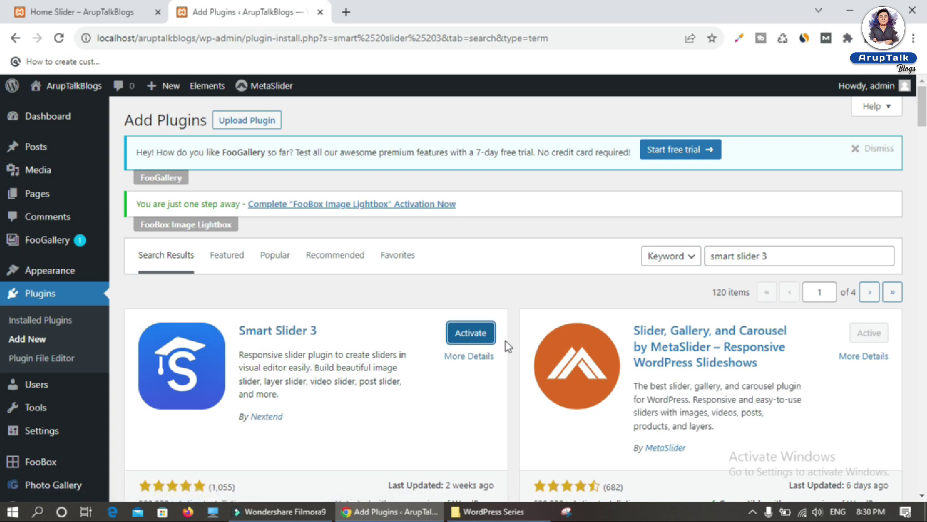
{"action": "left_click", "coordinate": [481, 334]}
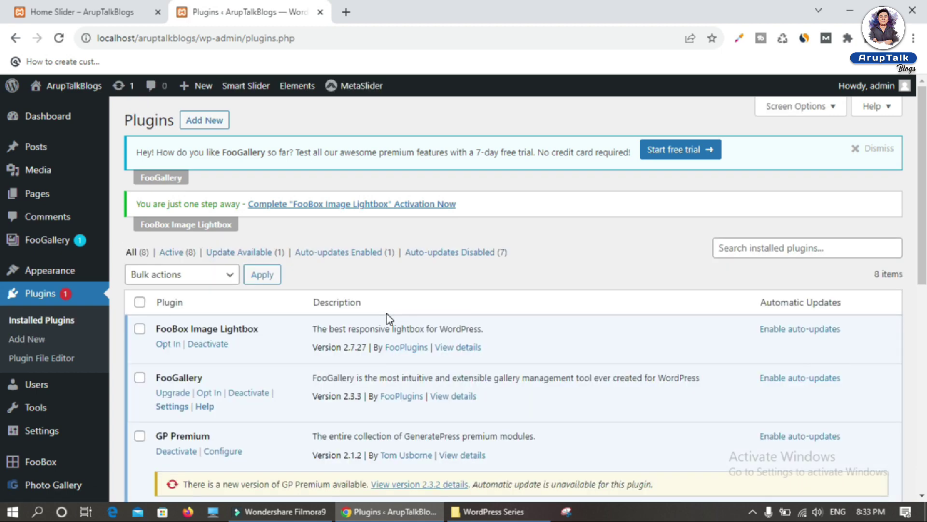
Open Smart Slider and continue past its welcome page to the slider projects dashboard
{"action": "scroll", "coordinate": [29, 334], "scroll_direction": "down", "scroll_amount": 6}
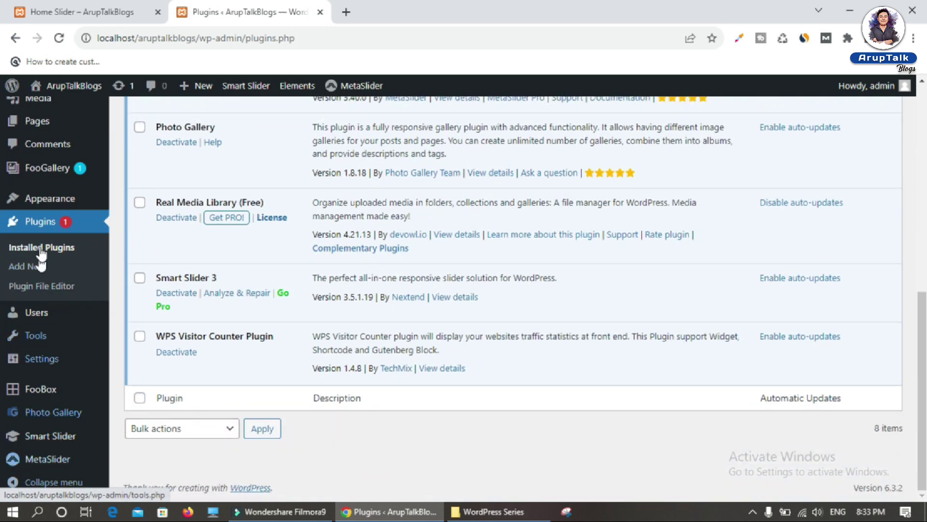
{"action": "mouse_move", "coordinate": [14, 437]}
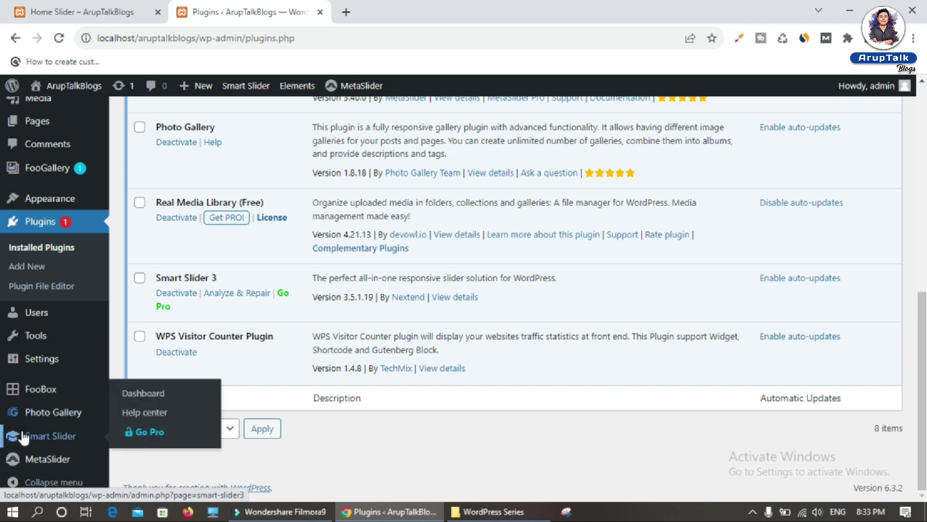
{"action": "left_click", "coordinate": [47, 442]}
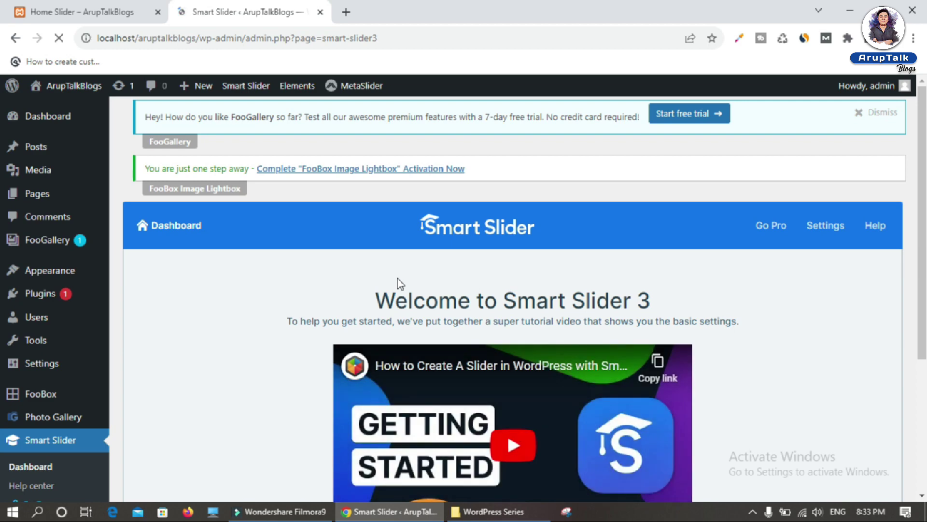
{"action": "scroll", "coordinate": [559, 286], "scroll_direction": "down", "scroll_amount": 4}
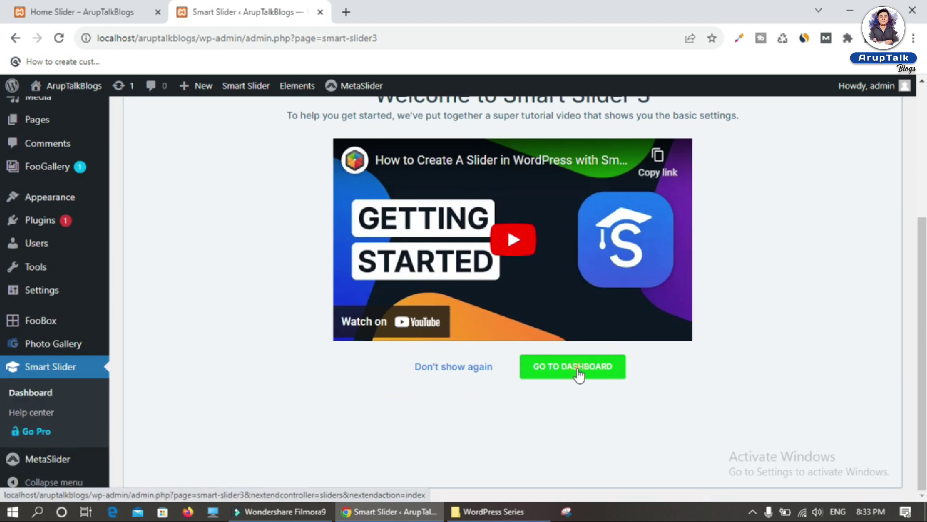
{"action": "left_click", "coordinate": [579, 375]}
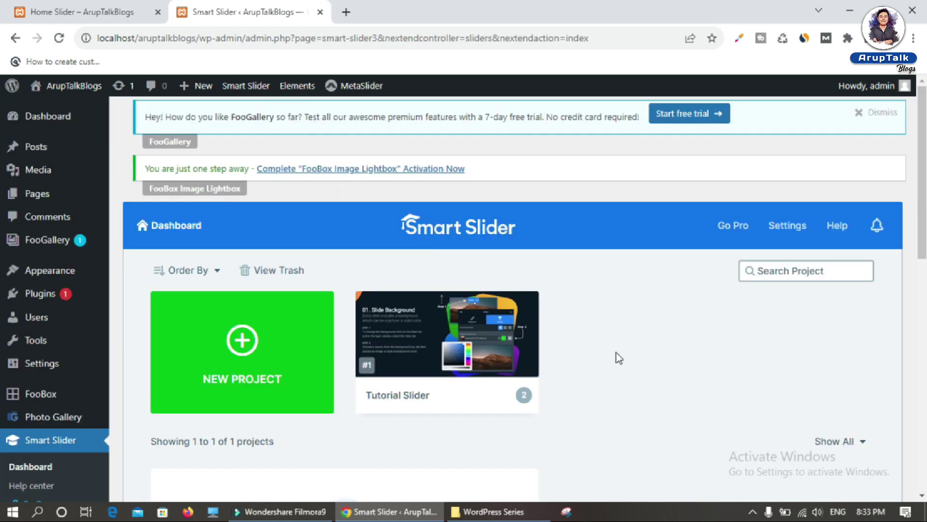
Create a new Simple slider project from scratch with the Boxed layout, keeping the default name and size
{"action": "left_click", "coordinate": [241, 344]}
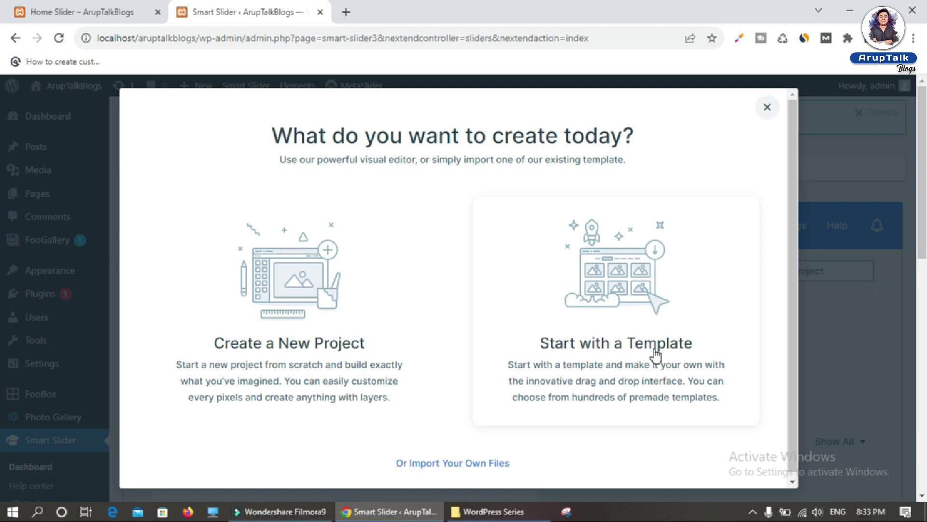
{"action": "left_click", "coordinate": [294, 285]}
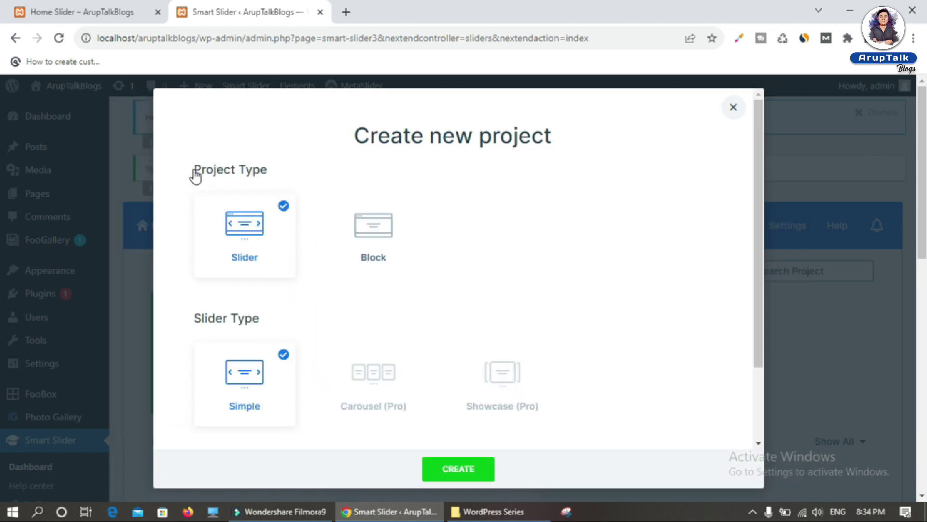
{"action": "scroll", "coordinate": [259, 238], "scroll_direction": "down", "scroll_amount": 1}
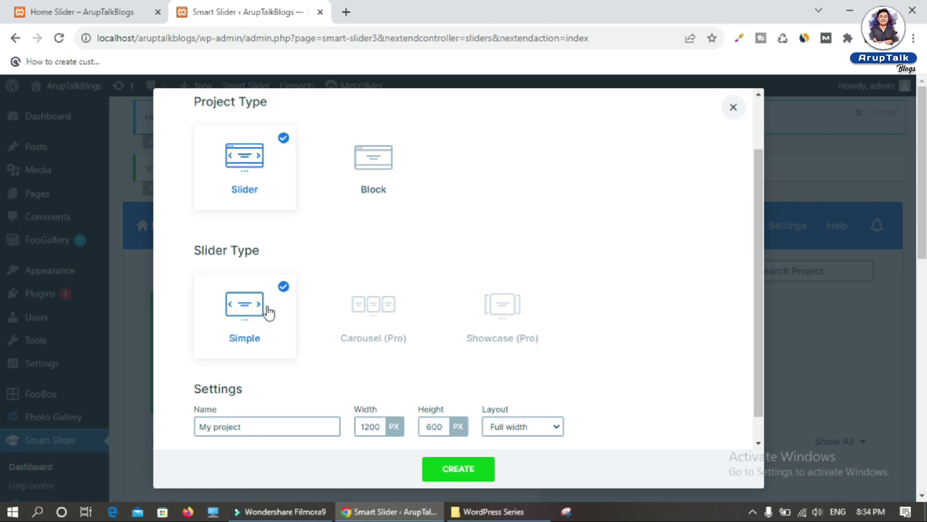
{"action": "scroll", "coordinate": [260, 313], "scroll_direction": "down", "scroll_amount": 1}
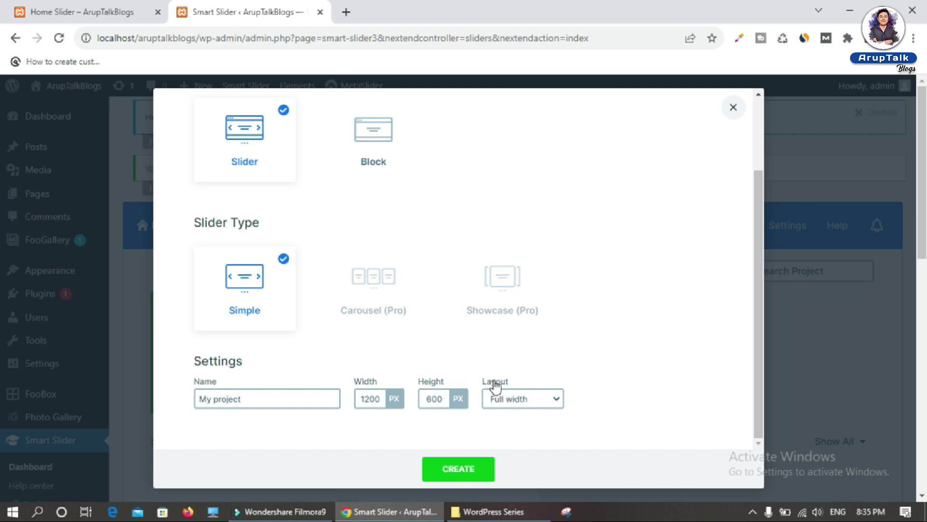
{"action": "left_click", "coordinate": [516, 399]}
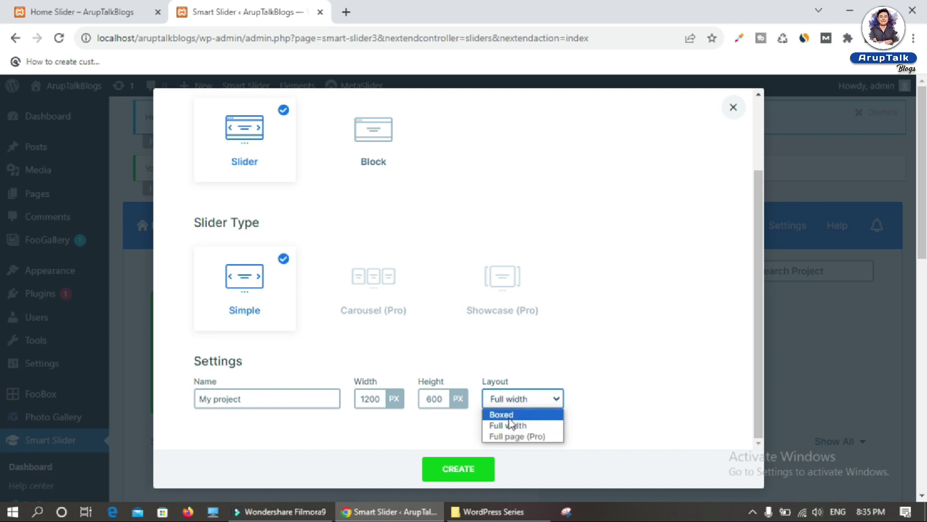
{"action": "left_click", "coordinate": [511, 415]}
{"action": "left_click", "coordinate": [523, 397]}
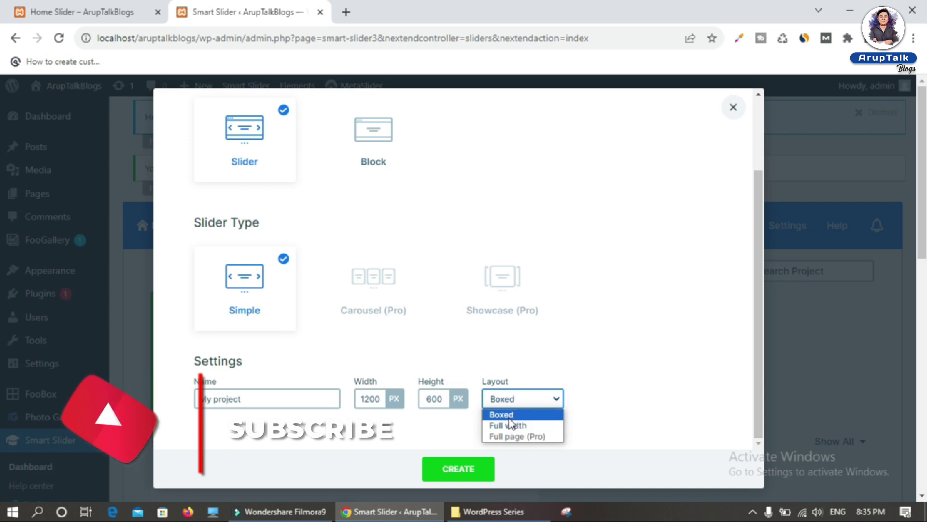
{"action": "left_click", "coordinate": [512, 417]}
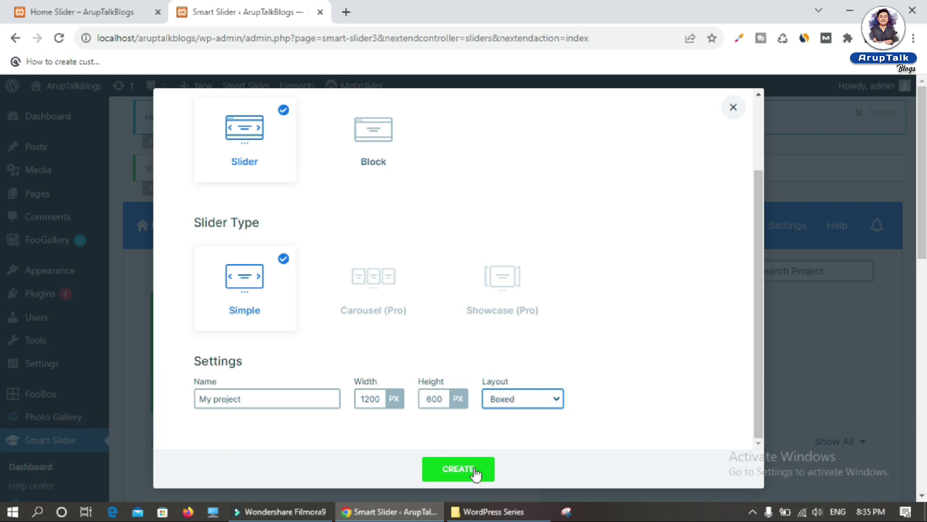
{"action": "left_click", "coordinate": [460, 470]}
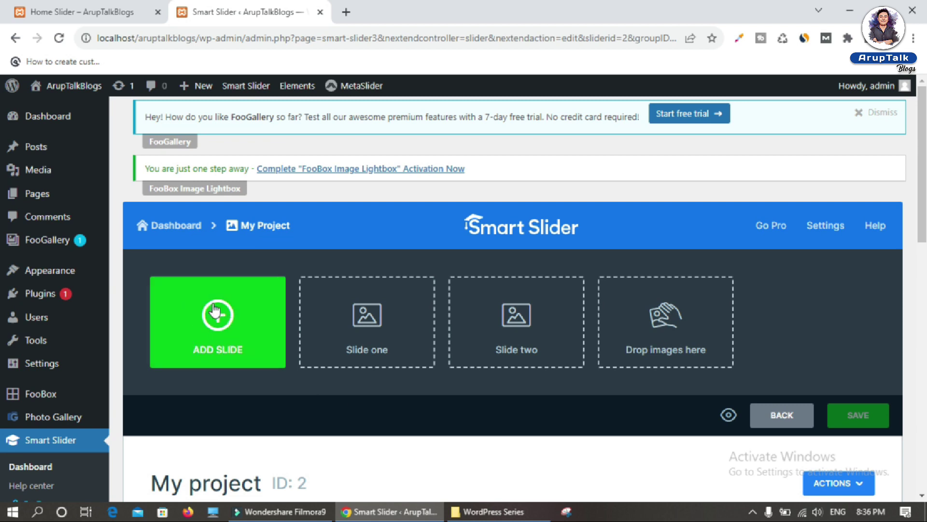
Add seven image slides from the media library: Image 7, Image-4, Image-13, Image-12, Image-11, Image-10 and Image-9
{"action": "left_click", "coordinate": [220, 319]}
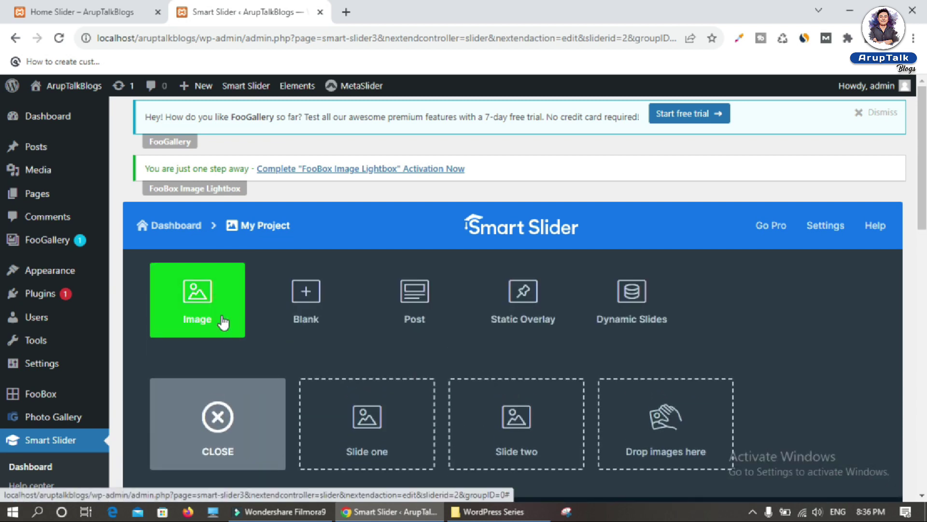
{"action": "left_click", "coordinate": [200, 300]}
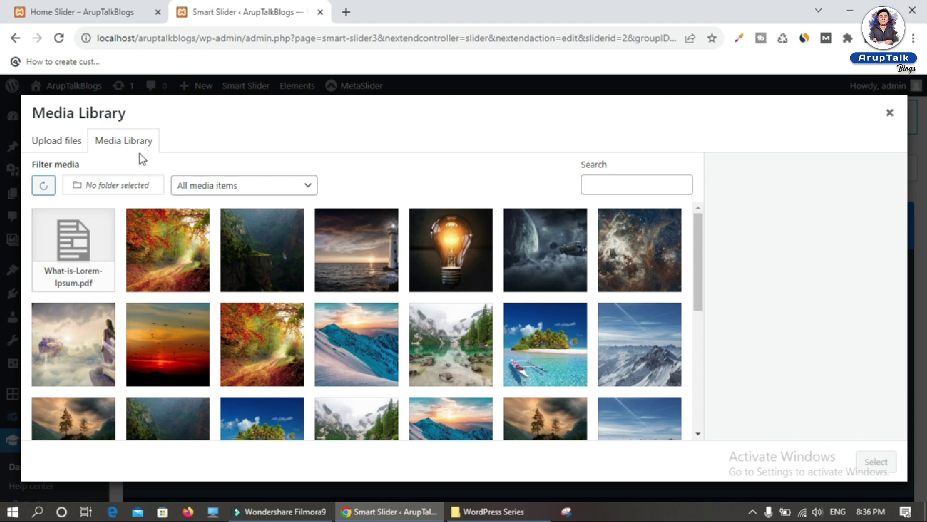
{"action": "left_click", "coordinate": [60, 144]}
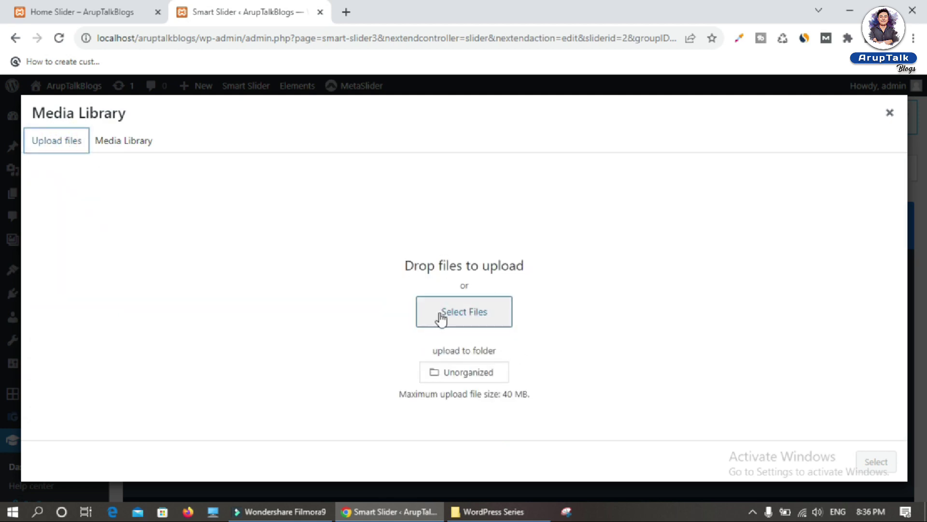
{"action": "left_click", "coordinate": [133, 144]}
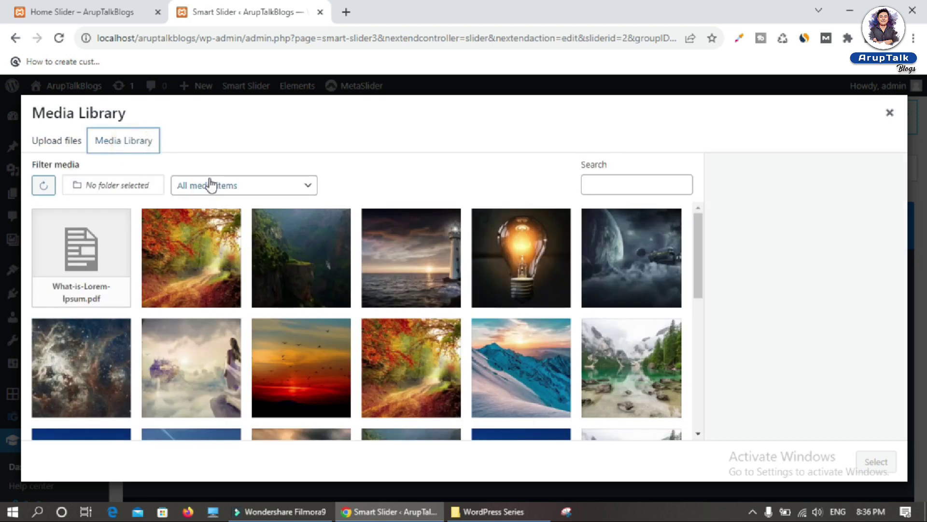
{"action": "left_click", "coordinate": [208, 247]}
{"action": "left_click", "coordinate": [289, 264]}
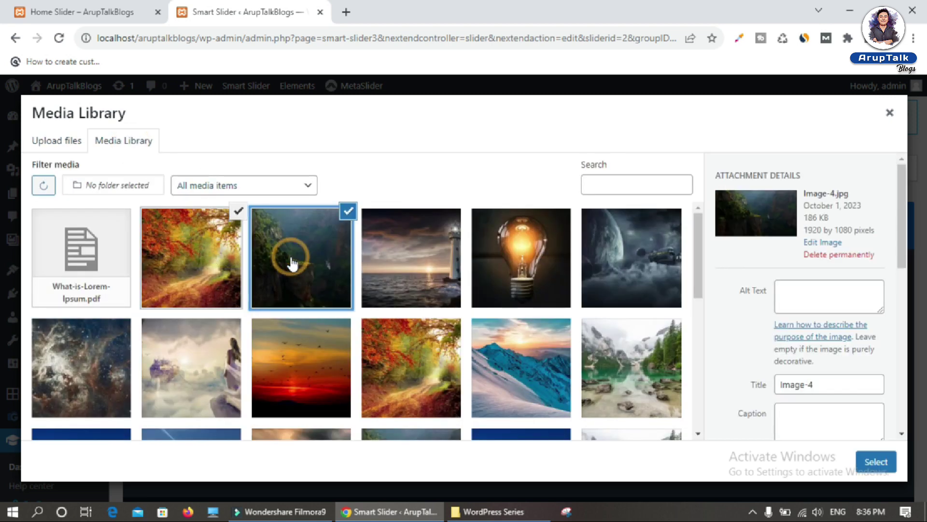
{"action": "left_click", "coordinate": [420, 259]}
{"action": "left_click", "coordinate": [548, 258]}
{"action": "left_click", "coordinate": [627, 256]}
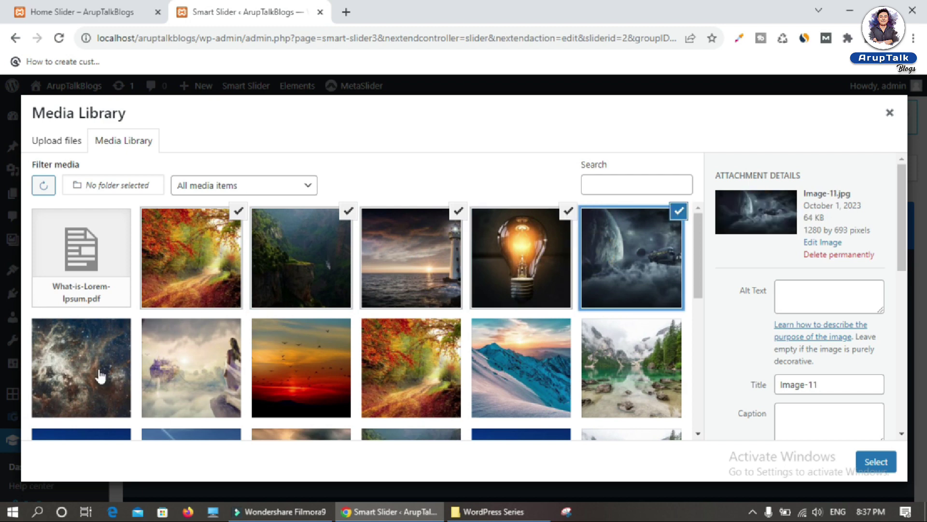
{"action": "left_click", "coordinate": [82, 367]}
{"action": "left_click", "coordinate": [193, 367]}
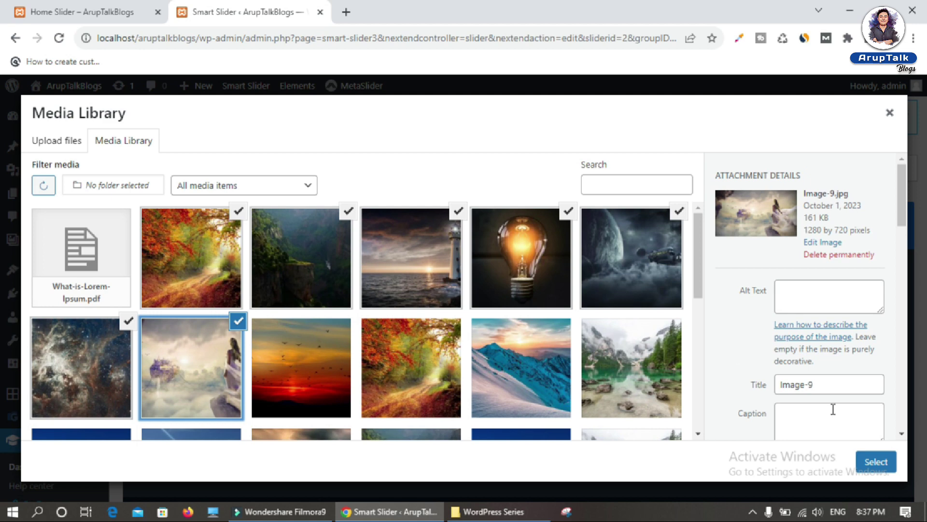
{"action": "left_click", "coordinate": [873, 464]}
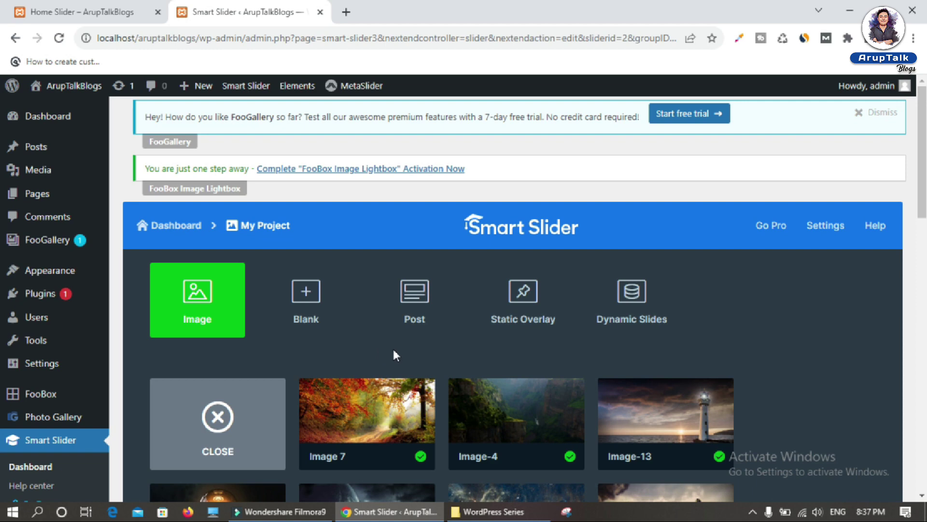
Review the project's shortcode and PHP publishing options and select the shortcode [smartslider3 slider="2"]
{"action": "scroll", "coordinate": [393, 354], "scroll_direction": "down", "scroll_amount": 5}
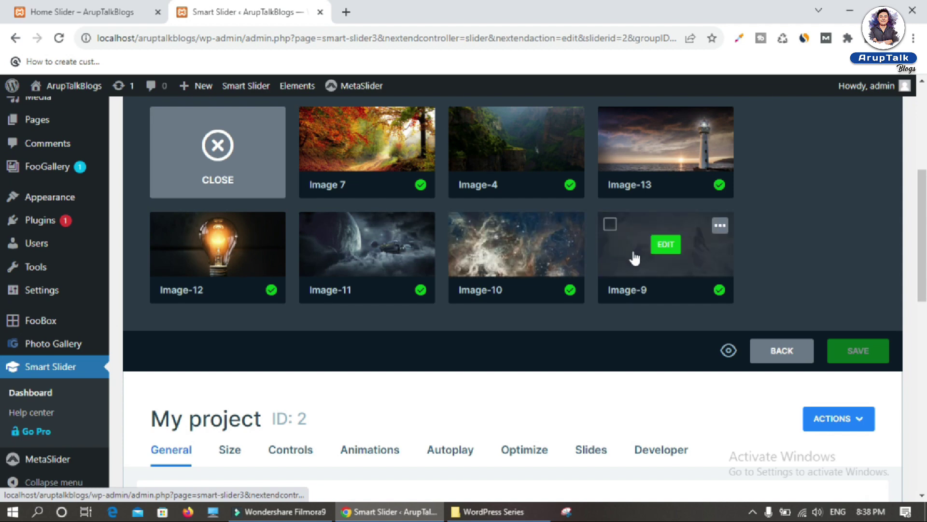
{"action": "scroll", "coordinate": [634, 259], "scroll_direction": "down", "scroll_amount": 5}
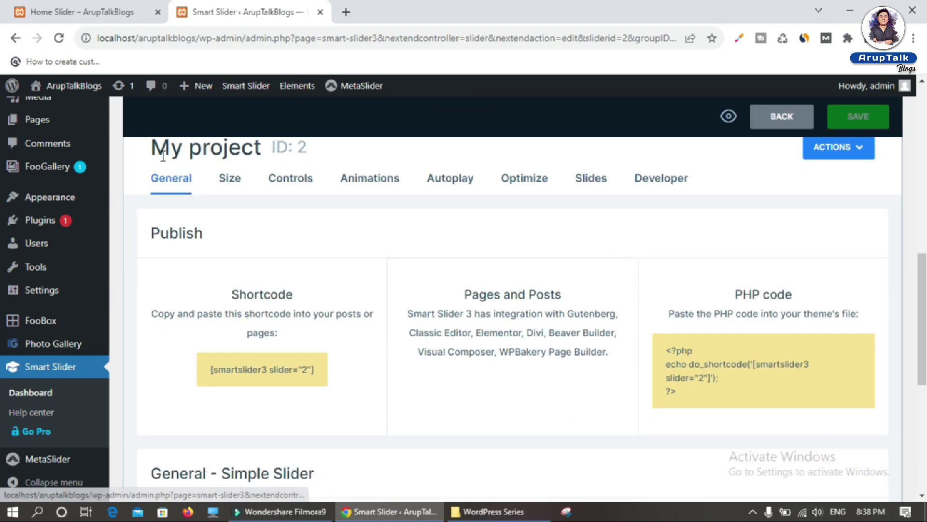
{"action": "left_click_drag", "start_coordinate": [150, 146], "coordinate": [262, 146]}
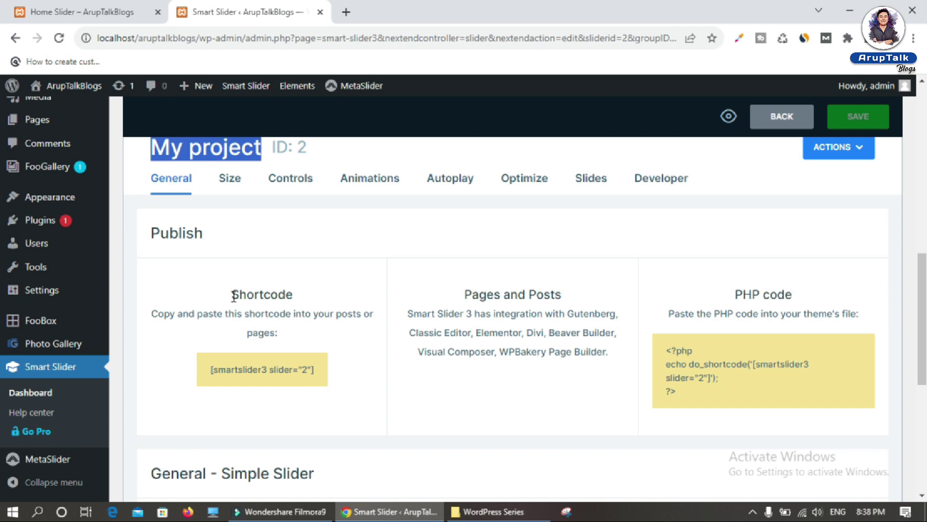
{"action": "left_click_drag", "start_coordinate": [232, 294], "coordinate": [303, 296]}
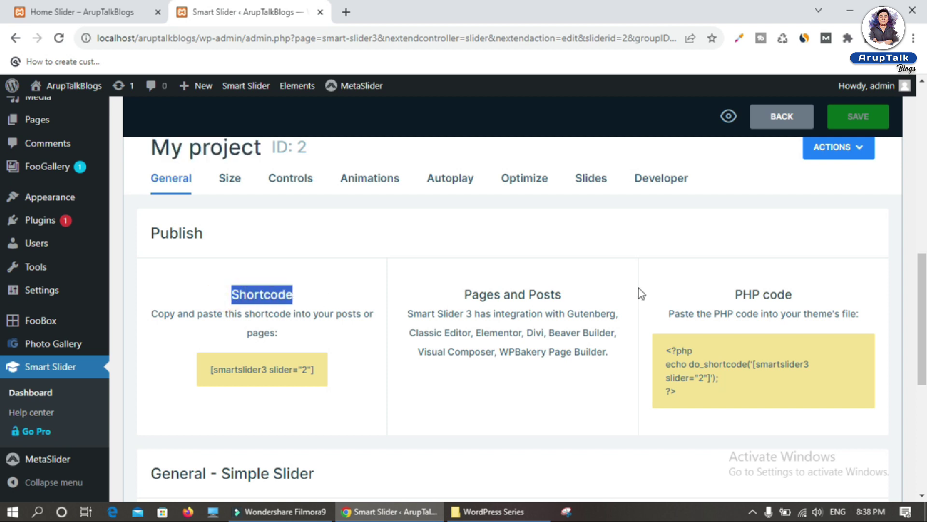
{"action": "triple_click", "coordinate": [725, 294]}
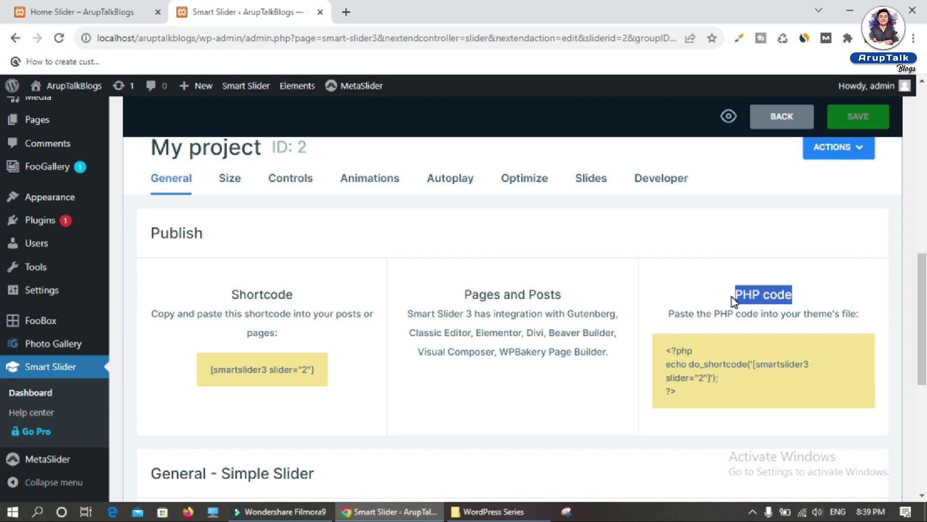
{"action": "left_click_drag", "start_coordinate": [668, 349], "coordinate": [758, 390]}
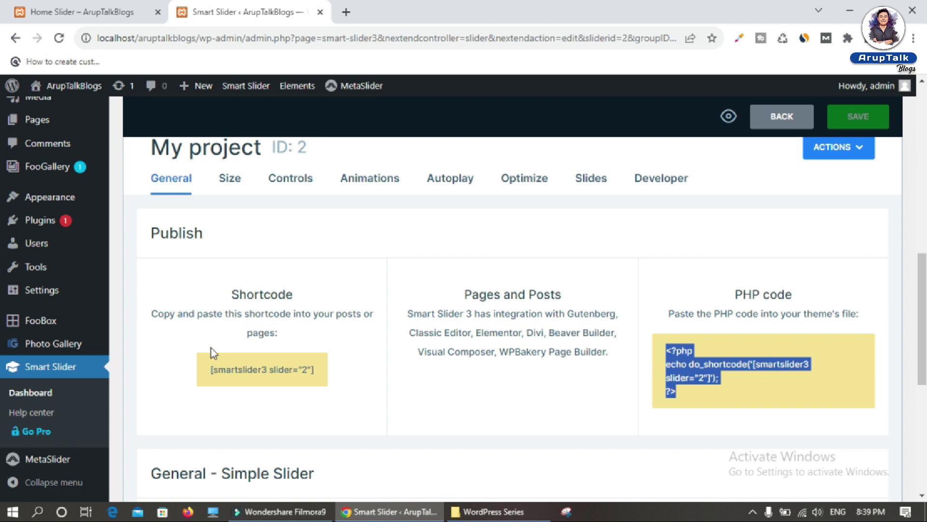
{"action": "left_click_drag", "start_coordinate": [232, 294], "coordinate": [311, 314]}
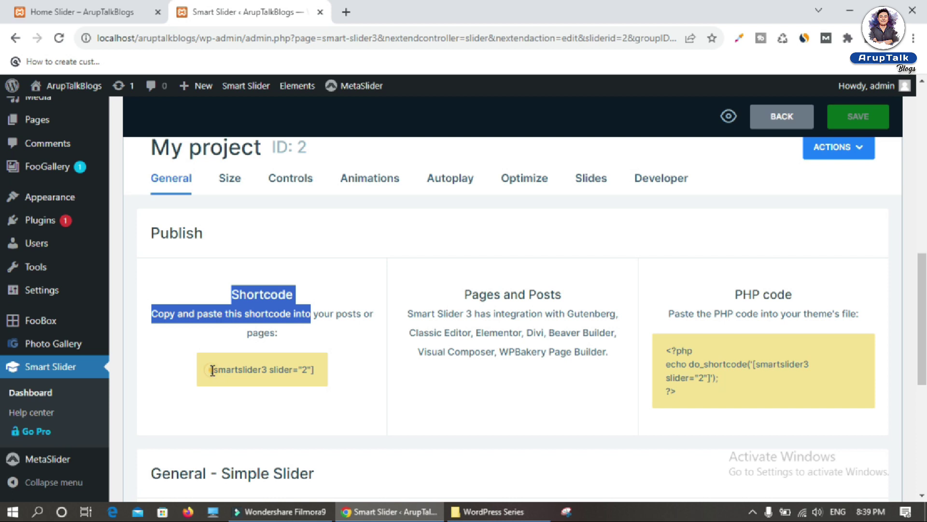
{"action": "left_click_drag", "start_coordinate": [213, 370], "coordinate": [307, 368]}
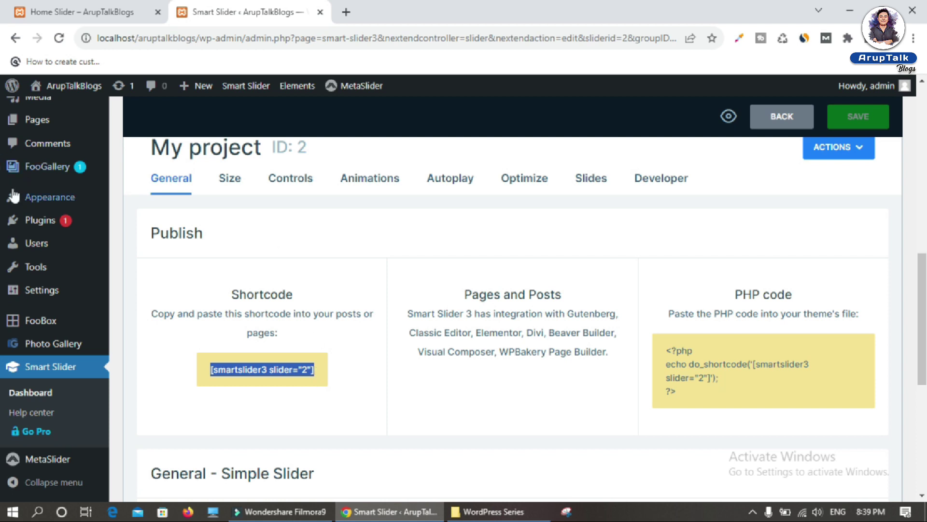
Create a new WordPress page in a separate browser tab and title it "Smart Slider"
{"action": "mouse_move", "coordinate": [39, 123]}
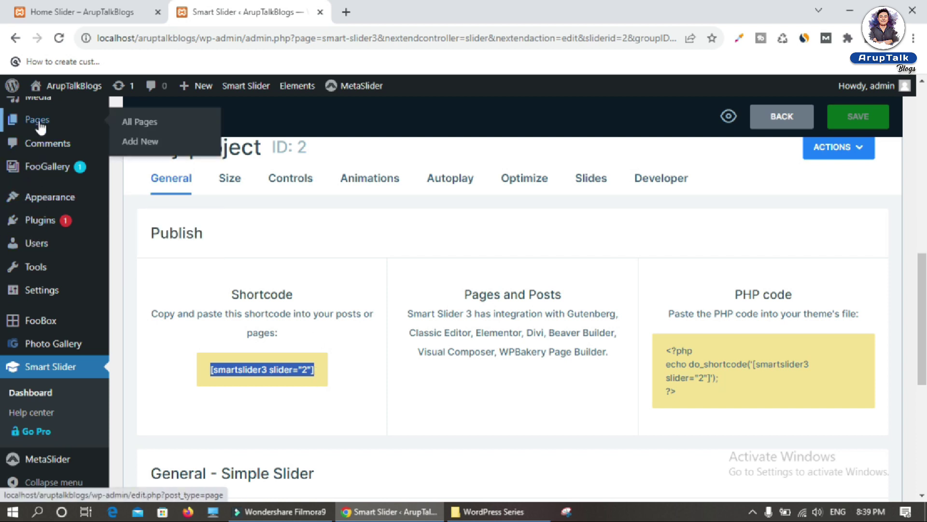
{"action": "right_click", "coordinate": [139, 141]}
{"action": "left_click", "coordinate": [188, 149]}
{"action": "key", "text": "ctrl+Tab"}
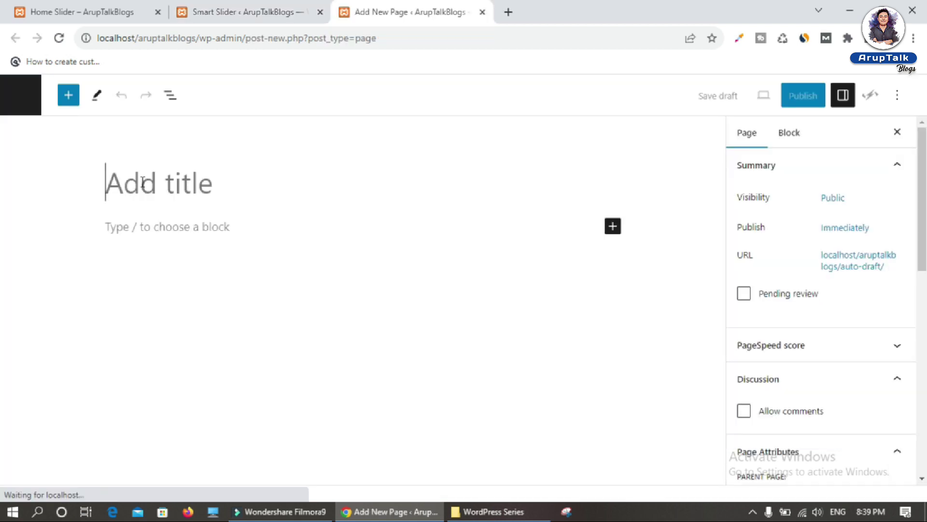
{"action": "type", "text": "S"}
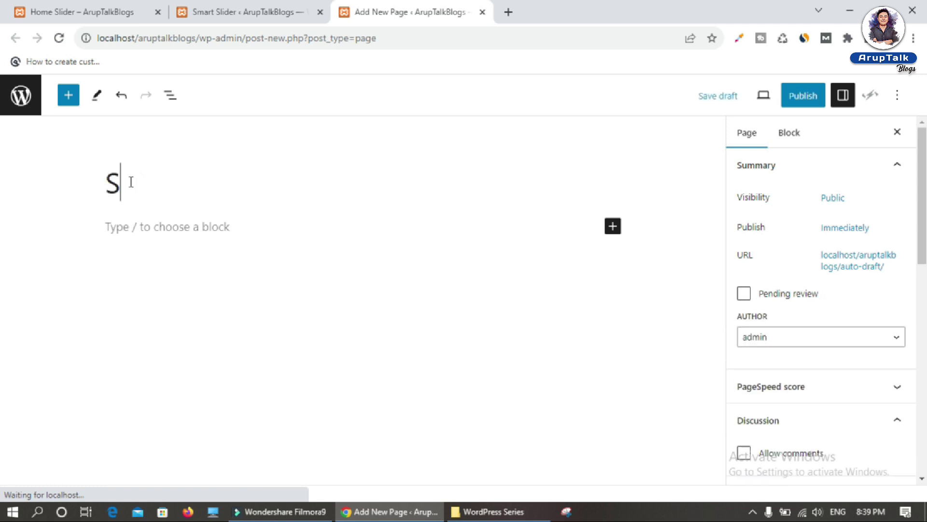
{"action": "type", "text": "mart Slider"}
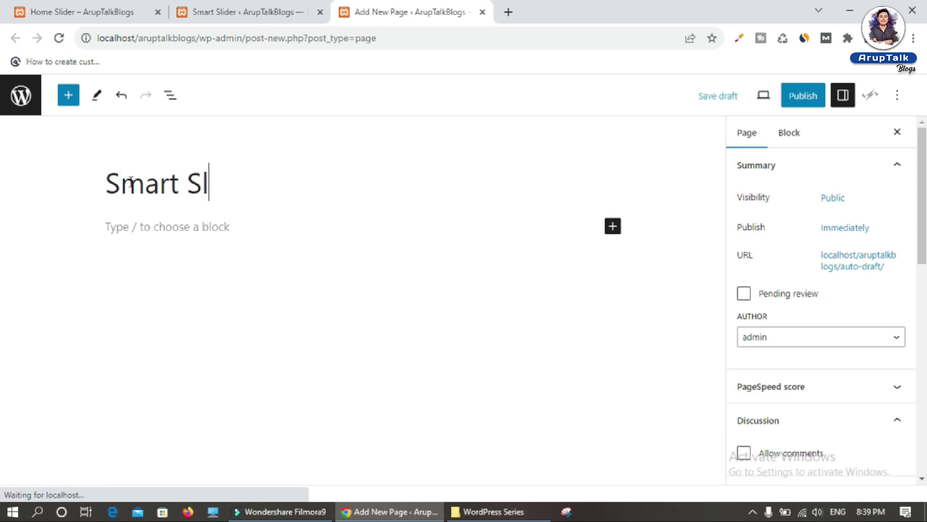
Add a Shortcode block below the page title containing [smartslider3 slider="2"]
{"action": "left_click", "coordinate": [144, 222]}
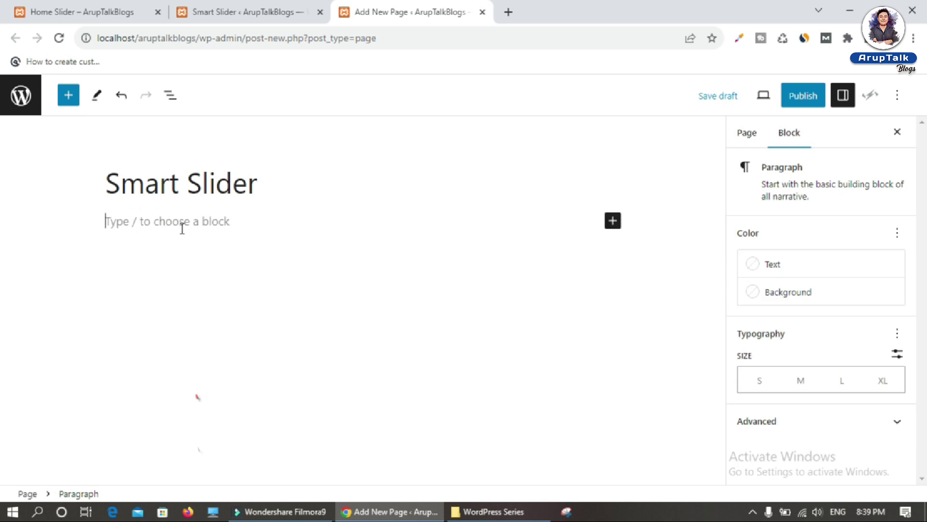
{"action": "type", "text": "/sho"}
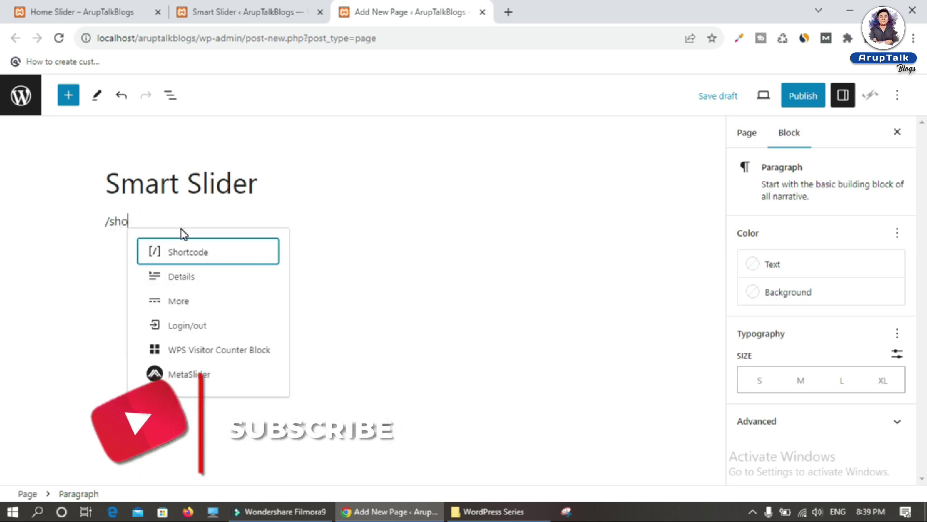
{"action": "key", "text": "Return"}
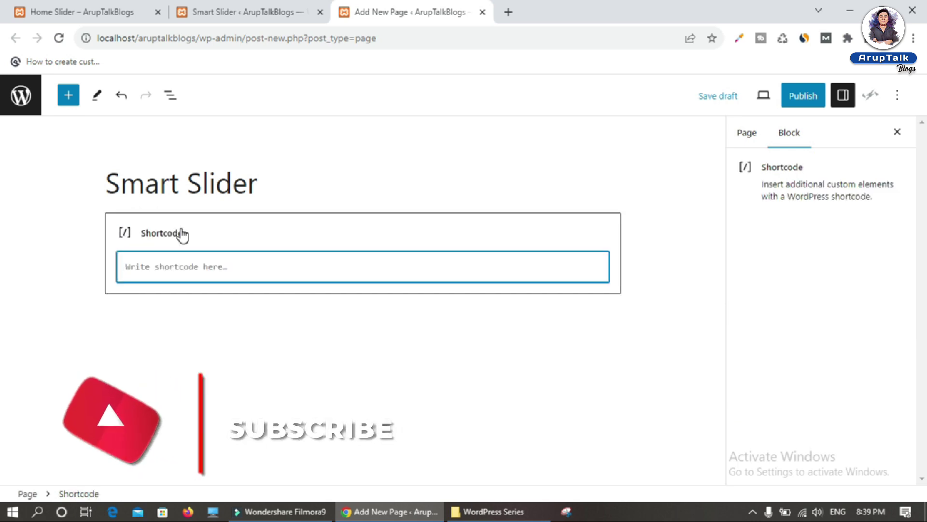
{"action": "type", "text": "[smartslider3 slider=\"2\"]"}
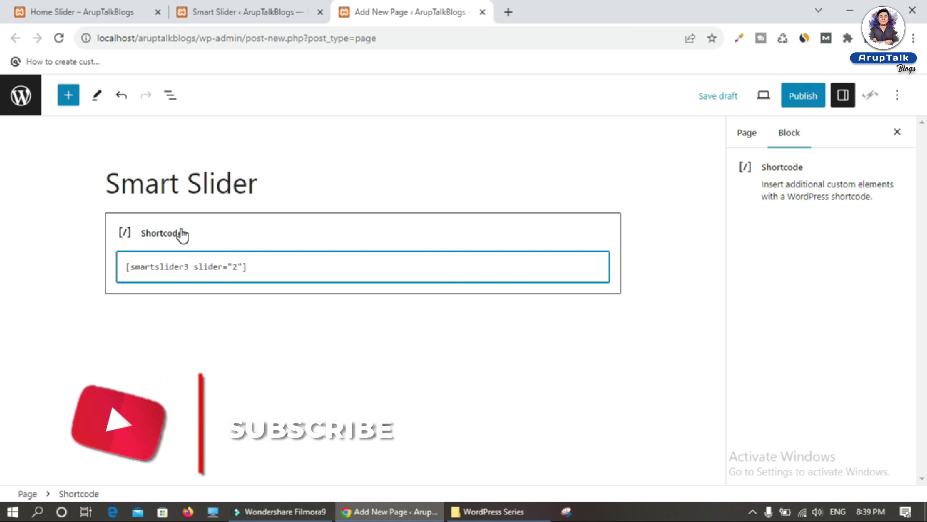
Publish the Smart Slider page and open it on the live site
{"action": "left_click", "coordinate": [804, 99]}
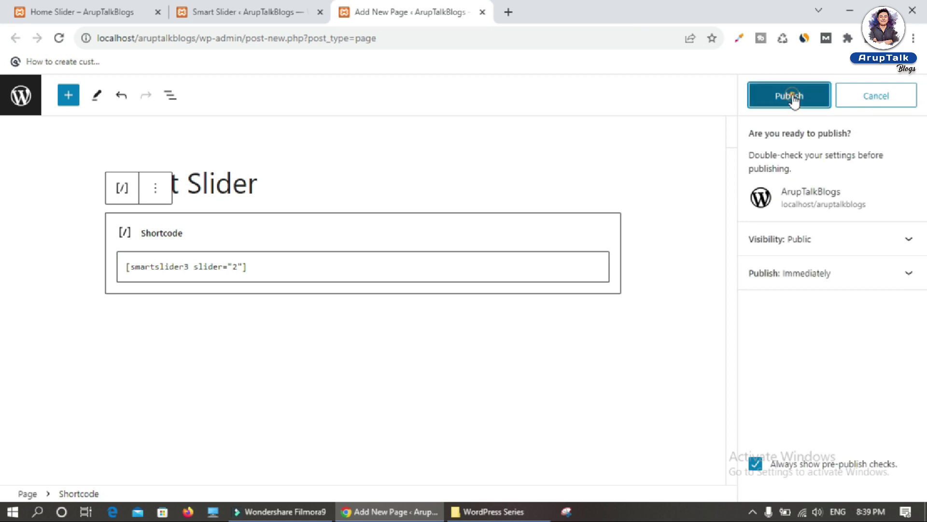
{"action": "left_click", "coordinate": [793, 97]}
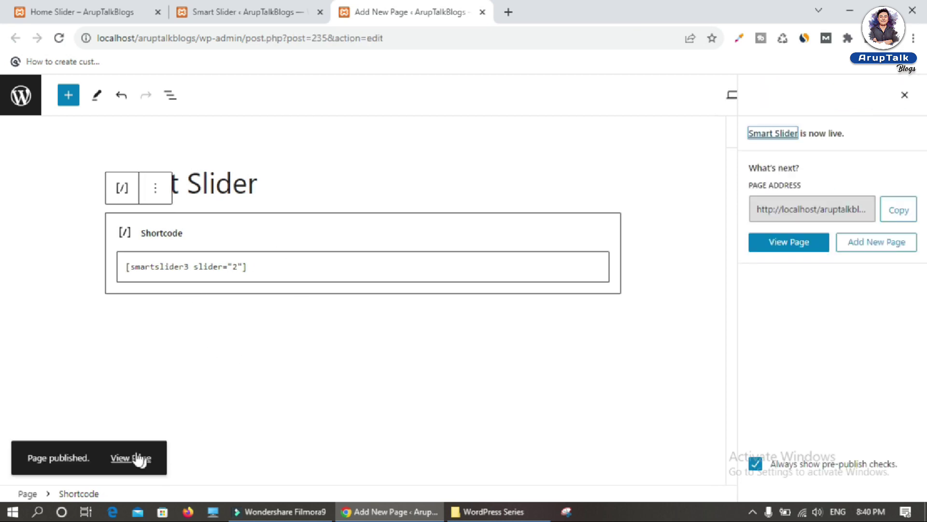
{"action": "left_click", "coordinate": [127, 459]}
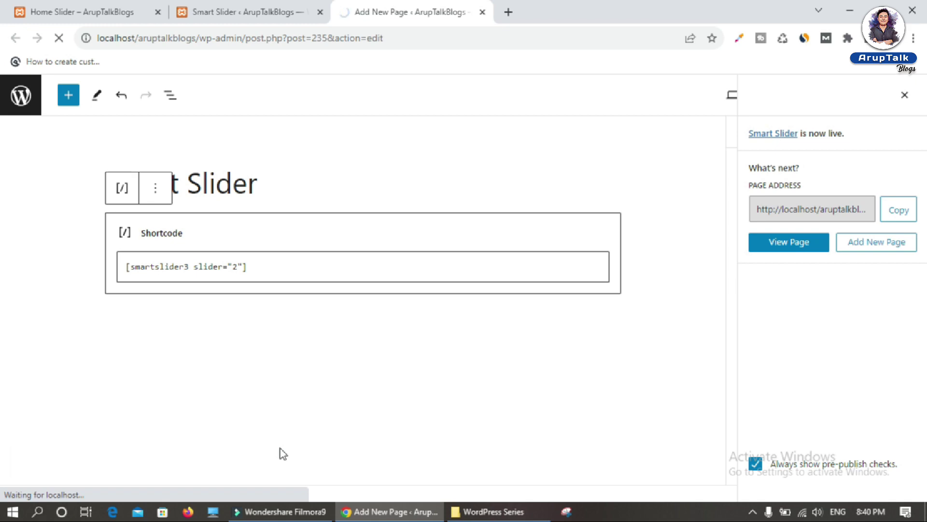
Check the slider on the published page by moving forward and back through its slides
{"action": "scroll", "coordinate": [333, 219], "scroll_direction": "down", "scroll_amount": 3}
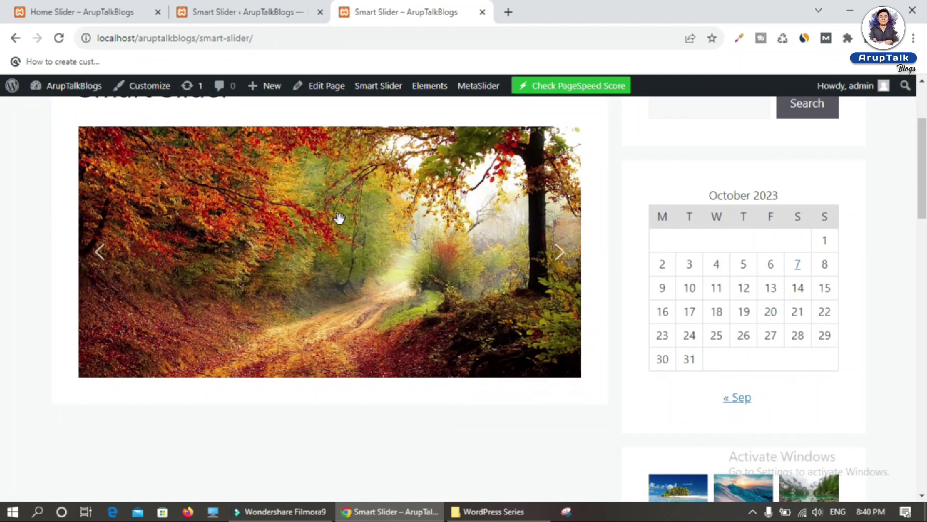
{"action": "left_click", "coordinate": [559, 253]}
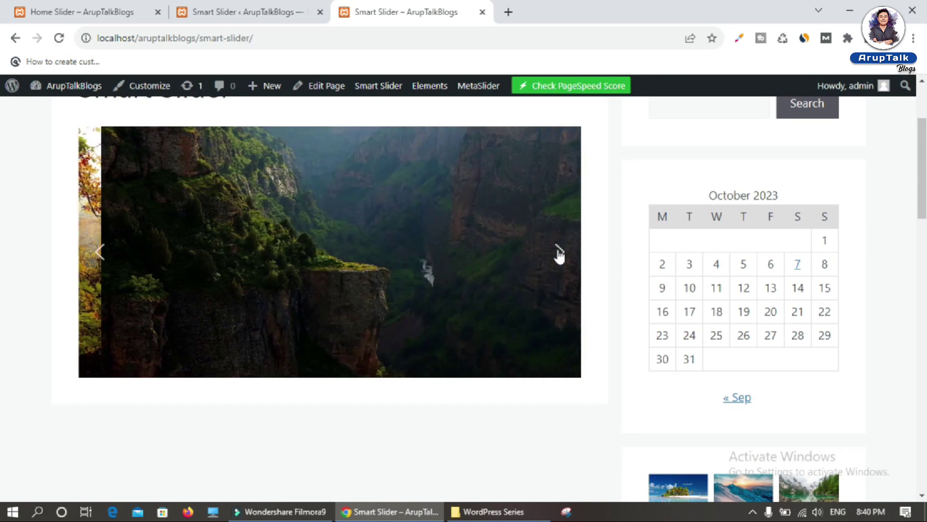
{"action": "left_click", "coordinate": [559, 252]}
{"action": "left_click", "coordinate": [558, 252]}
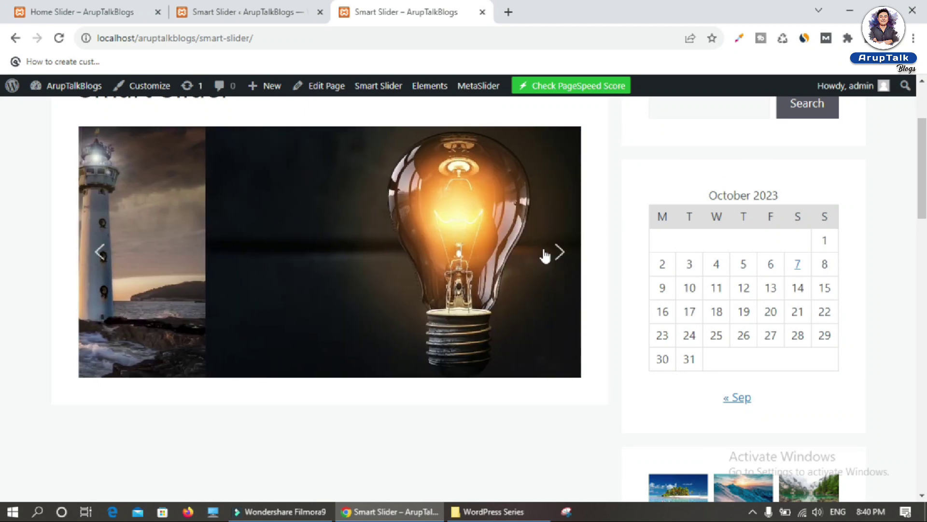
{"action": "left_click", "coordinate": [99, 253]}
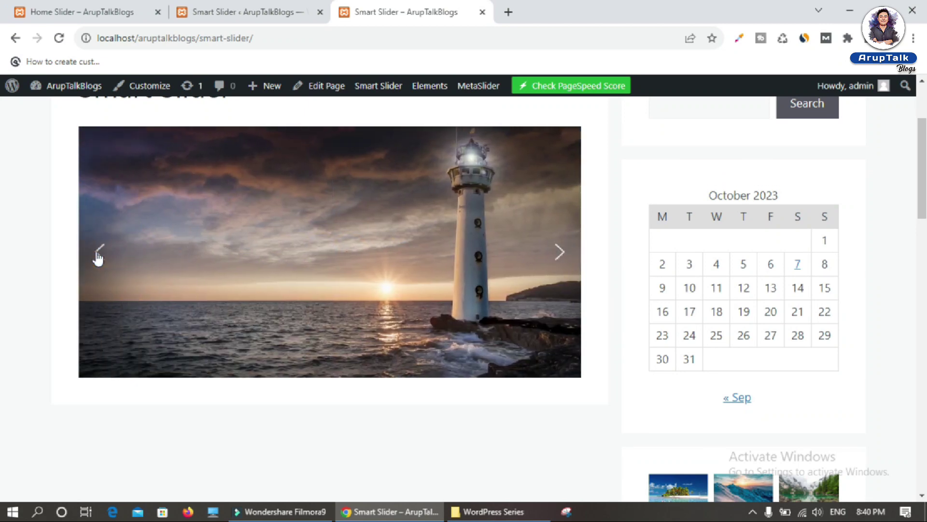
{"action": "left_click", "coordinate": [98, 253]}
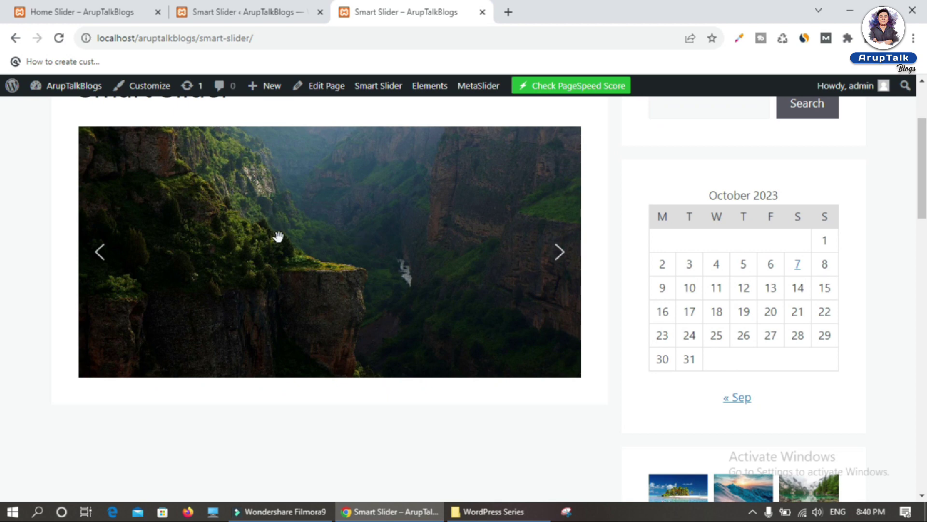
Return to the slider project and review its General settings, including name, thumbnail, alias and slider design
{"action": "left_click", "coordinate": [256, 12]}
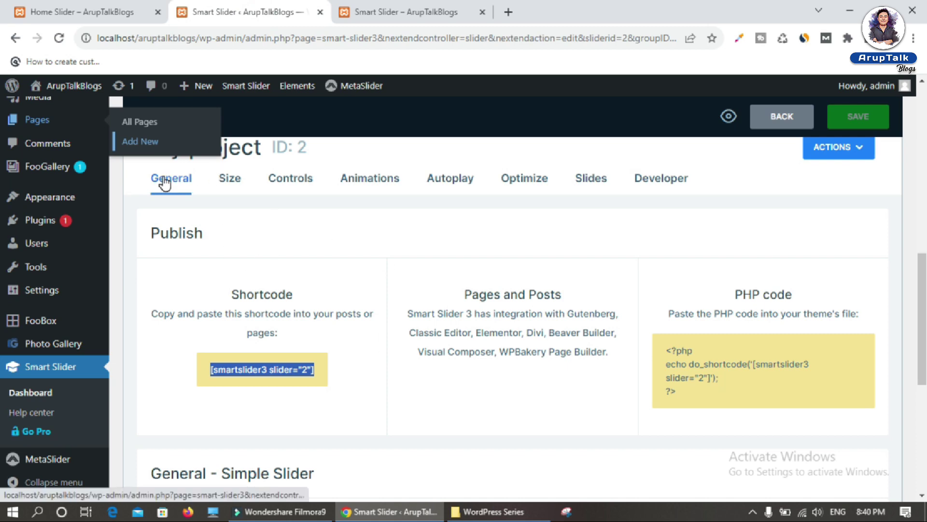
{"action": "scroll", "coordinate": [361, 283], "scroll_direction": "down", "scroll_amount": 1}
{"action": "scroll", "coordinate": [365, 289], "scroll_direction": "down", "scroll_amount": 6}
{"action": "scroll", "coordinate": [376, 295], "scroll_direction": "up", "scroll_amount": 3}
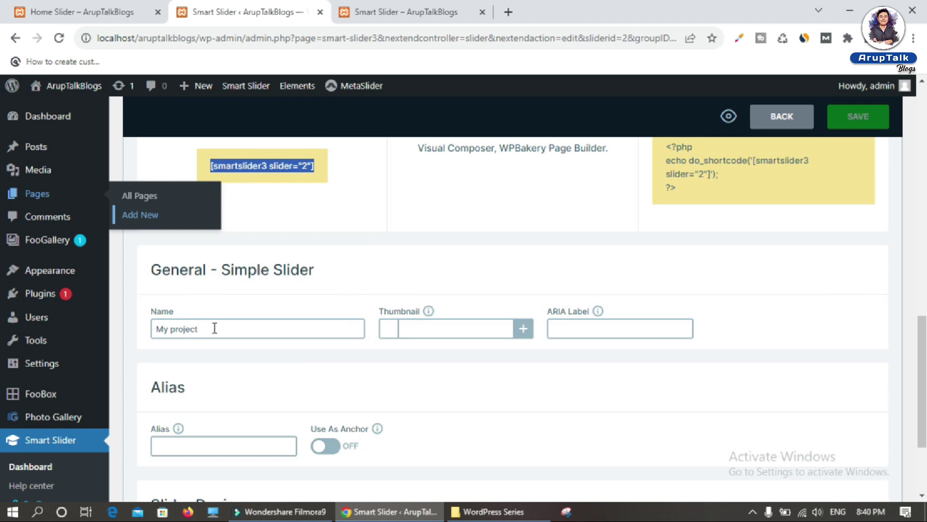
{"action": "scroll", "coordinate": [263, 335], "scroll_direction": "down", "scroll_amount": 3}
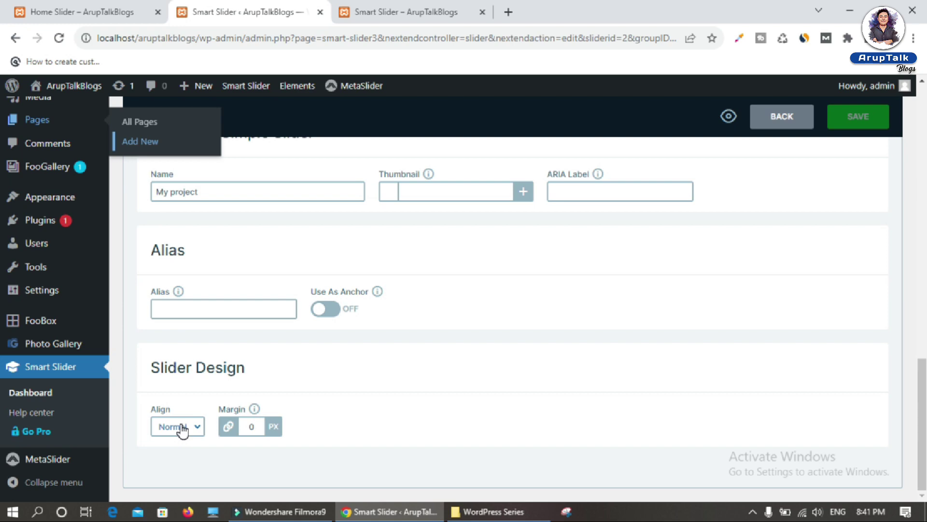
{"action": "scroll", "coordinate": [309, 329], "scroll_direction": "up", "scroll_amount": 8}
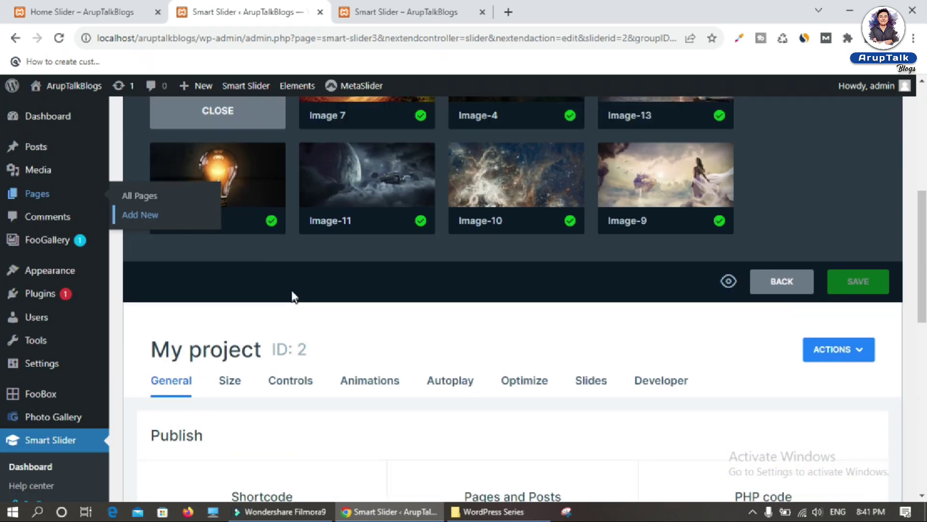
In the project's Size settings, keep Limit Slide Width on and enable it for Desktop with a 3000 px maximum, Tablet and Mobile
{"action": "left_click", "coordinate": [229, 381]}
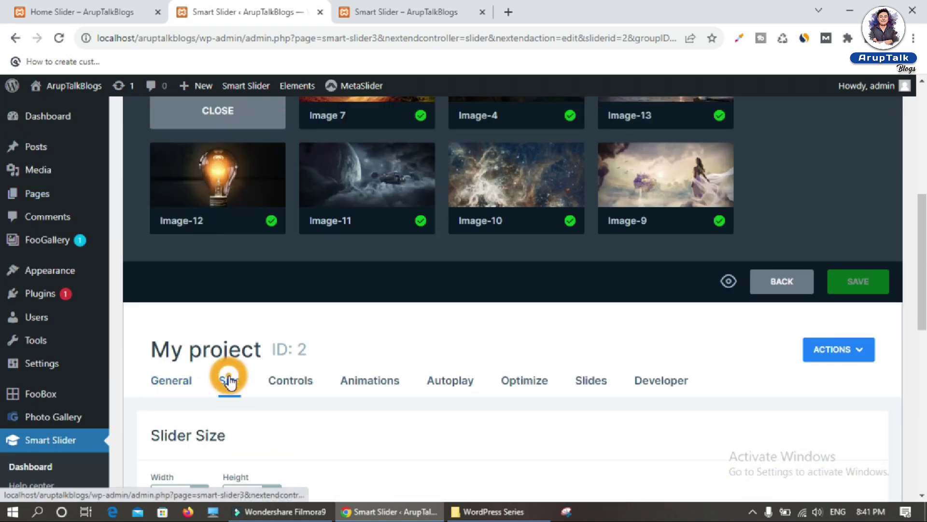
{"action": "scroll", "coordinate": [277, 381], "scroll_direction": "down", "scroll_amount": 6}
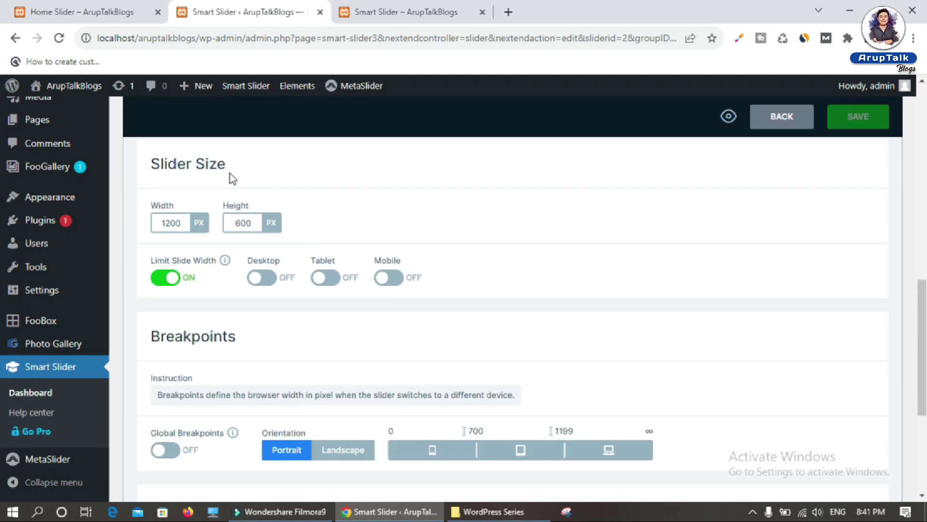
{"action": "left_click_drag", "start_coordinate": [149, 162], "coordinate": [240, 172]}
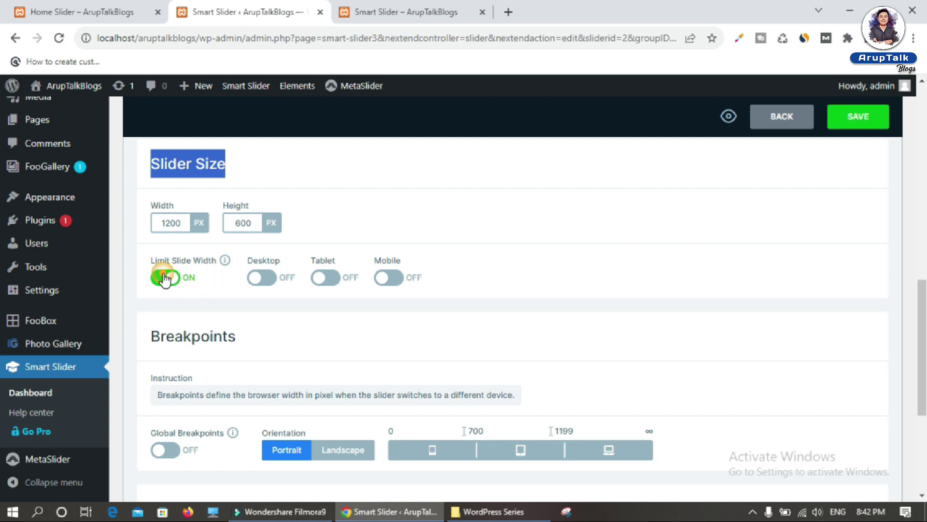
{"action": "left_click", "coordinate": [165, 279]}
{"action": "left_click", "coordinate": [165, 278]}
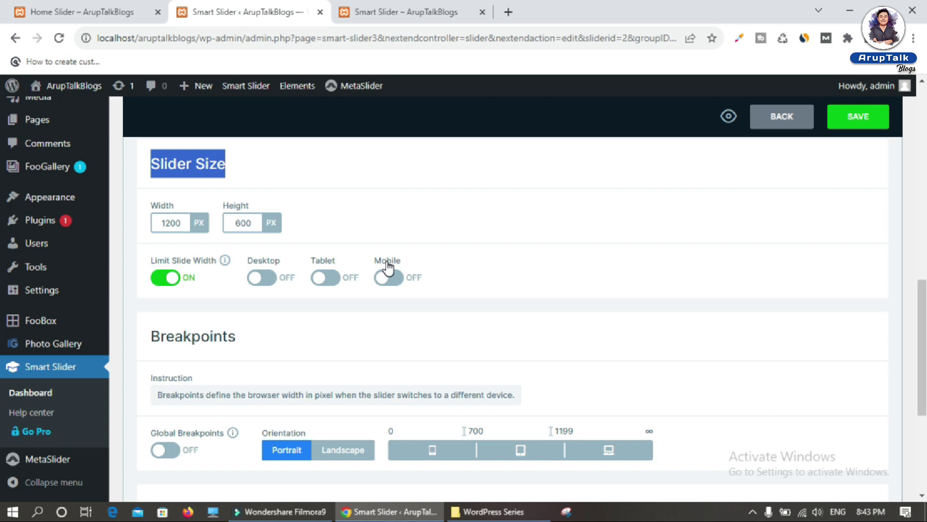
{"action": "left_click", "coordinate": [260, 279]}
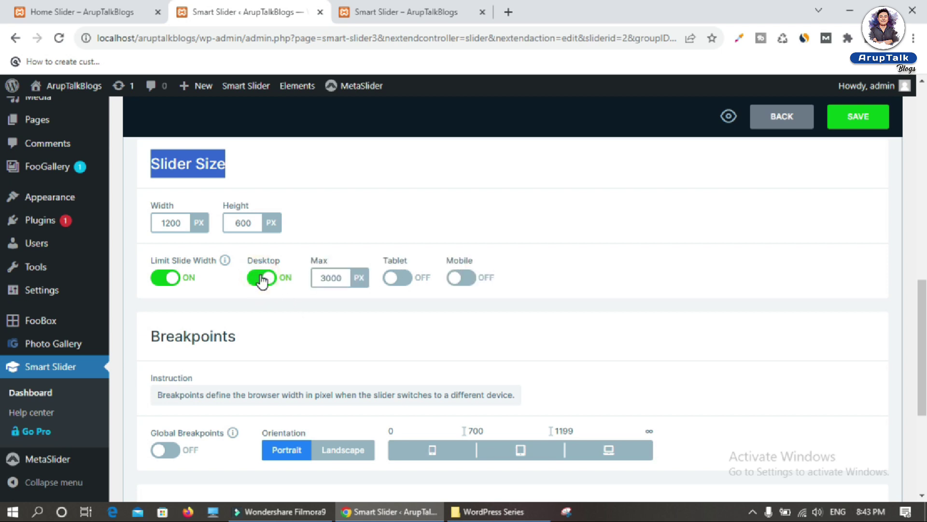
{"action": "double_click", "coordinate": [323, 279]}
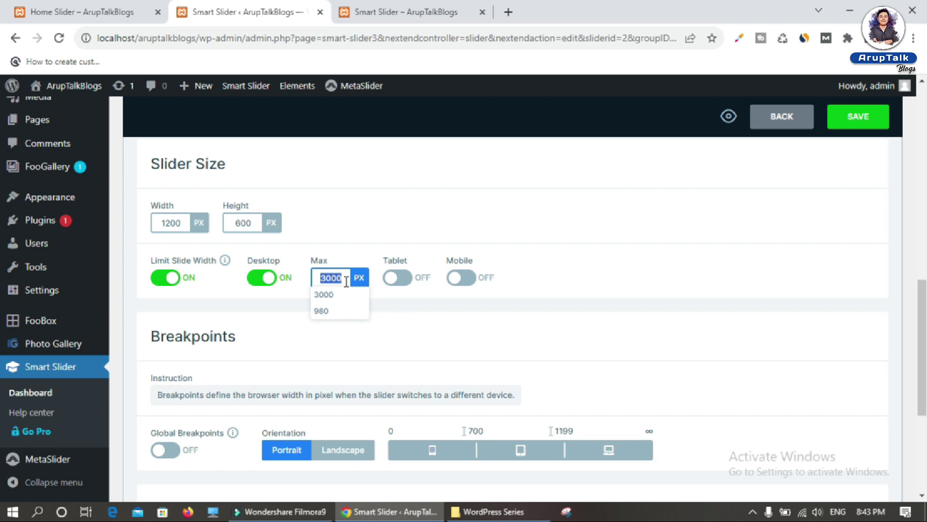
{"action": "key", "text": "Return"}
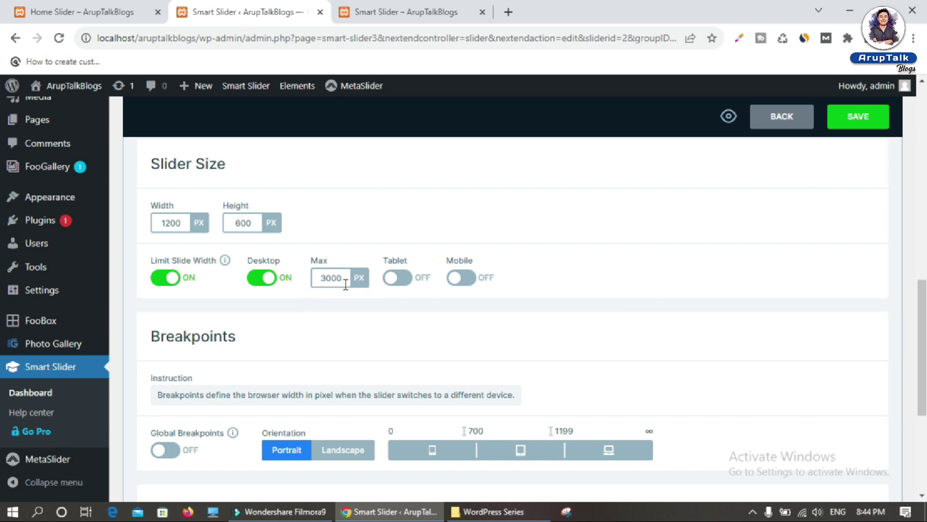
{"action": "left_click", "coordinate": [395, 279]}
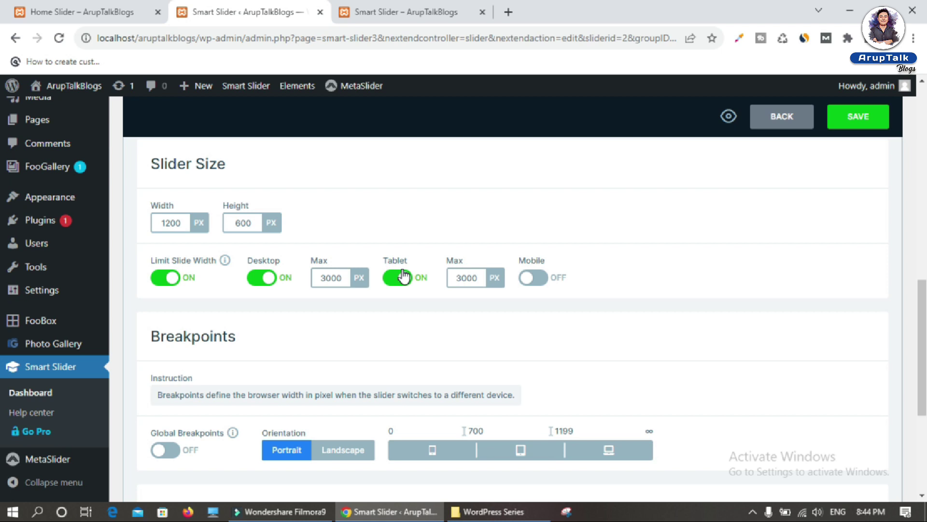
{"action": "left_click", "coordinate": [532, 278]}
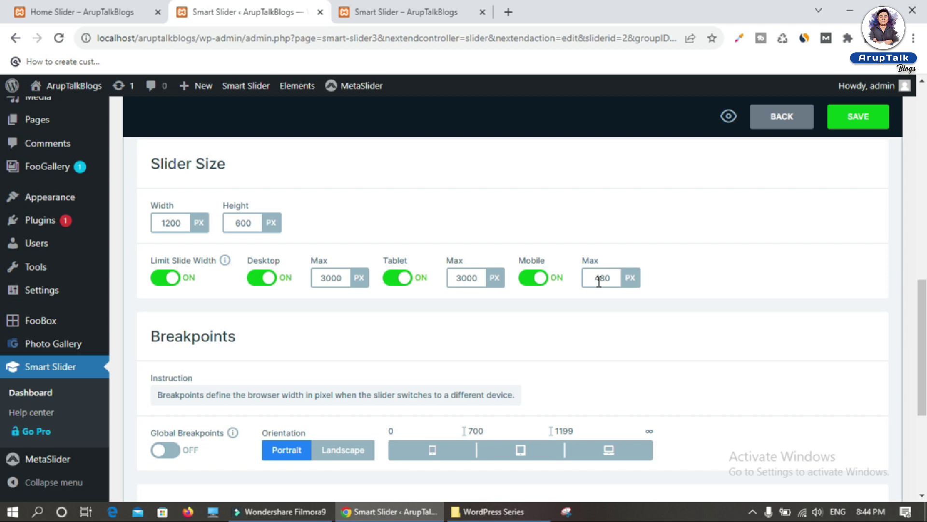
Compare the current layout on the published page and set the slider's layout to Full width
{"action": "scroll", "coordinate": [566, 312], "scroll_direction": "down", "scroll_amount": 1}
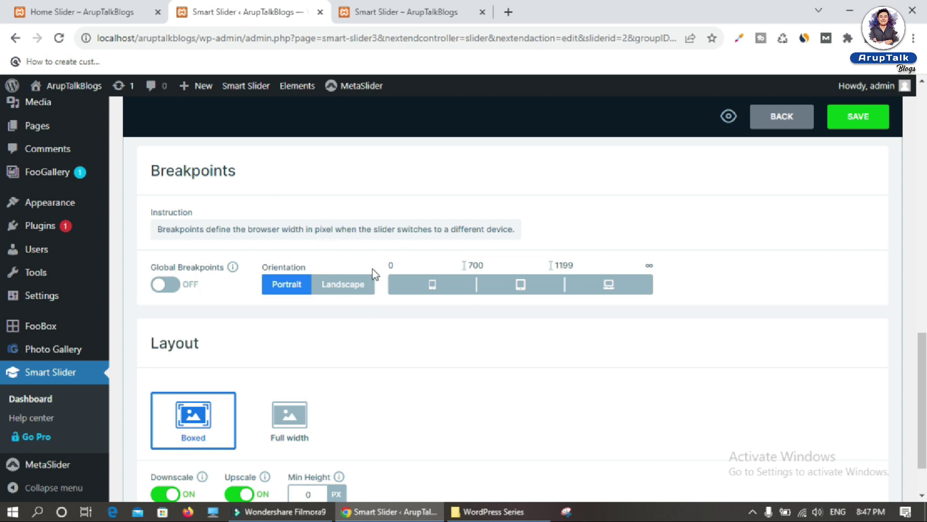
{"action": "scroll", "coordinate": [369, 269], "scroll_direction": "down", "scroll_amount": 2}
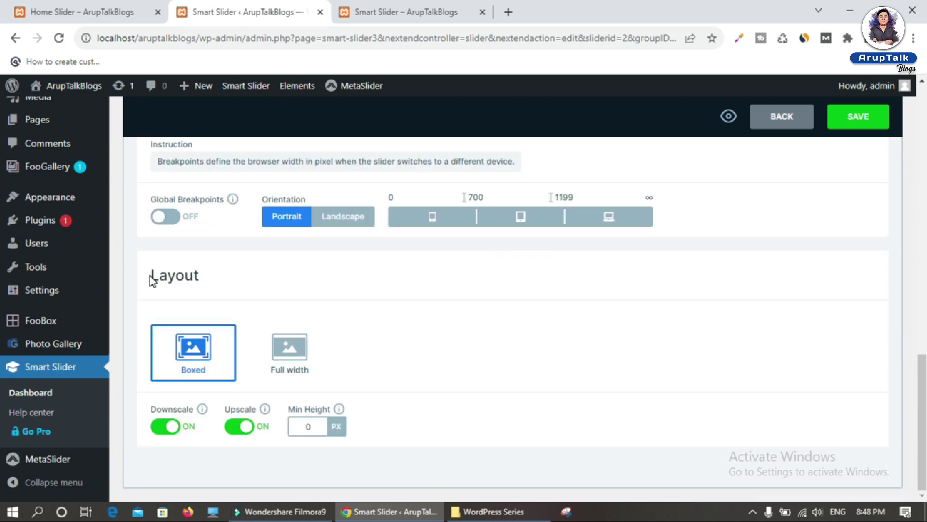
{"action": "left_click_drag", "start_coordinate": [151, 275], "coordinate": [219, 277]}
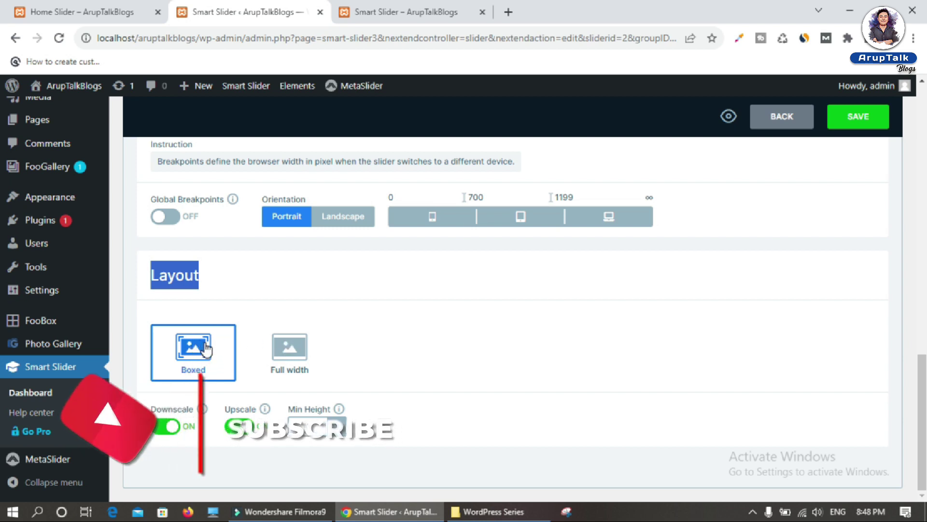
{"action": "left_click", "coordinate": [415, 12]}
{"action": "scroll", "coordinate": [393, 303], "scroll_direction": "up", "scroll_amount": 3}
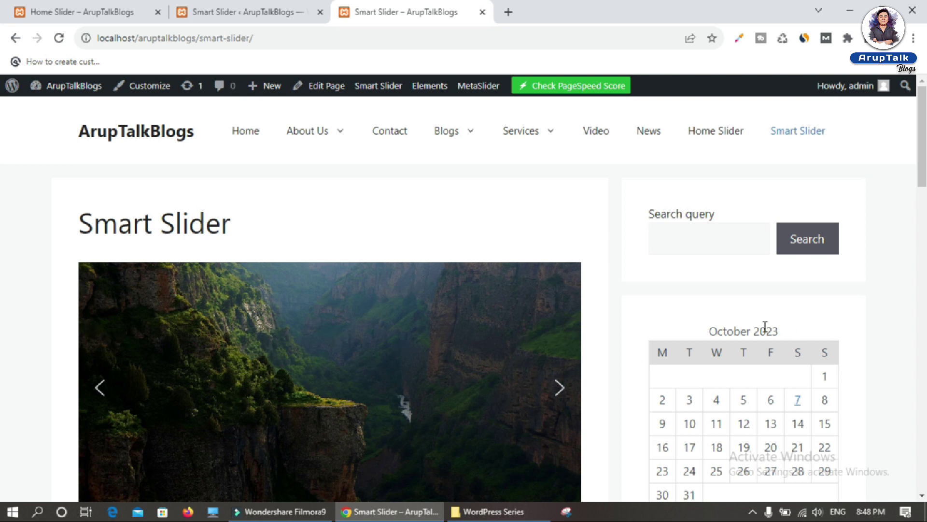
{"action": "left_click", "coordinate": [285, 19]}
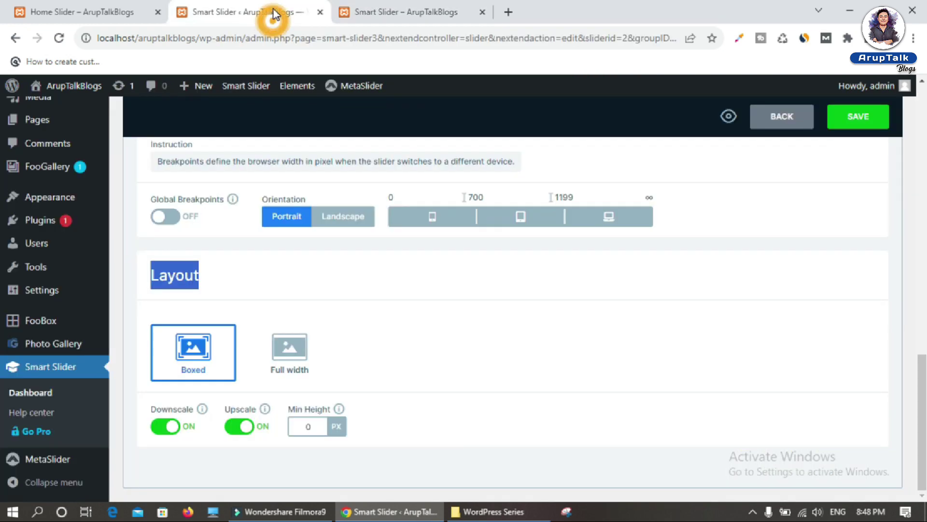
{"action": "left_click", "coordinate": [288, 346]}
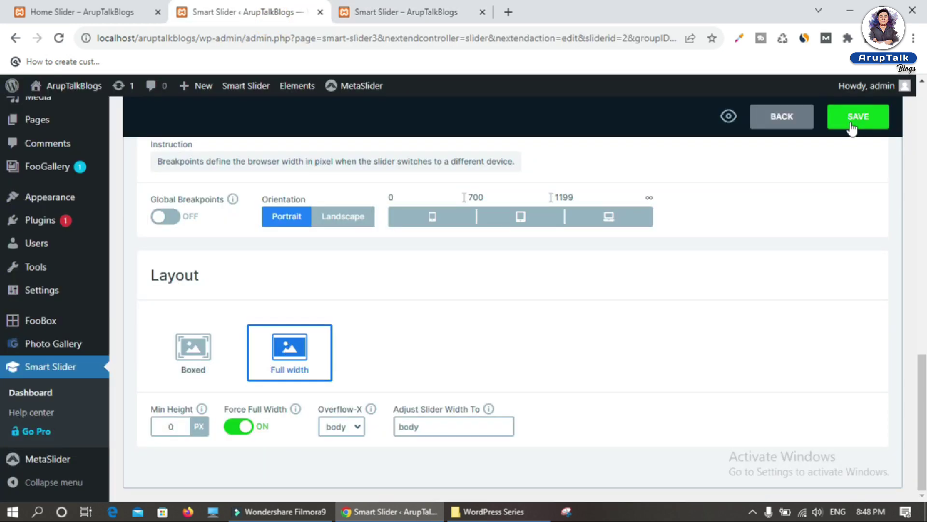
Save the full-width layout, reload the published Smart Slider page and inspect the slider along its full height
{"action": "left_click", "coordinate": [851, 119]}
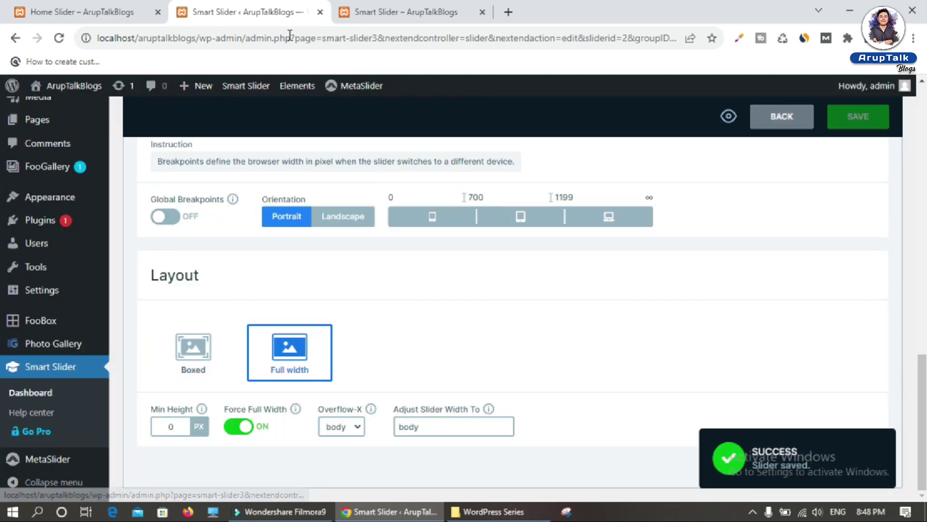
{"action": "left_click", "coordinate": [107, 15]}
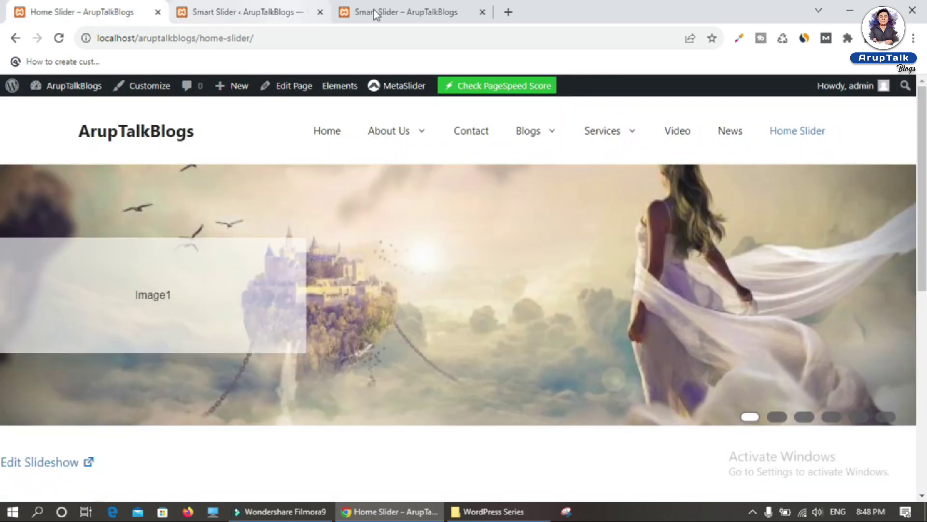
{"action": "left_click", "coordinate": [376, 13]}
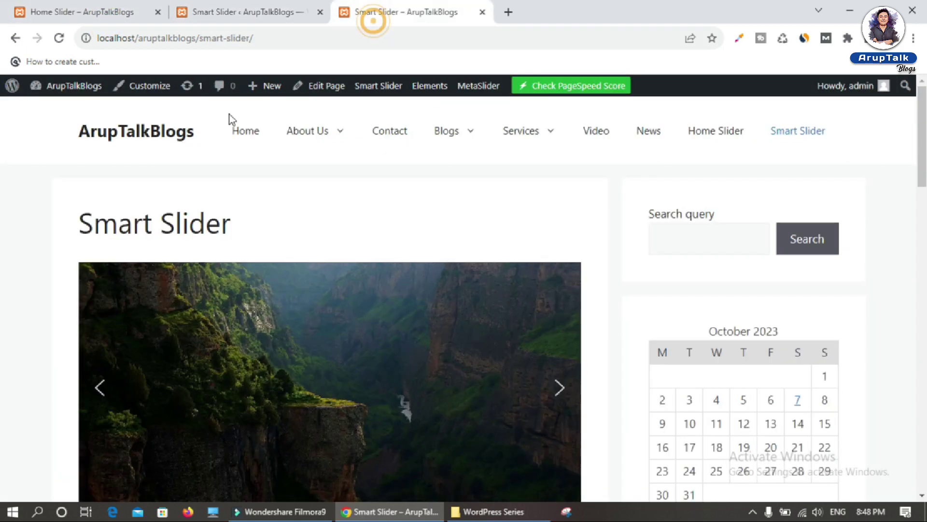
{"action": "left_click", "coordinate": [59, 37]}
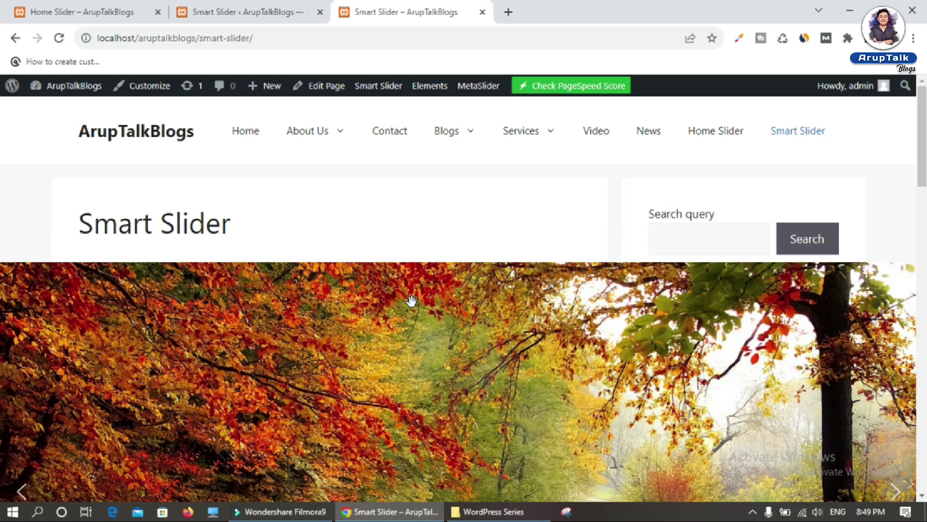
{"action": "scroll", "coordinate": [428, 299], "scroll_direction": "down", "scroll_amount": 2}
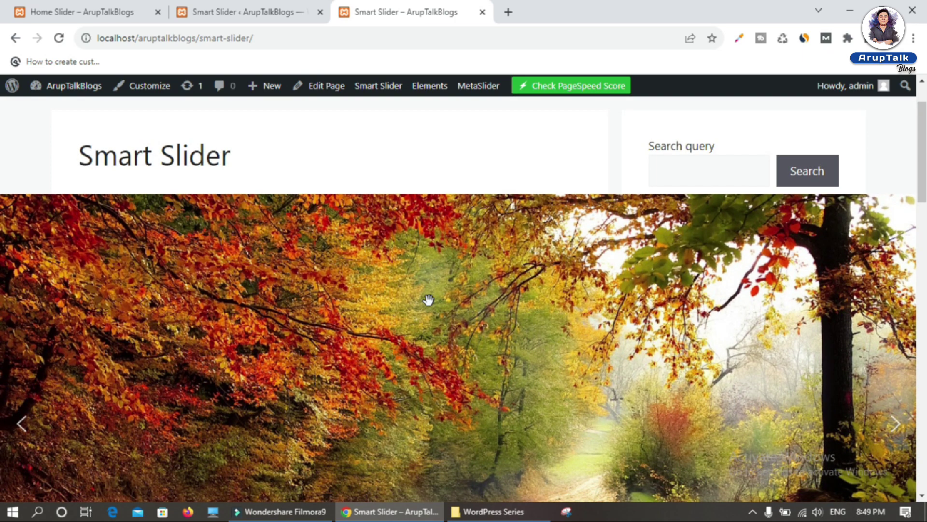
{"action": "scroll", "coordinate": [486, 296], "scroll_direction": "down", "scroll_amount": 4}
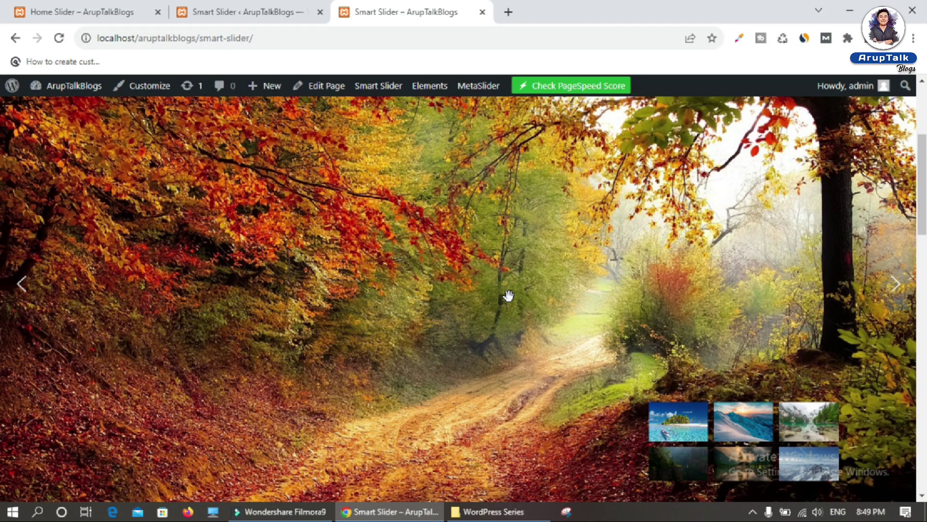
{"action": "scroll", "coordinate": [507, 296], "scroll_direction": "down", "scroll_amount": 4}
{"action": "scroll", "coordinate": [508, 296], "scroll_direction": "up", "scroll_amount": 10}
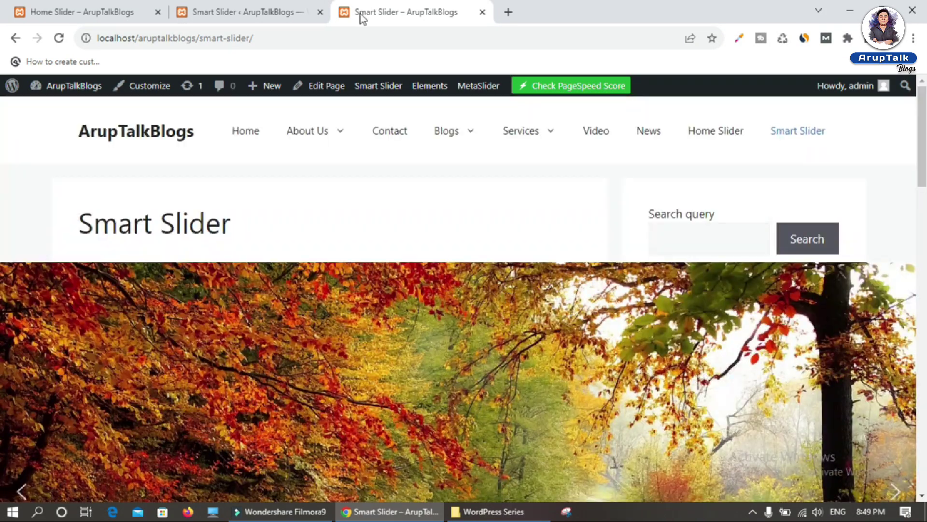
Set the slider's layout to Boxed and save the project
{"action": "left_click", "coordinate": [259, 13]}
{"action": "left_click", "coordinate": [195, 360]}
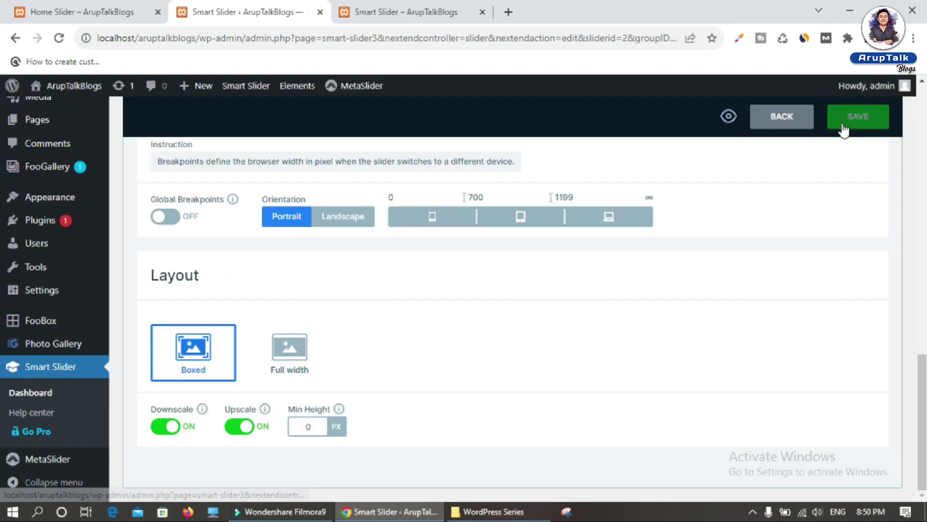
{"action": "left_click", "coordinate": [843, 127]}
Open the project's Controls settings and review the General section with its Drag, Mouse Wheel and Keyboard options
{"action": "scroll", "coordinate": [384, 303], "scroll_direction": "up", "scroll_amount": 10}
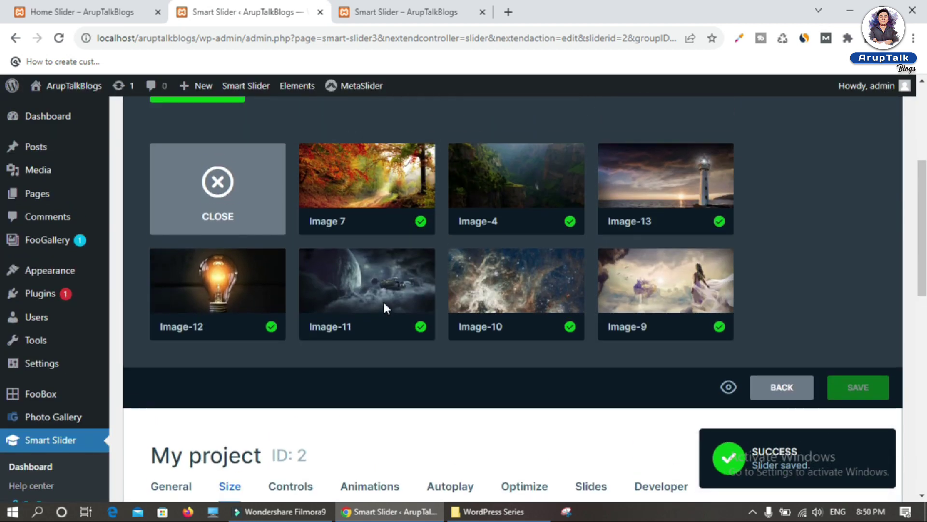
{"action": "scroll", "coordinate": [384, 302], "scroll_direction": "down", "scroll_amount": 6}
{"action": "scroll", "coordinate": [295, 209], "scroll_direction": "up", "scroll_amount": 1}
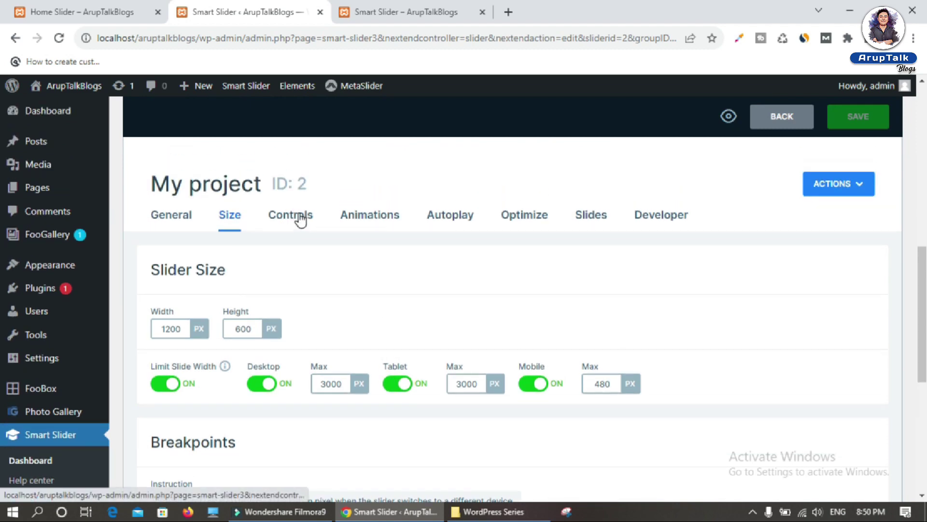
{"action": "left_click", "coordinate": [291, 214]}
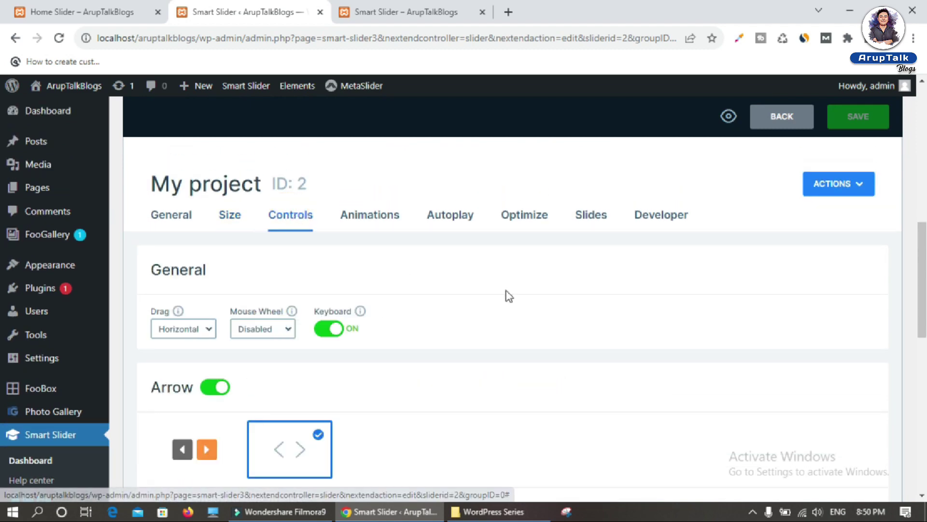
{"action": "scroll", "coordinate": [506, 291], "scroll_direction": "down", "scroll_amount": 2}
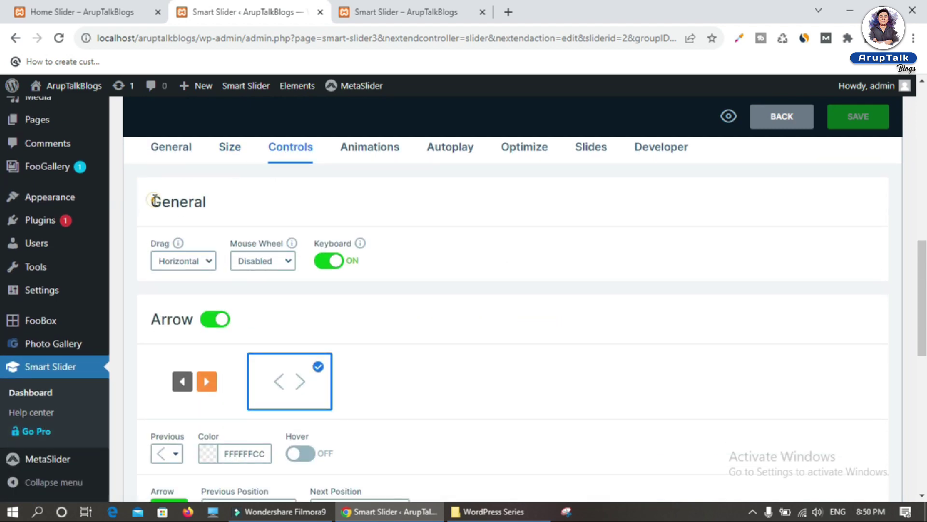
{"action": "left_click_drag", "start_coordinate": [152, 200], "coordinate": [198, 209]}
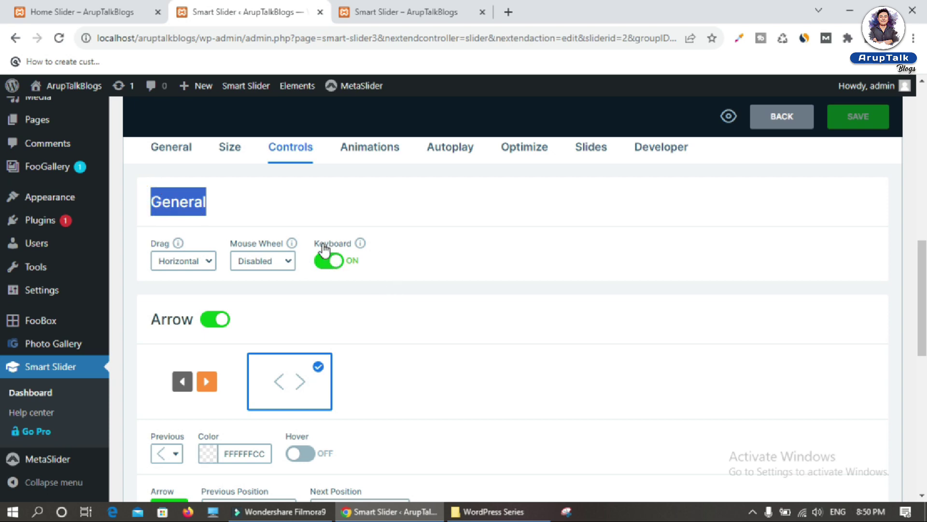
Reload the published Smart Slider page and step forward through the boxed slider's slides with its next arrow
{"action": "left_click", "coordinate": [408, 12]}
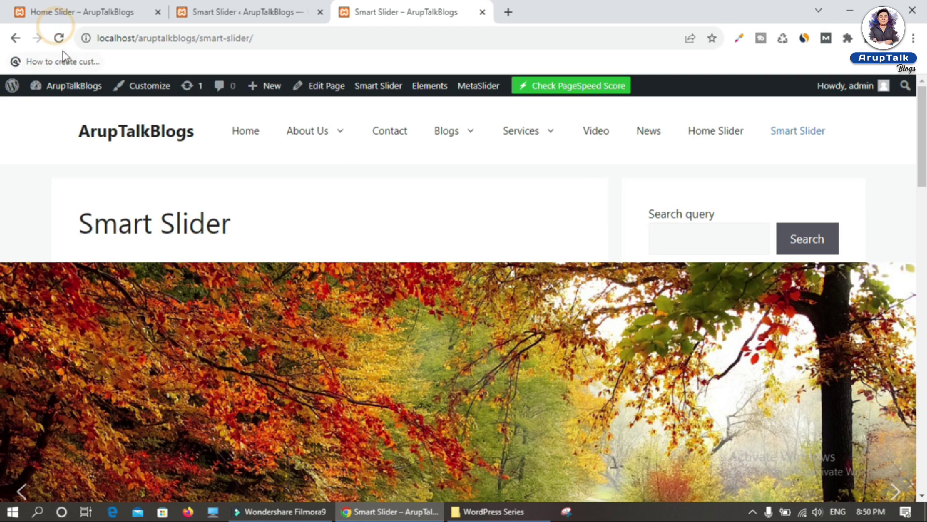
{"action": "left_click", "coordinate": [59, 38]}
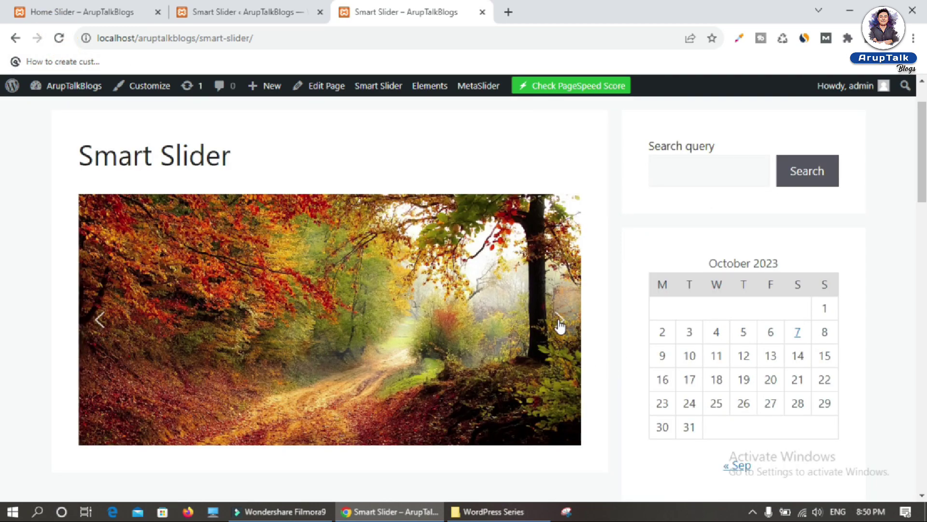
{"action": "left_click", "coordinate": [559, 322]}
{"action": "left_click", "coordinate": [559, 323]}
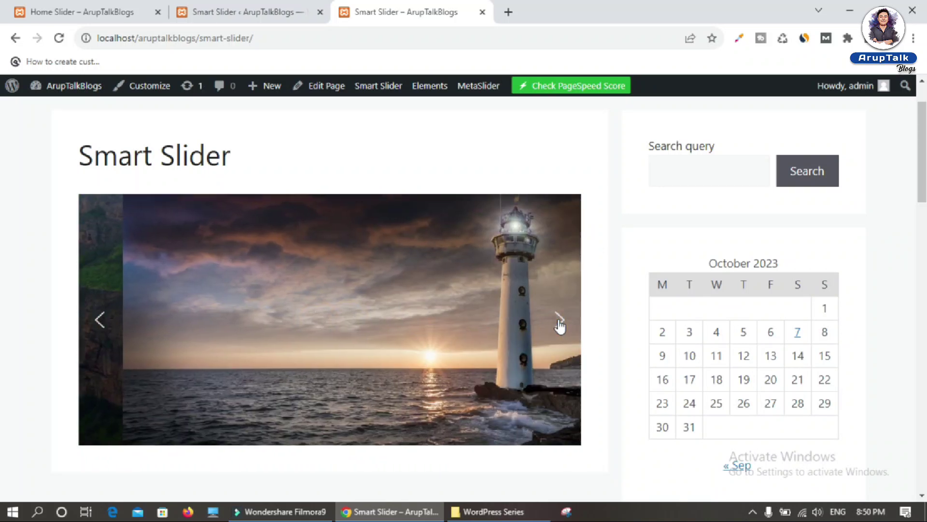
{"action": "left_click", "coordinate": [558, 323]}
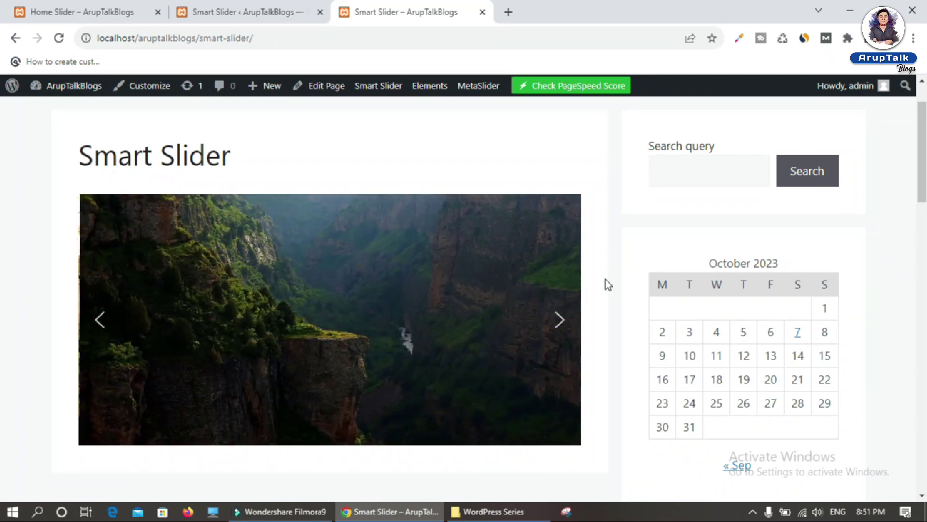
Review the Arrow section in the project's Controls settings and compare it with the arrows on the published page
{"action": "left_click", "coordinate": [234, 12]}
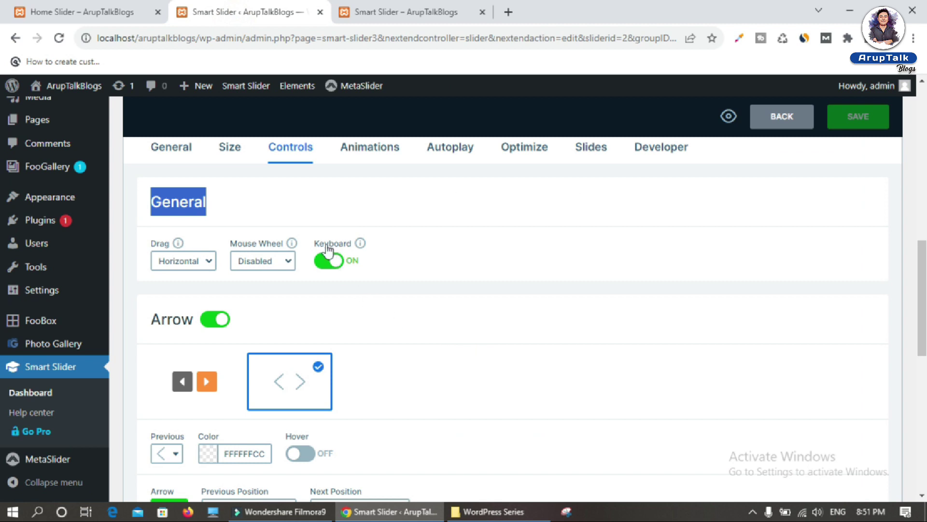
{"action": "scroll", "coordinate": [334, 274], "scroll_direction": "down", "scroll_amount": 1}
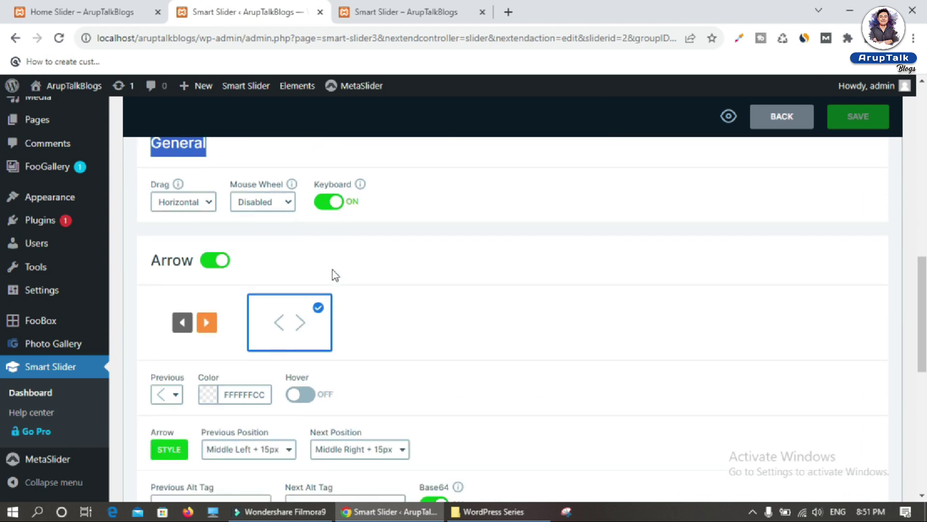
{"action": "double_click", "coordinate": [155, 250]}
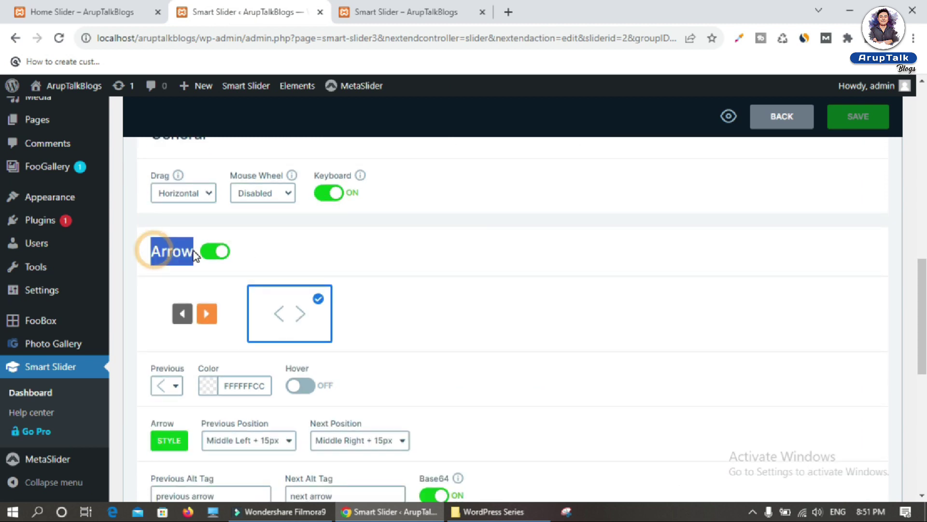
{"action": "left_click", "coordinate": [411, 12]}
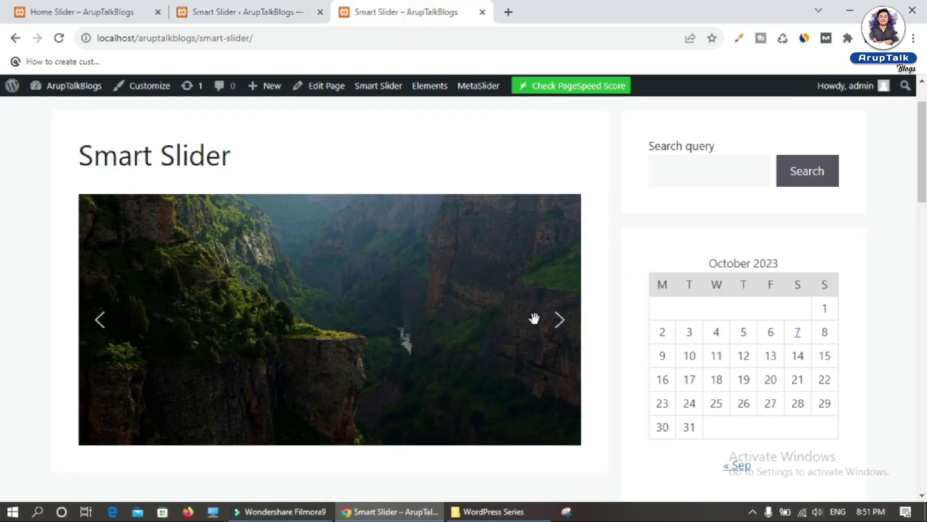
{"action": "left_click", "coordinate": [259, 12]}
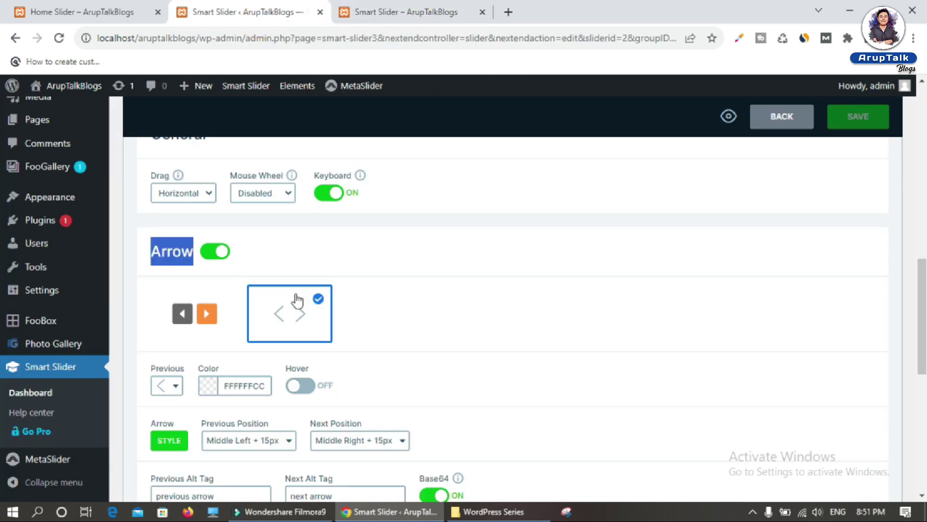
Try switching the slider's Arrow control off, compare with the published page, and switch it on again
{"action": "left_click", "coordinate": [215, 251]}
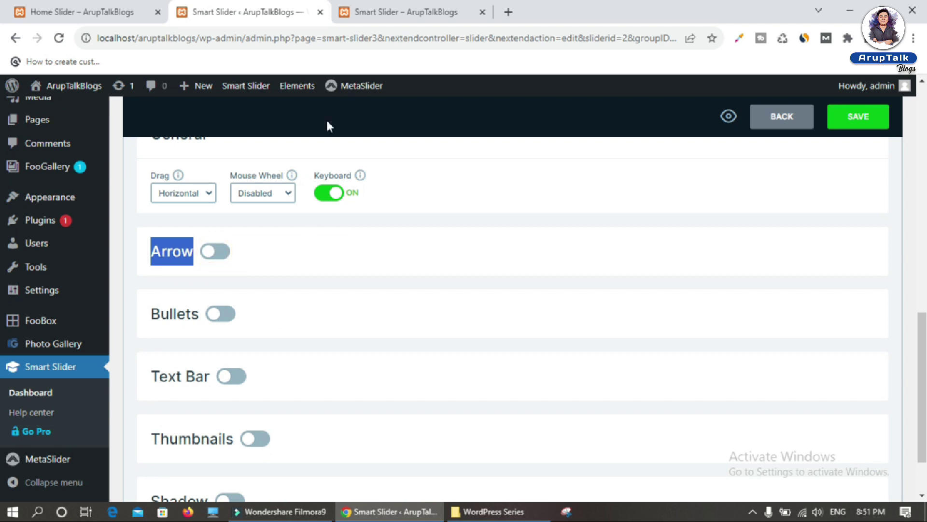
{"action": "left_click", "coordinate": [441, 12]}
{"action": "left_click", "coordinate": [227, 12]}
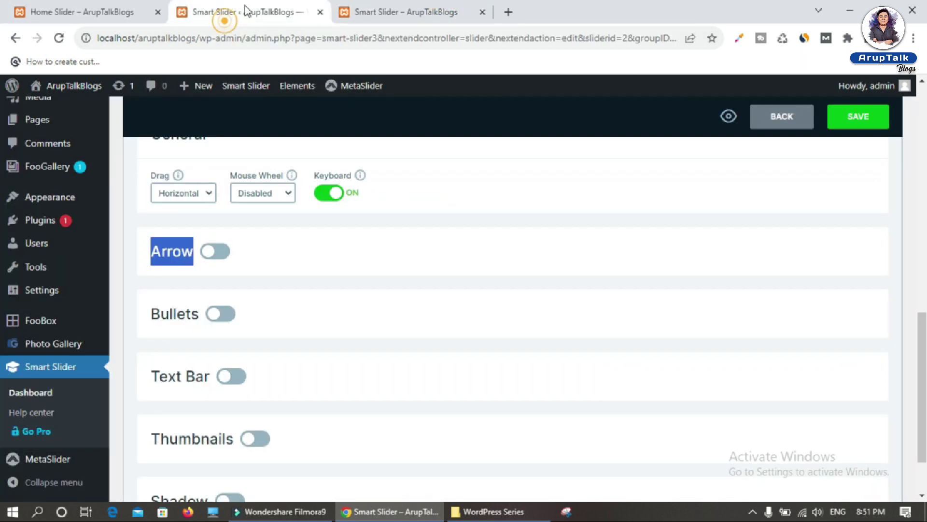
{"action": "left_click", "coordinate": [858, 117]}
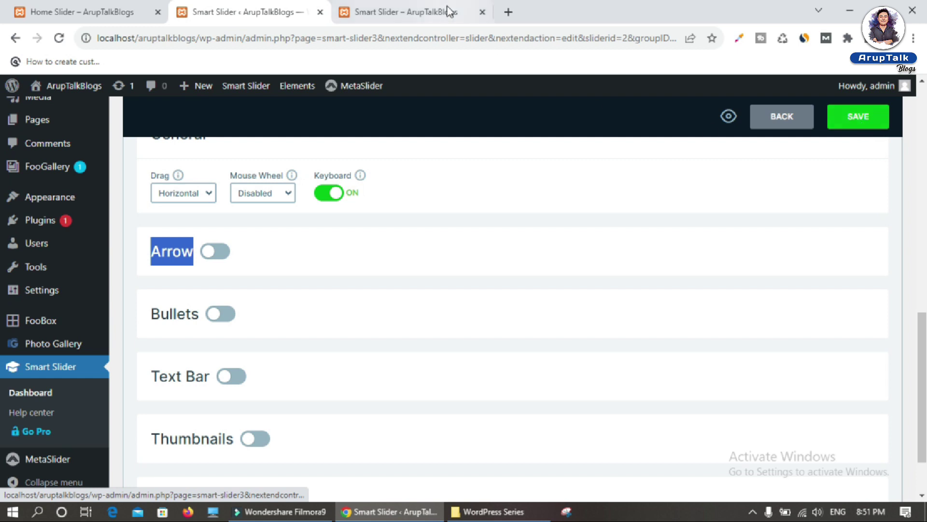
{"action": "left_click", "coordinate": [409, 13]}
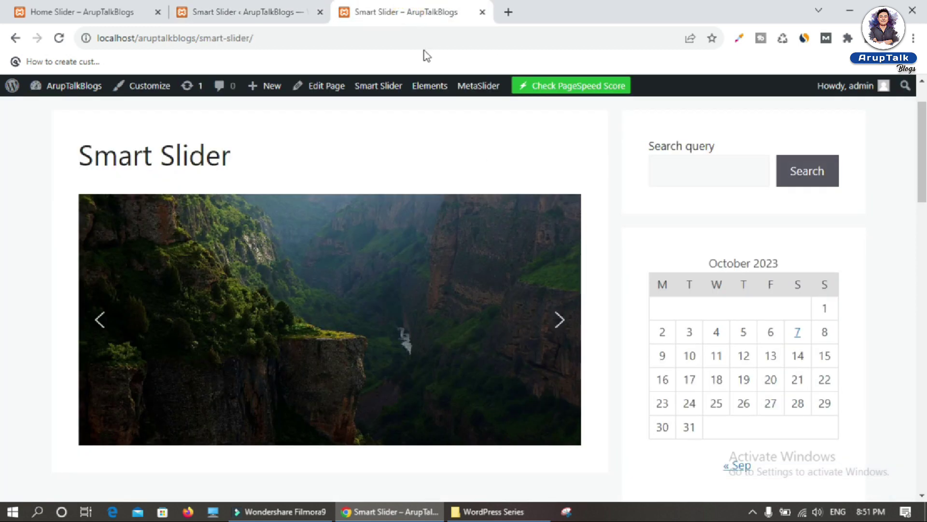
{"action": "left_click", "coordinate": [273, 11]}
{"action": "left_click", "coordinate": [215, 252]}
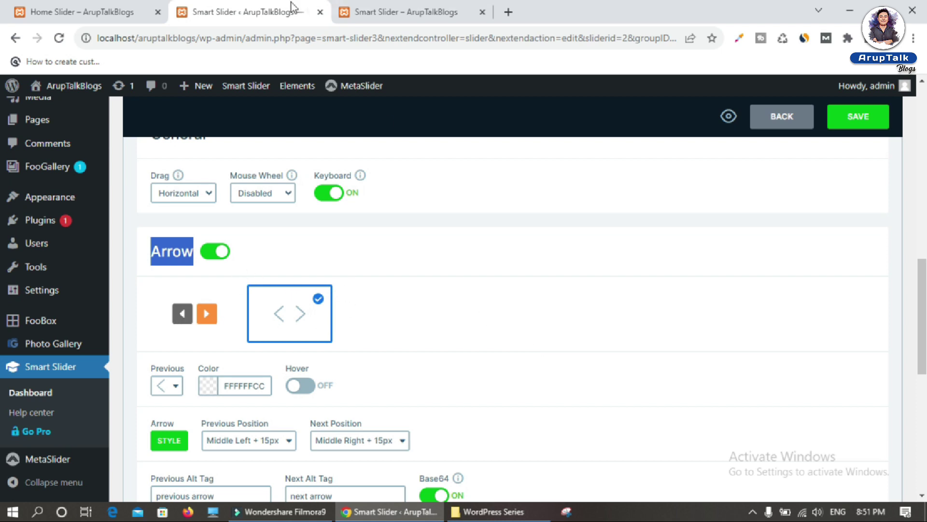
{"action": "left_click", "coordinate": [418, 11]}
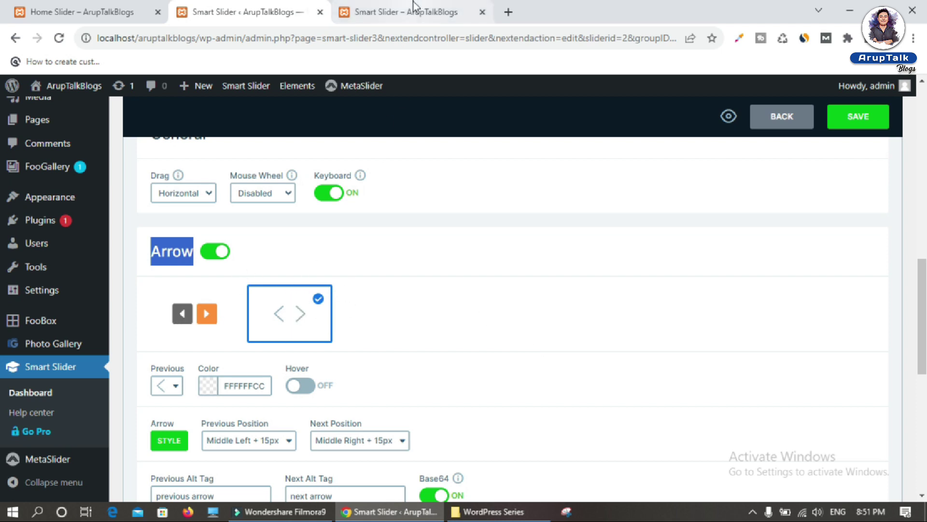
{"action": "left_click", "coordinate": [235, 14]}
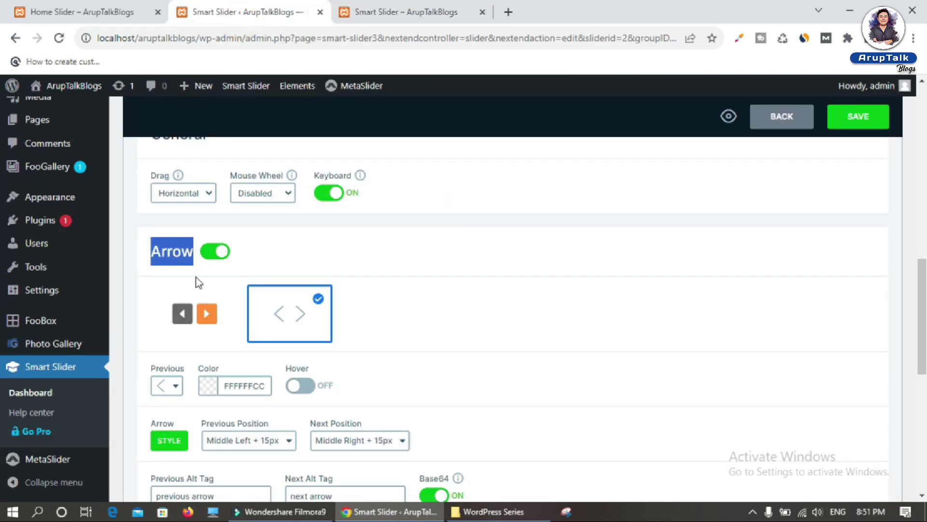
Choose the arrow preset with filled square buttons, save the project and check it on the reloaded published page
{"action": "left_click", "coordinate": [197, 312]}
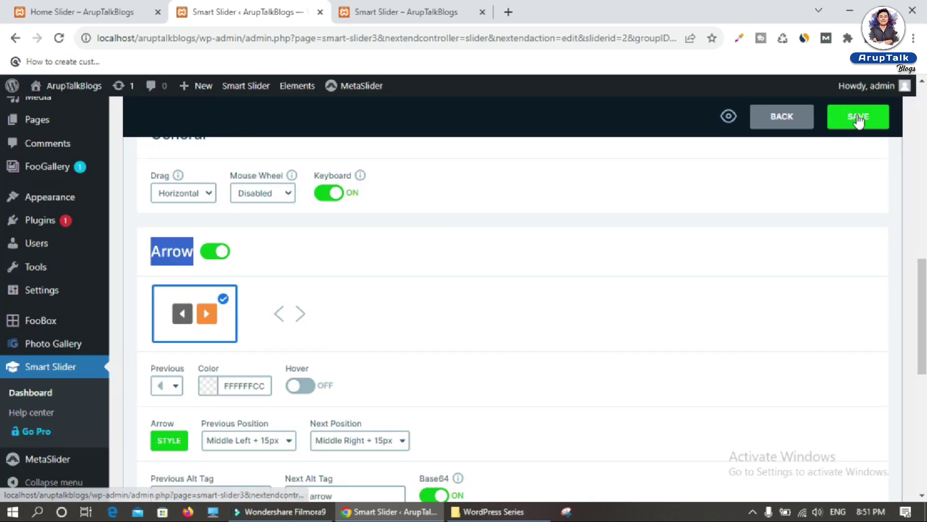
{"action": "left_click", "coordinate": [857, 118]}
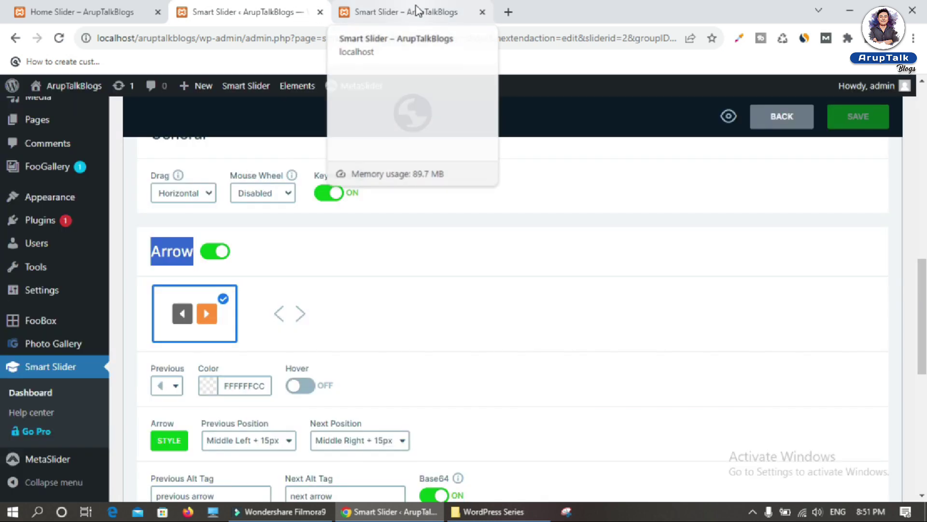
{"action": "left_click", "coordinate": [416, 11]}
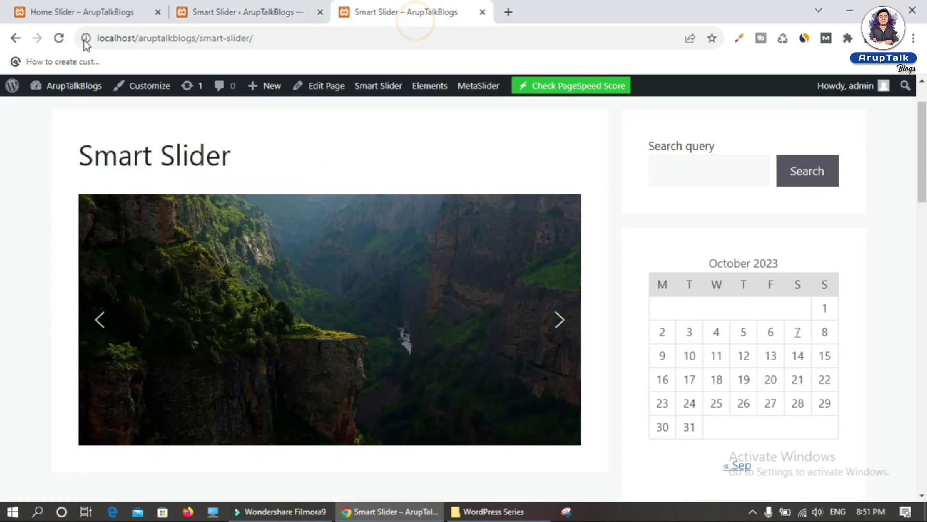
{"action": "left_click", "coordinate": [59, 37]}
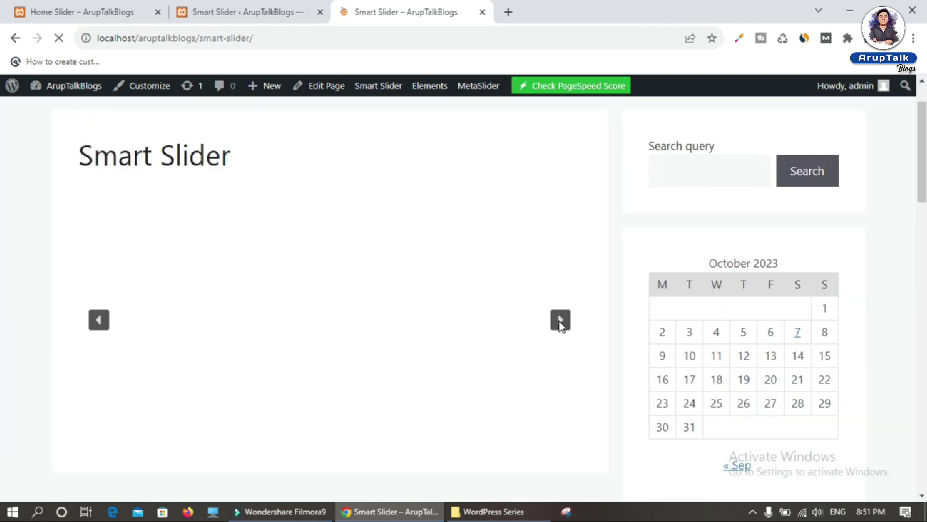
Review the previous arrow's icon choices and the arrow color palette in the project's Arrow settings
{"action": "left_click", "coordinate": [252, 12]}
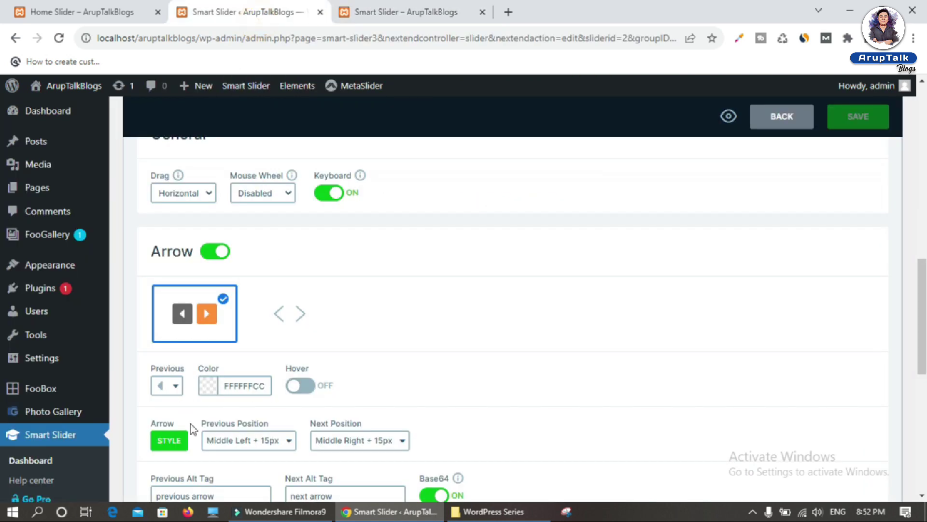
{"action": "left_click", "coordinate": [173, 393]}
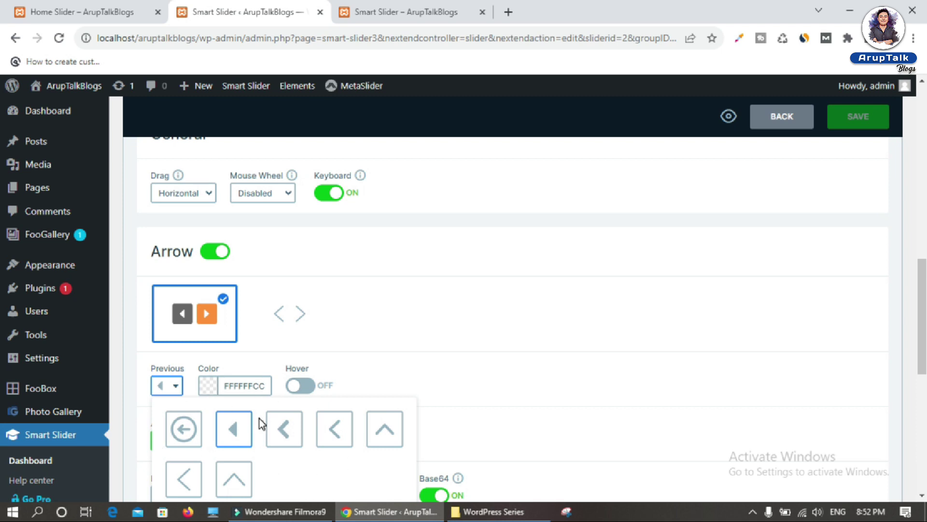
{"action": "left_click", "coordinate": [209, 386]}
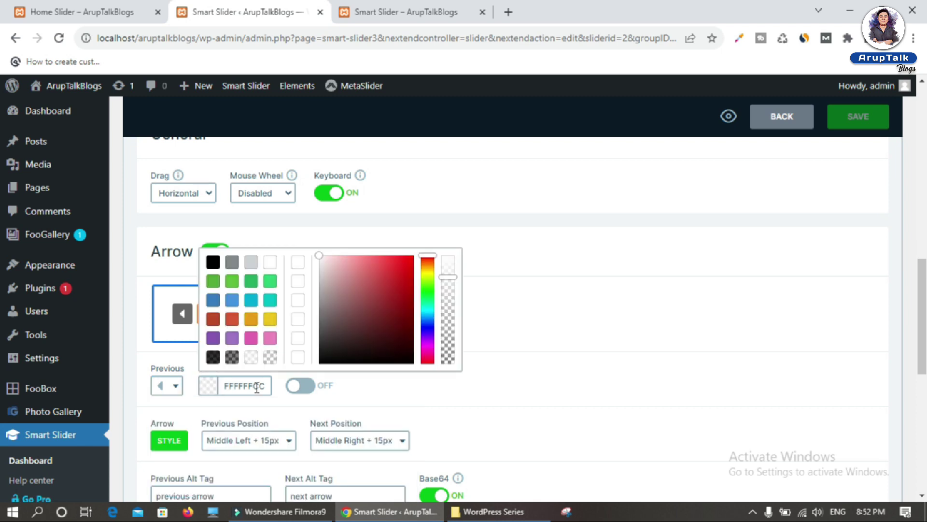
{"action": "left_click", "coordinate": [296, 358]}
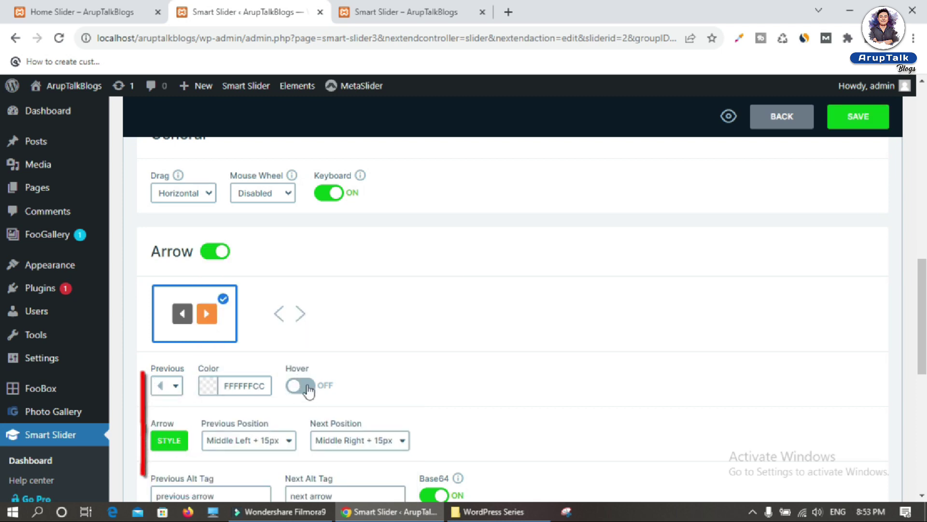
Switch on Hover for the arrows and look at the Hover Color palette
{"action": "left_click", "coordinate": [299, 385]}
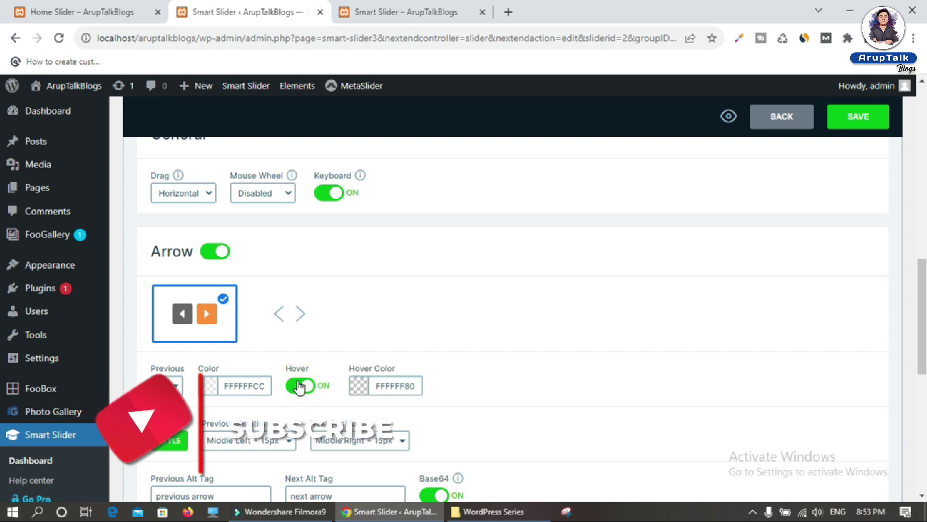
{"action": "left_click", "coordinate": [361, 386]}
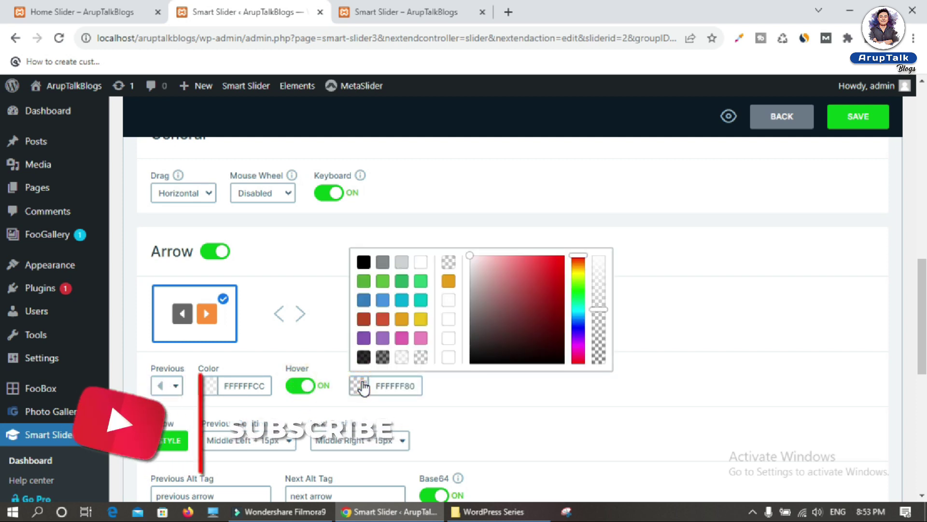
{"action": "left_click", "coordinate": [458, 413]}
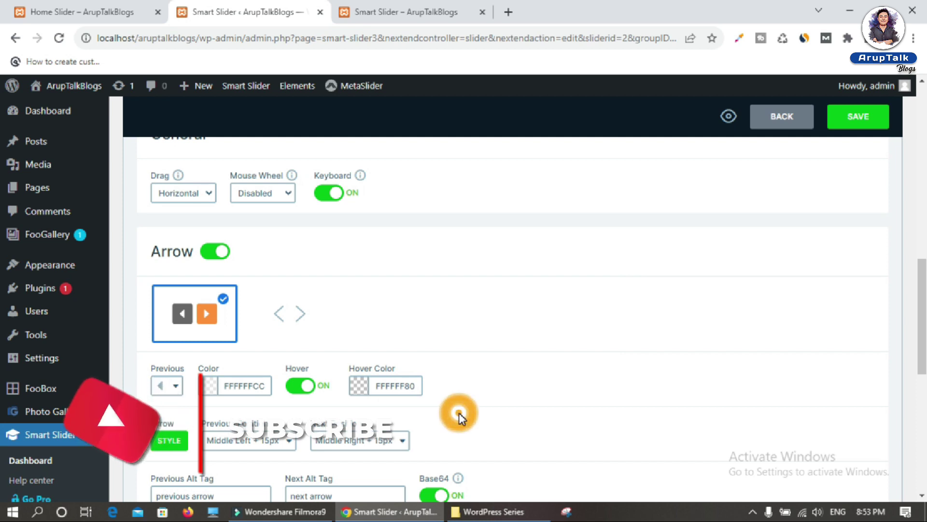
Review the arrows' Previous Position, Next Position and alt tag settings and compare them with the arrows on the published page
{"action": "scroll", "coordinate": [284, 337], "scroll_direction": "down", "scroll_amount": 1}
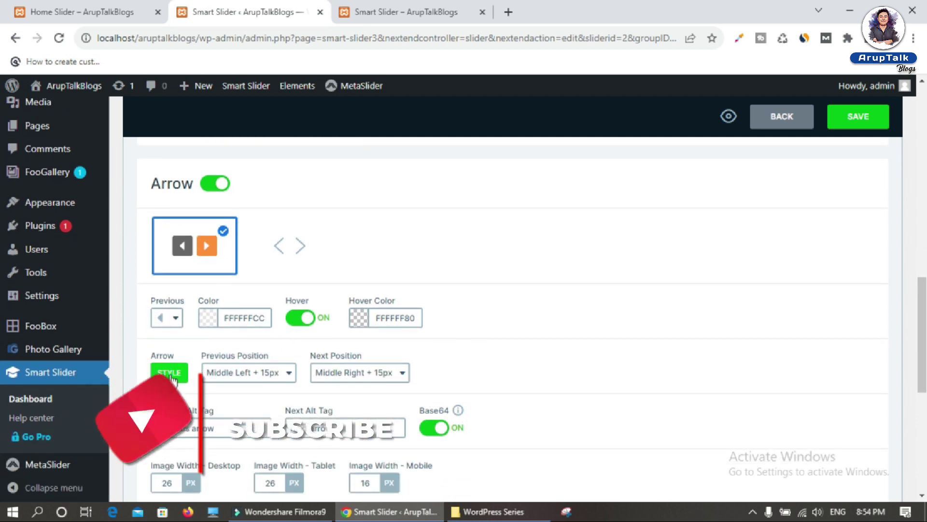
{"action": "scroll", "coordinate": [175, 372], "scroll_direction": "down", "scroll_amount": 1}
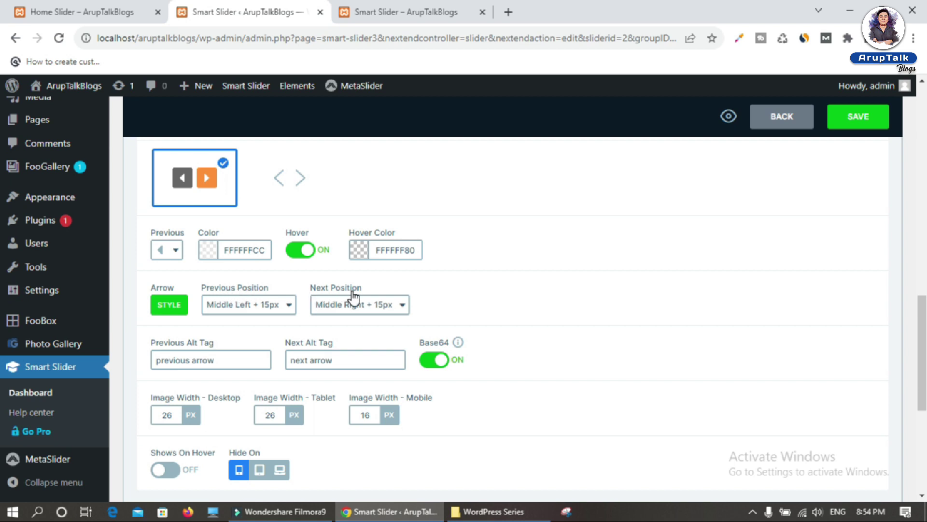
{"action": "left_click", "coordinate": [244, 307]}
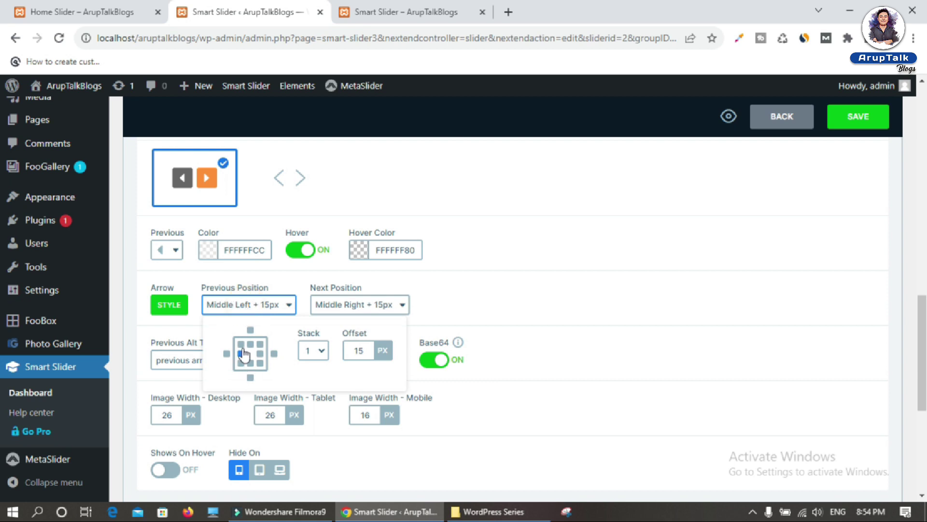
{"action": "left_click", "coordinate": [350, 304]}
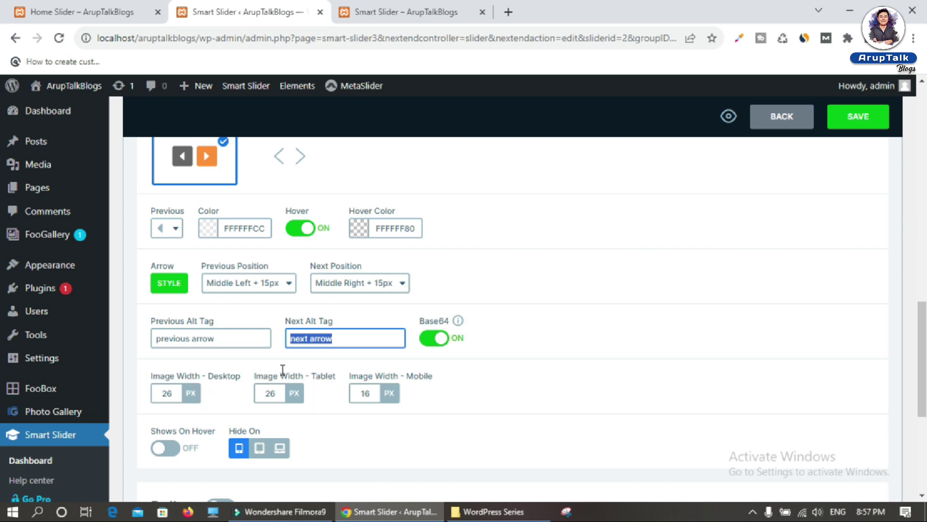
{"action": "key", "text": "ctrl+Tab"}
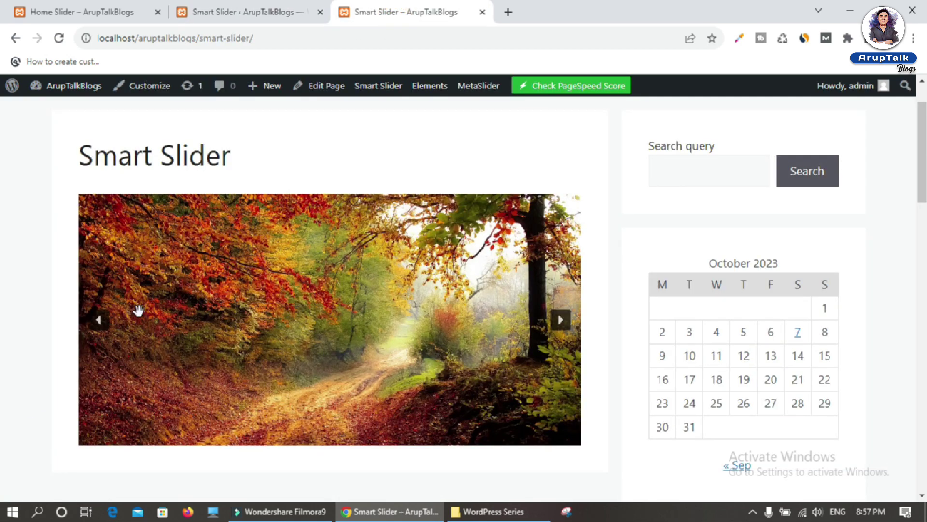
{"action": "left_click", "coordinate": [284, 14]}
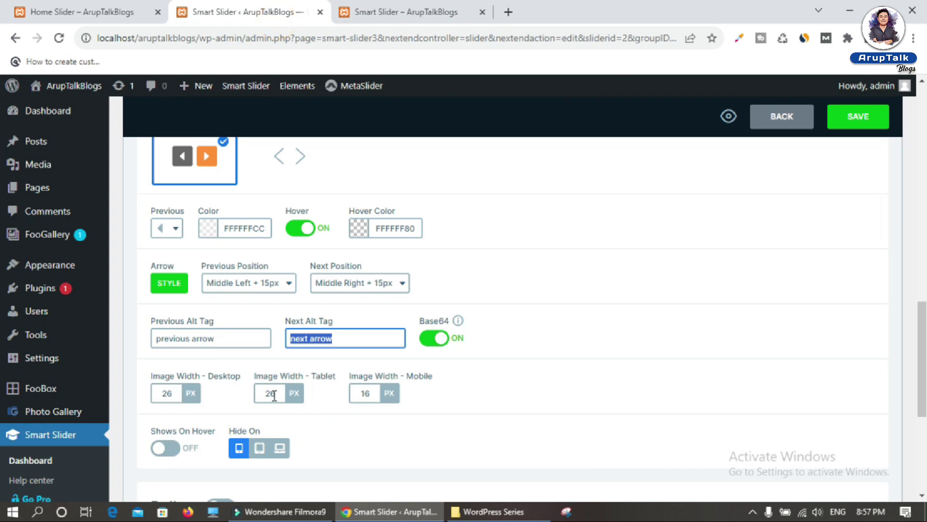
Switch on the Bullets control, save the project and check the slider on the reloaded published page
{"action": "scroll", "coordinate": [273, 395], "scroll_direction": "down", "scroll_amount": 5}
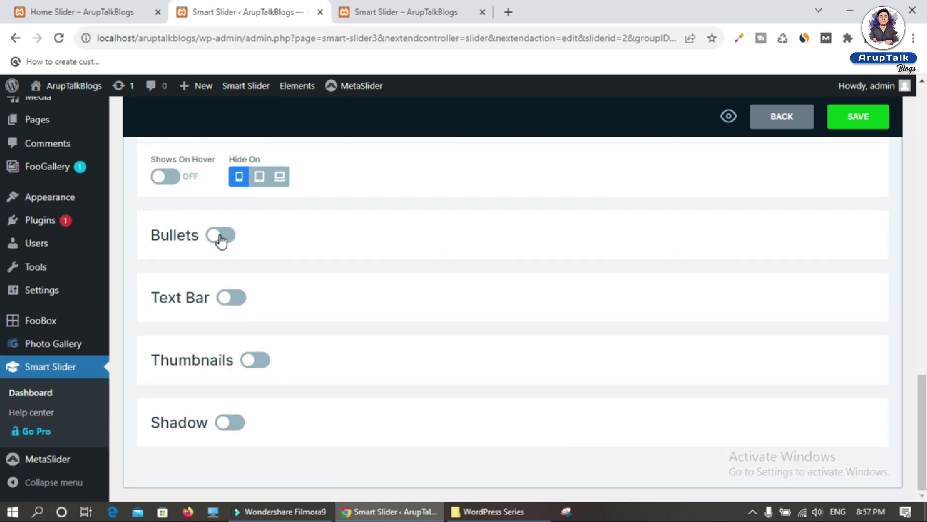
{"action": "left_click", "coordinate": [220, 235]}
{"action": "left_click", "coordinate": [362, 11]}
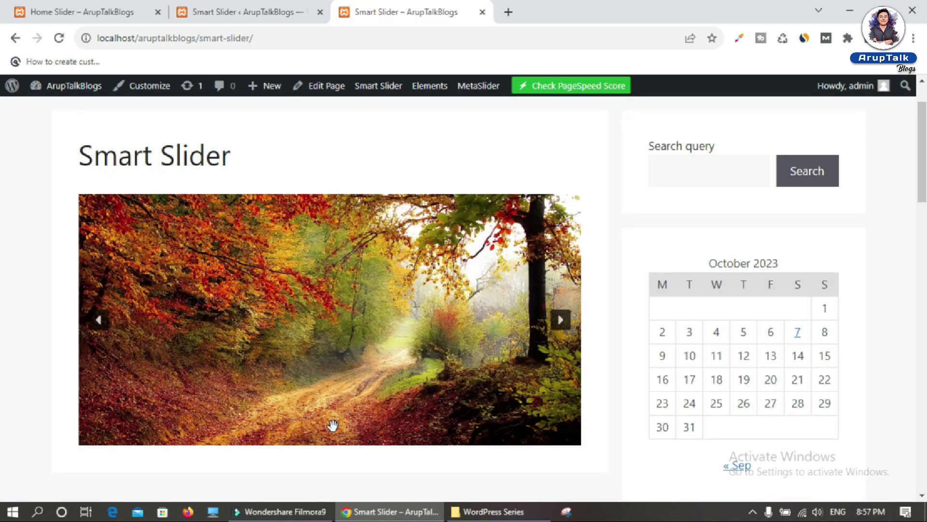
{"action": "left_click", "coordinate": [275, 12]}
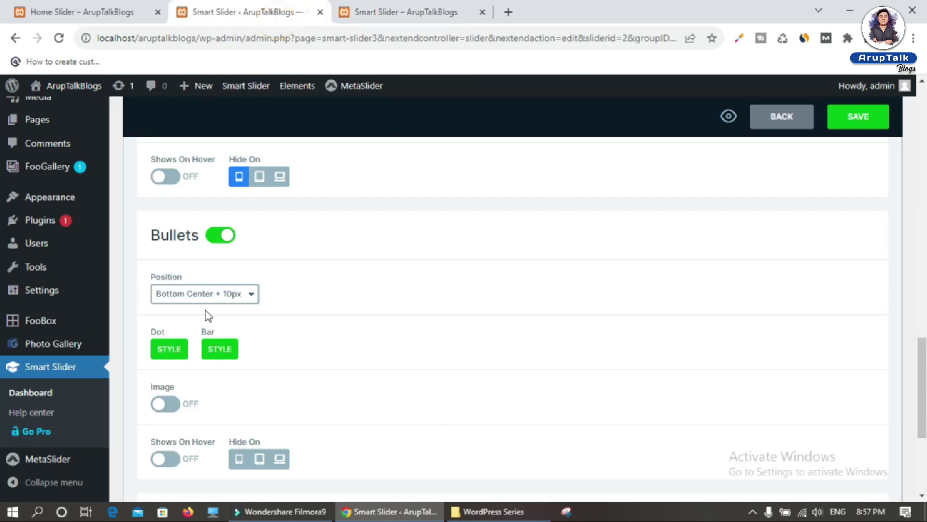
{"action": "left_click", "coordinate": [858, 119]}
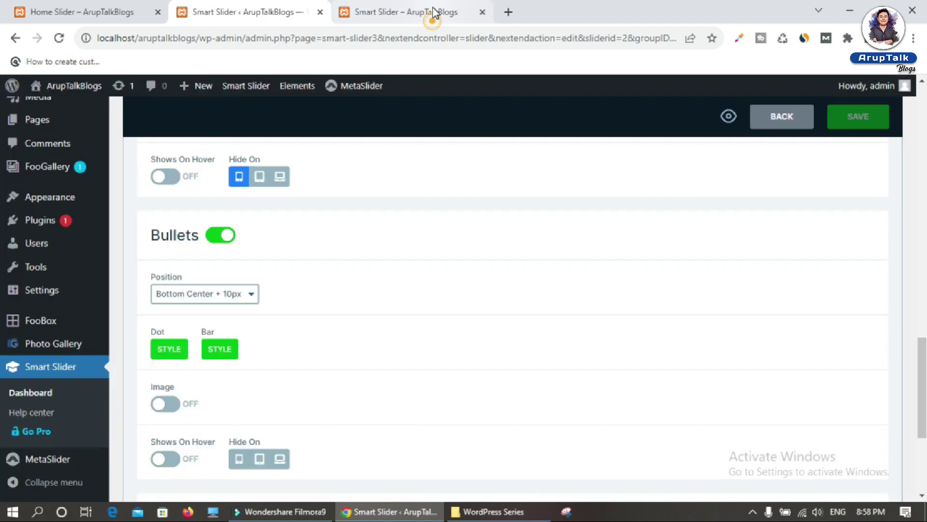
{"action": "left_click", "coordinate": [435, 13]}
{"action": "left_click", "coordinate": [59, 38]}
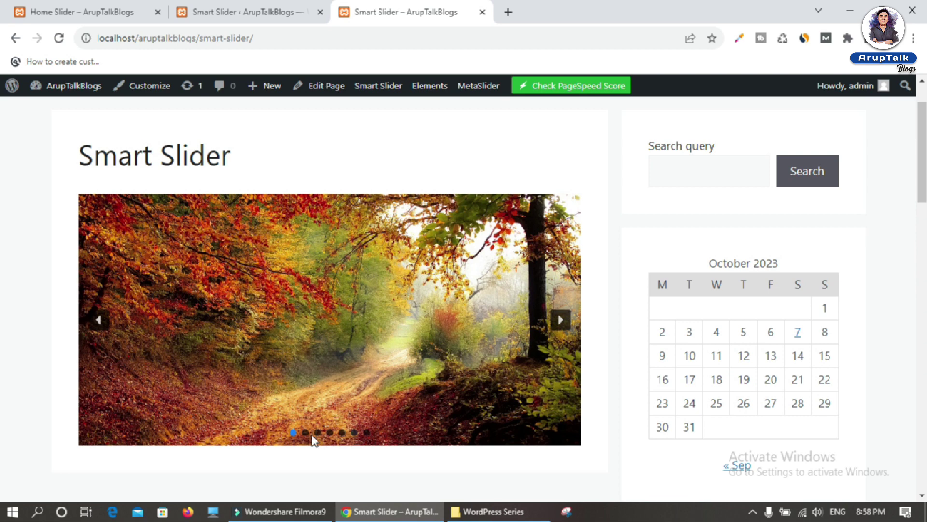
Switch on Image for the bullets, save the project and check the bullets' preview thumbnails on the reloaded published page
{"action": "left_click", "coordinate": [242, 15]}
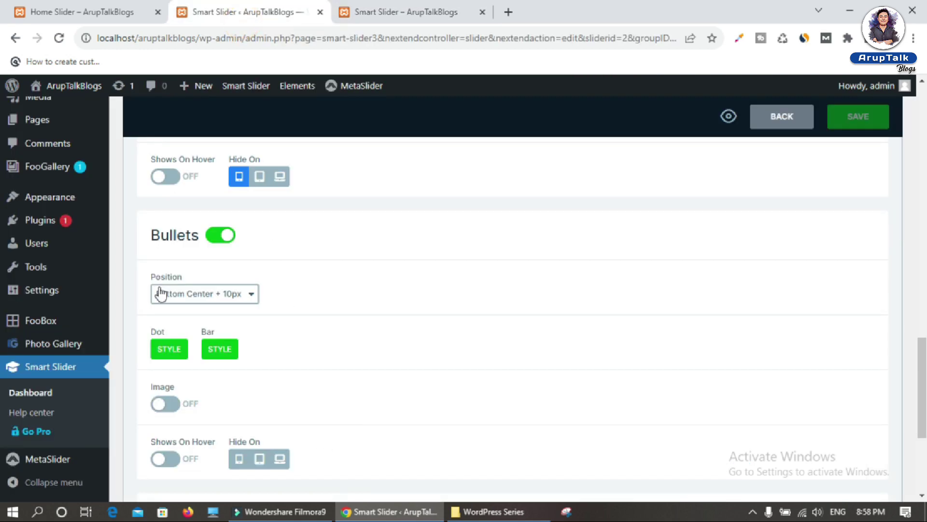
{"action": "left_click", "coordinate": [224, 292]}
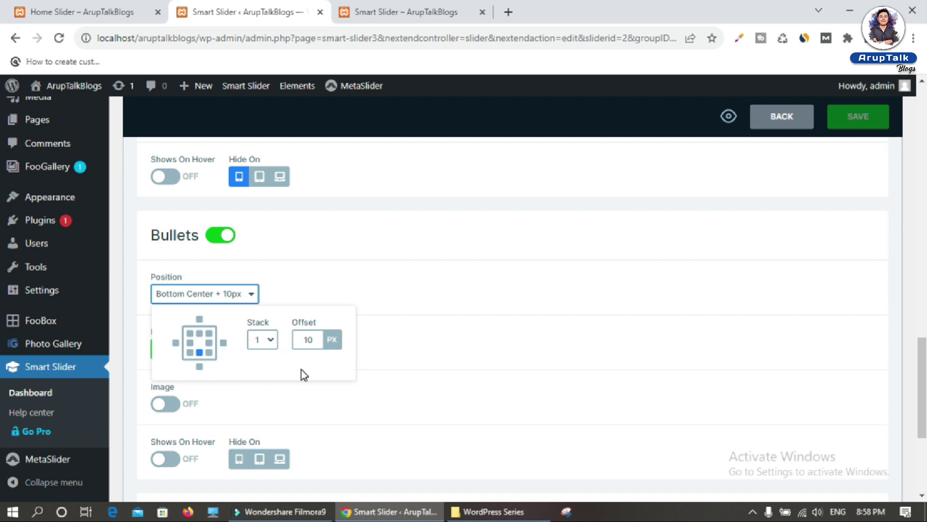
{"action": "scroll", "coordinate": [292, 309], "scroll_direction": "down", "scroll_amount": 3}
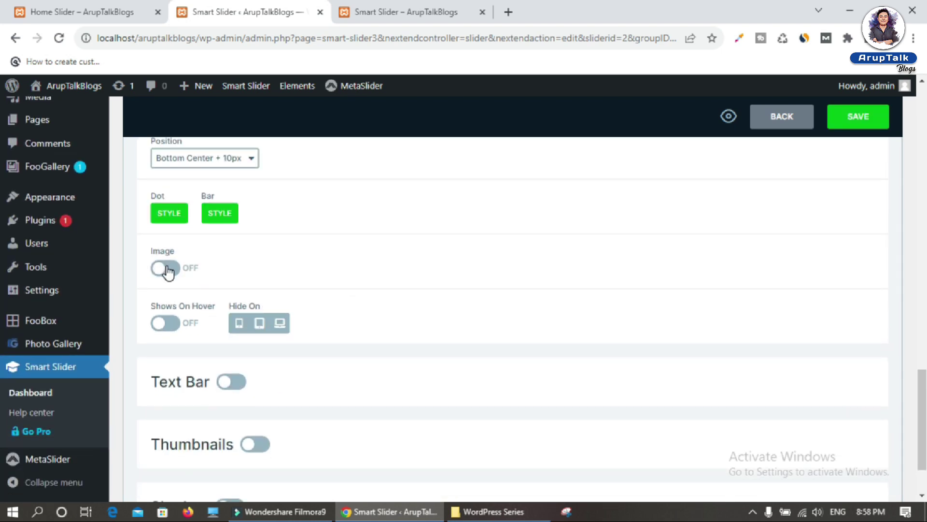
{"action": "left_click", "coordinate": [166, 268]}
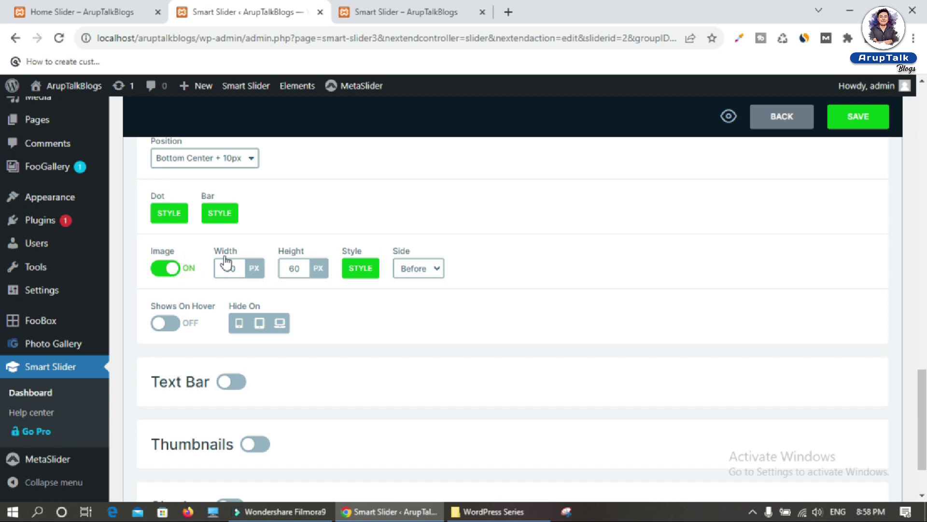
{"action": "left_click", "coordinate": [844, 123]}
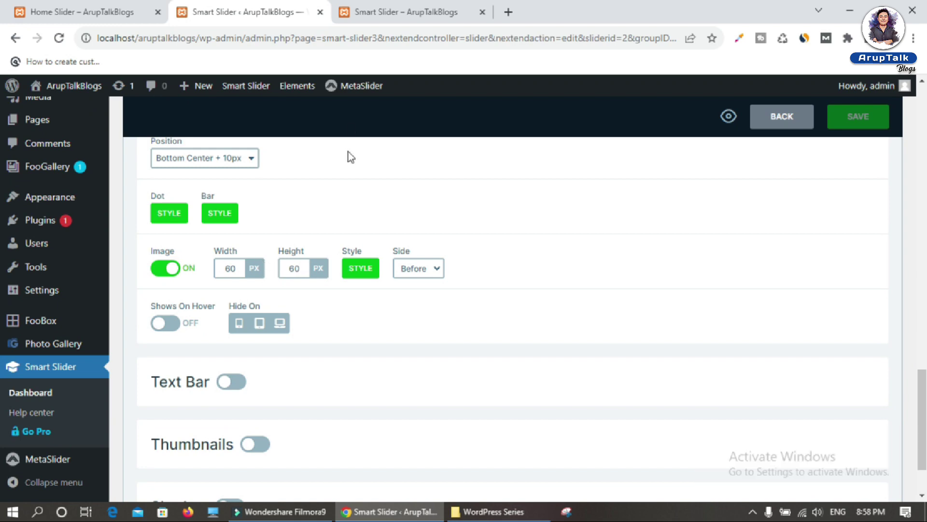
{"action": "left_click", "coordinate": [407, 14]}
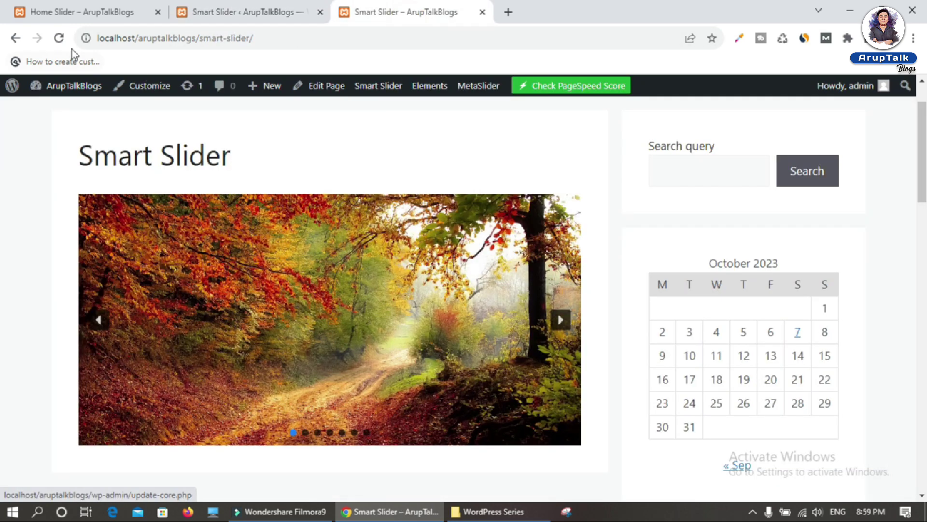
{"action": "left_click", "coordinate": [59, 38]}
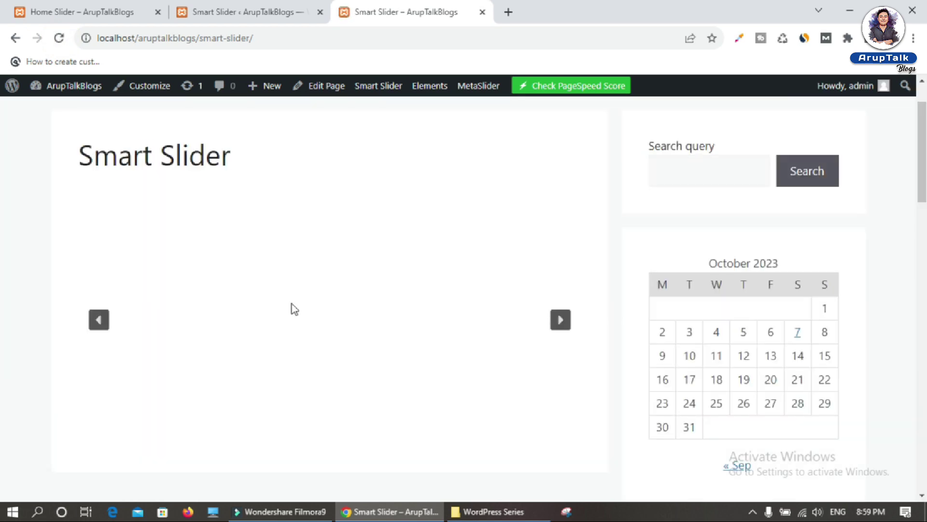
{"action": "mouse_move", "coordinate": [293, 435]}
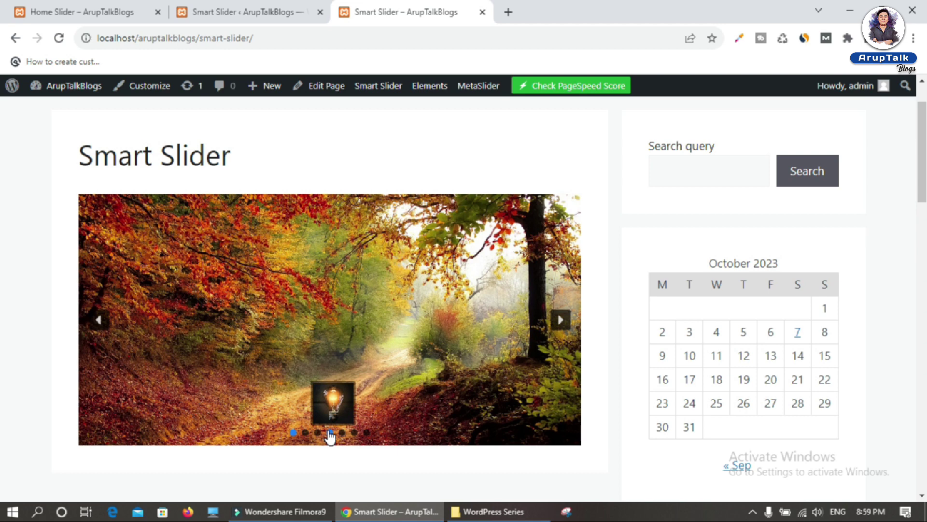
Compare the bullet image's Width and Height settings with a bullet's preview thumbnail on the published page
{"action": "left_click", "coordinate": [265, 10]}
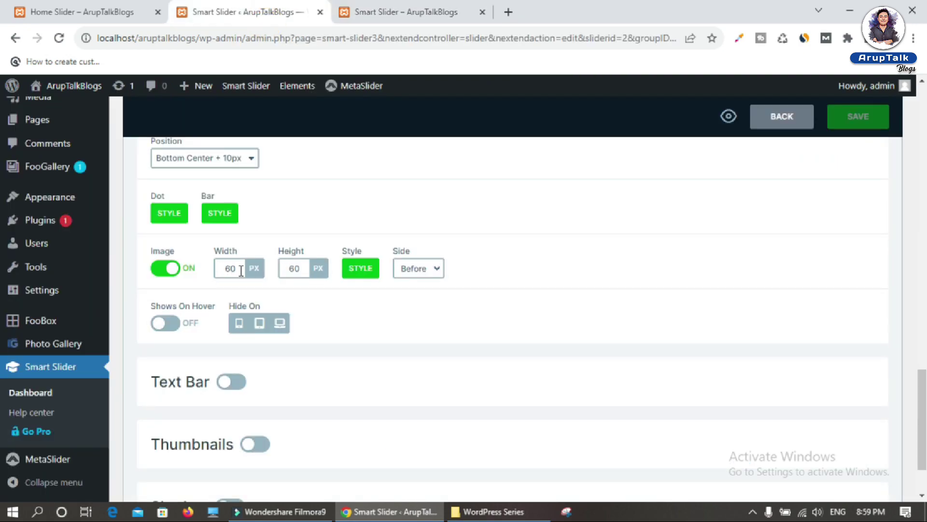
{"action": "left_click", "coordinate": [410, 12]}
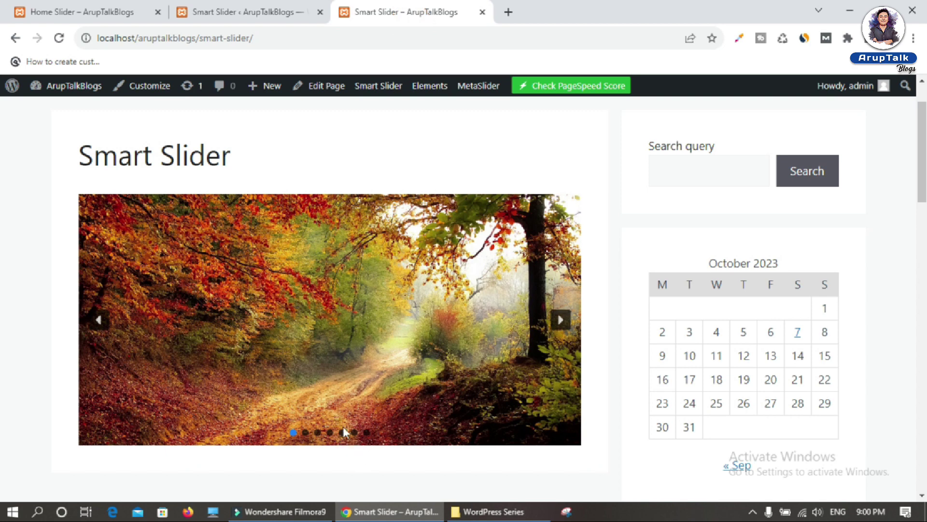
{"action": "mouse_move", "coordinate": [332, 439]}
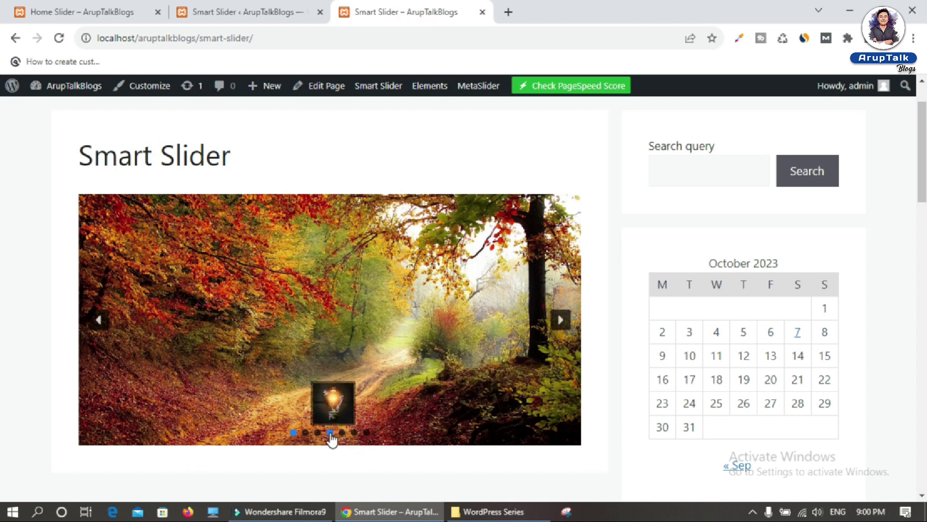
Switch on the Text Bar control, save the project and check the slider on the reloaded published page
{"action": "left_click", "coordinate": [256, 12]}
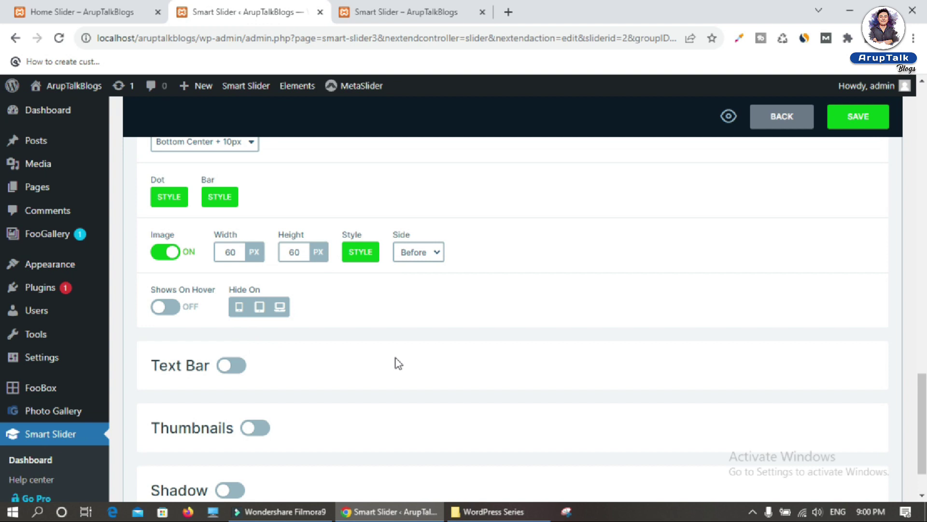
{"action": "scroll", "coordinate": [396, 358], "scroll_direction": "down", "scroll_amount": 2}
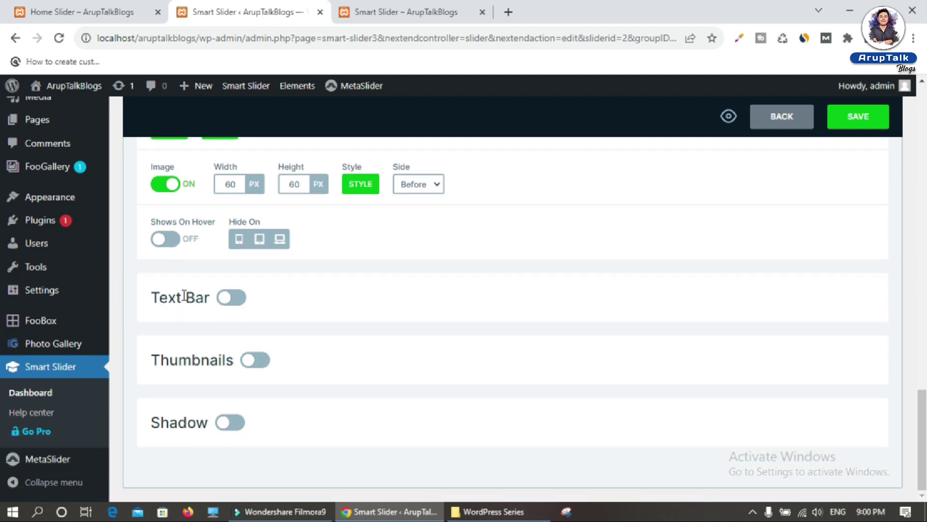
{"action": "left_click", "coordinate": [234, 299]}
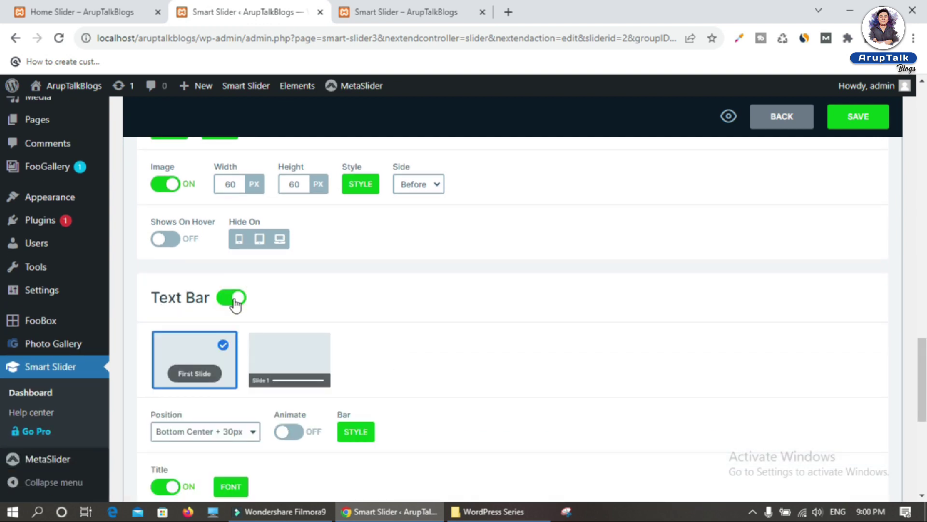
{"action": "left_click", "coordinate": [863, 128]}
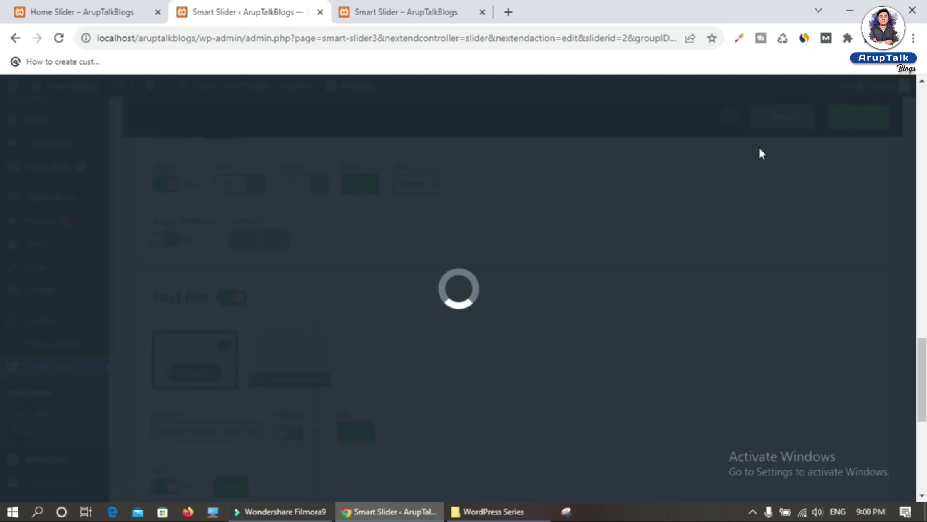
{"action": "left_click", "coordinate": [434, 9]}
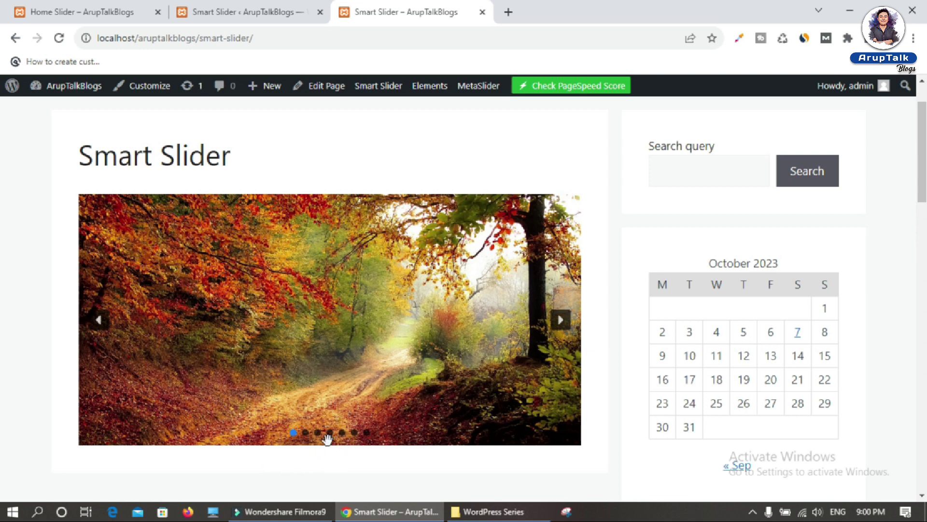
{"action": "left_click", "coordinate": [59, 38]}
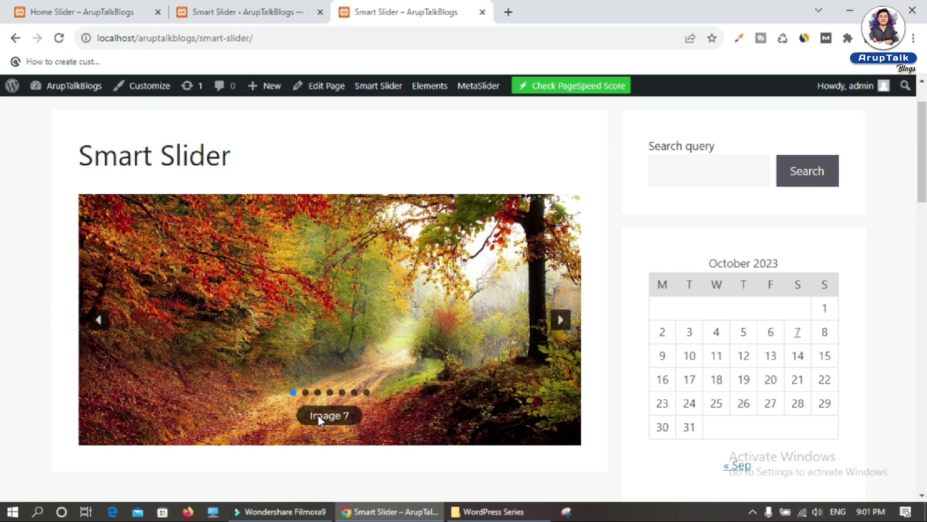
Check the text bar titles on the next two slides of the published page and review the Text Bar's position options
{"action": "left_click", "coordinate": [560, 320]}
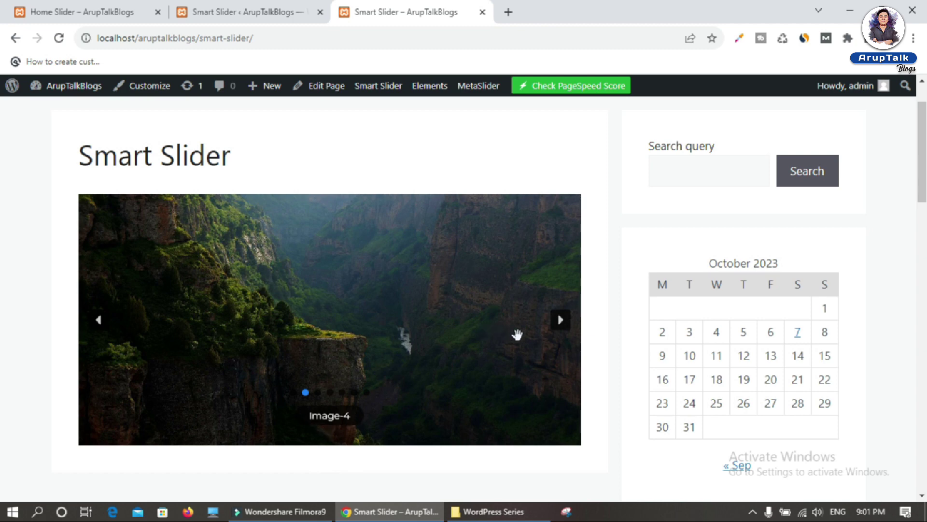
{"action": "left_click", "coordinate": [562, 321]}
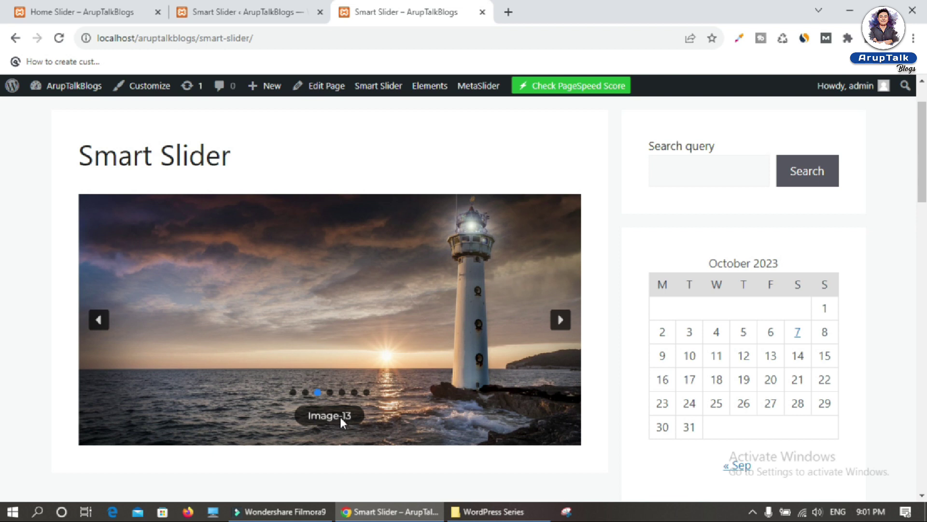
{"action": "left_click", "coordinate": [205, 13]}
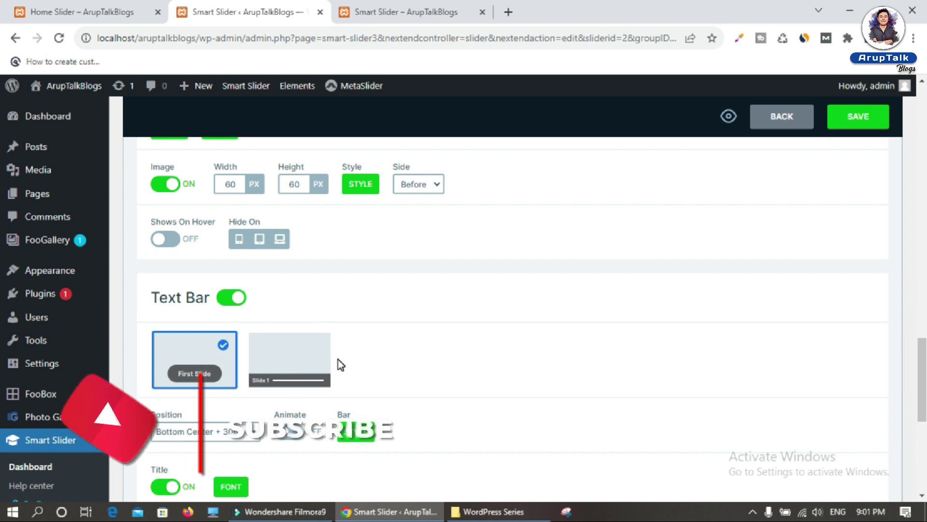
{"action": "scroll", "coordinate": [401, 356], "scroll_direction": "down", "scroll_amount": 3}
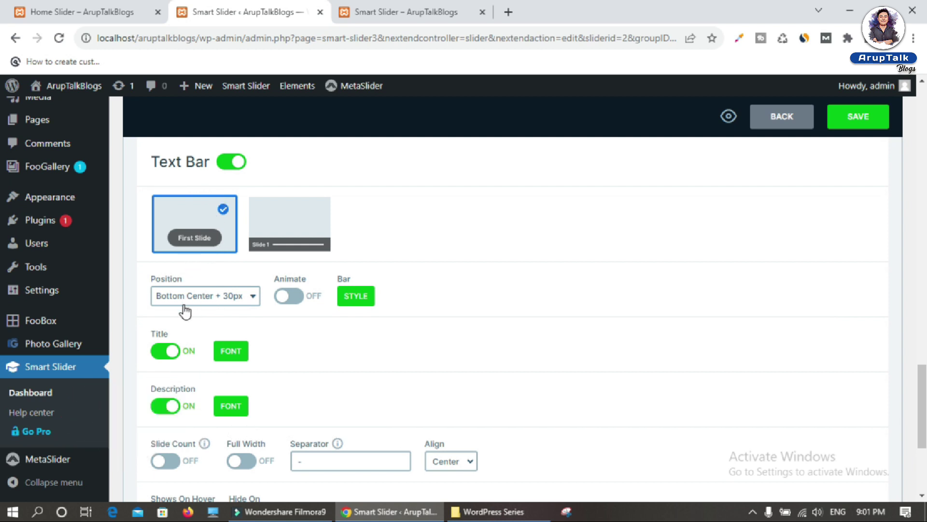
{"action": "left_click", "coordinate": [166, 295]}
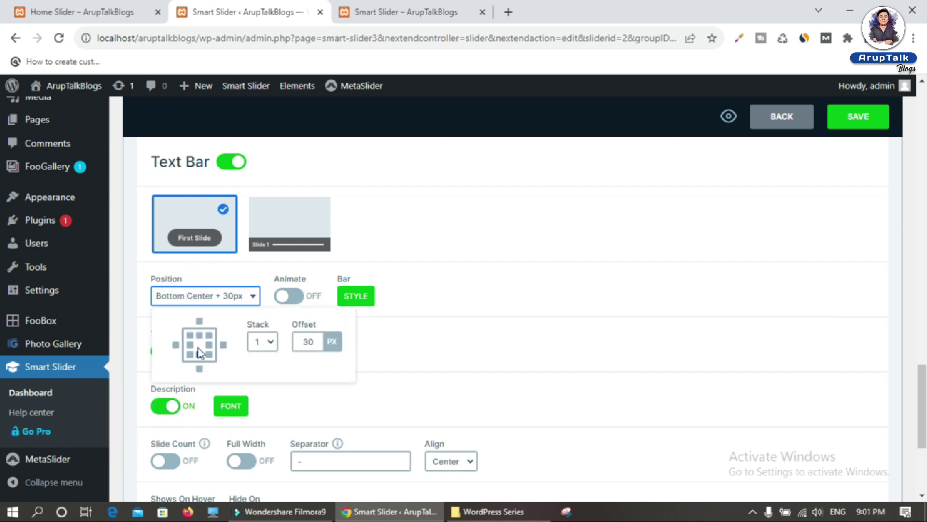
{"action": "left_click", "coordinate": [517, 317]}
{"action": "scroll", "coordinate": [284, 362], "scroll_direction": "down", "scroll_amount": 2}
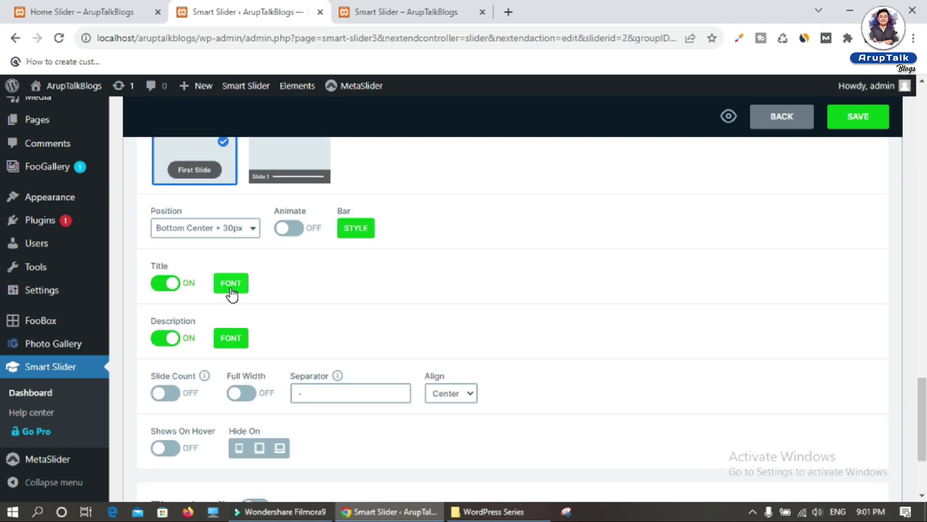
Switch on Slide Count for the text bar, save the project and check the count across slides on the reloaded published page
{"action": "scroll", "coordinate": [320, 317], "scroll_direction": "down", "scroll_amount": 4}
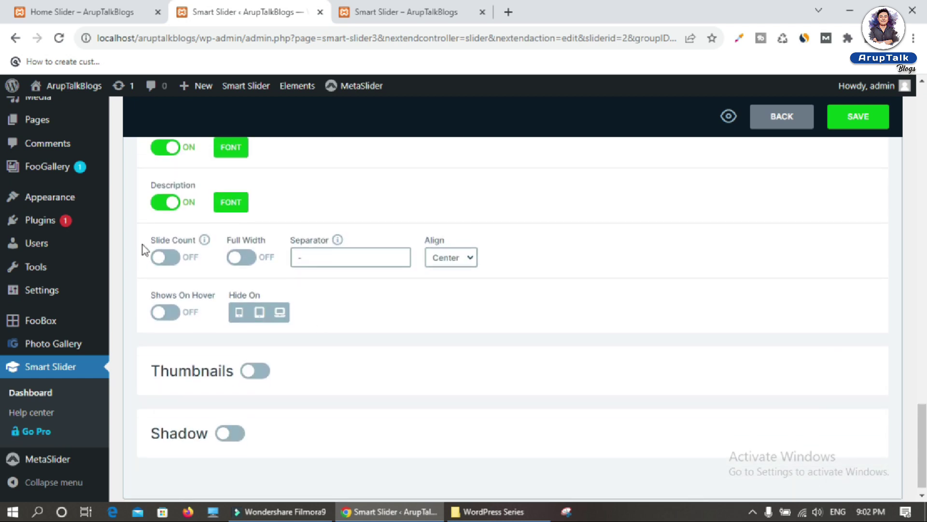
{"action": "left_click", "coordinate": [164, 264]}
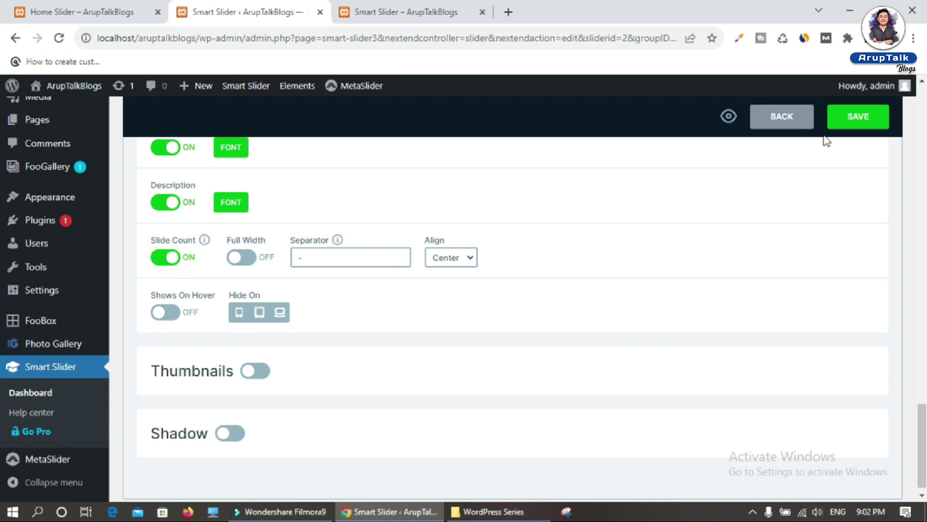
{"action": "left_click", "coordinate": [875, 119]}
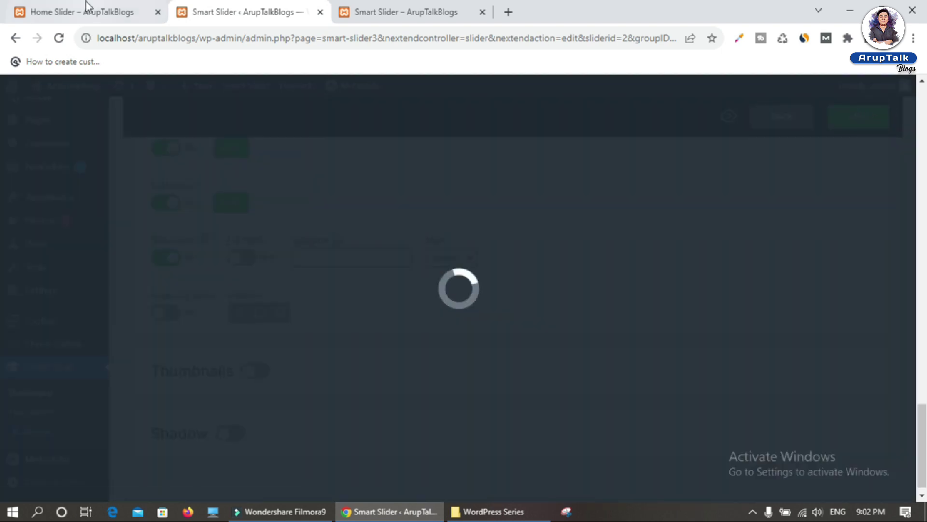
{"action": "left_click", "coordinate": [377, 13]}
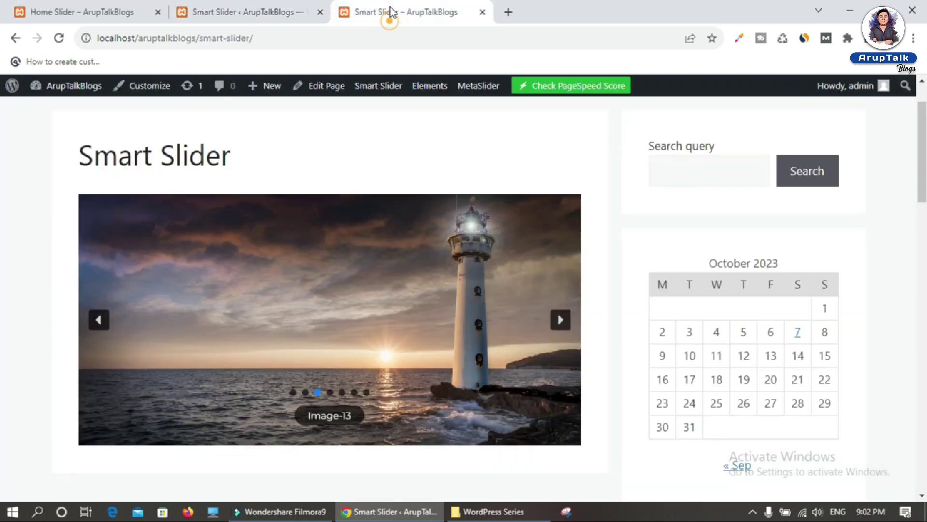
{"action": "left_click", "coordinate": [59, 37]}
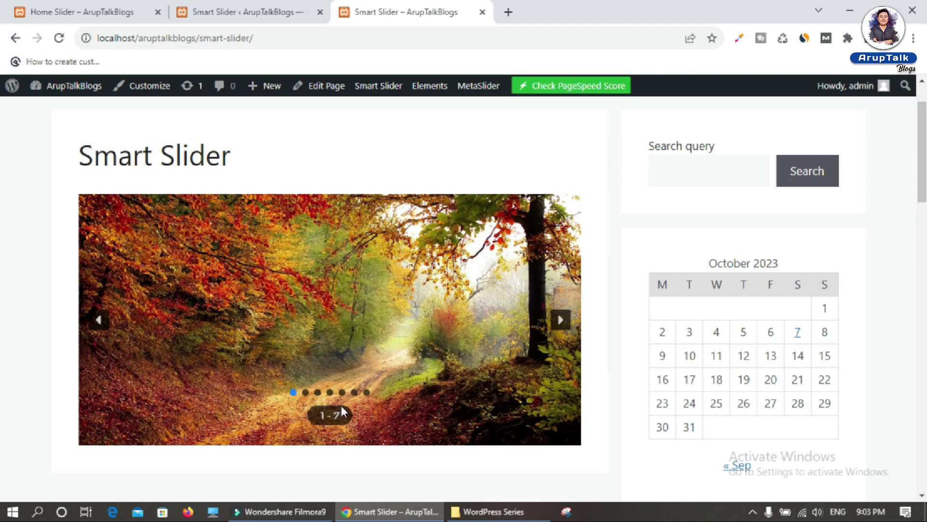
{"action": "left_click", "coordinate": [561, 320]}
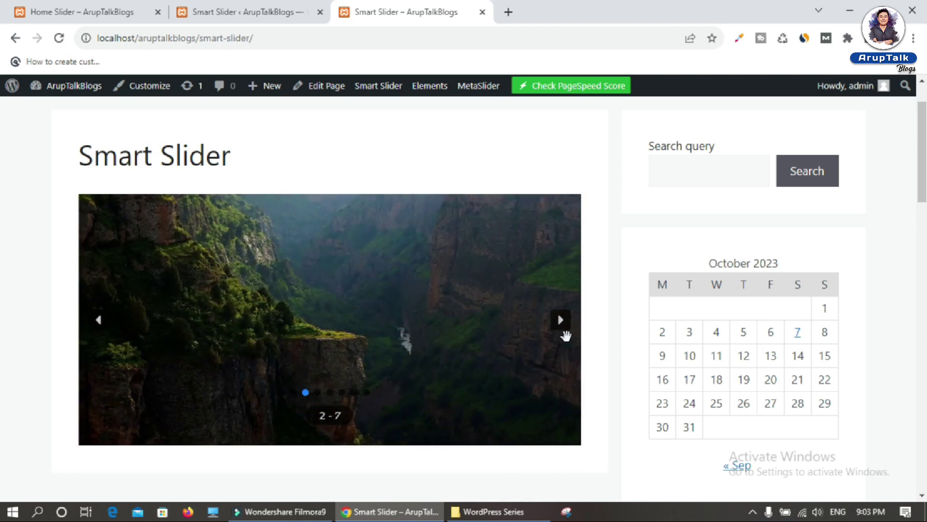
{"action": "left_click", "coordinate": [563, 325]}
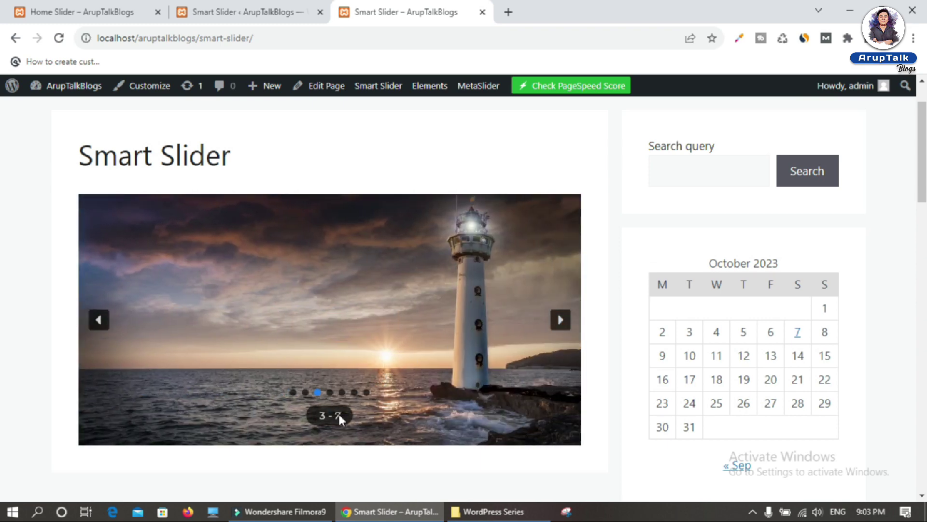
Switch on the Thumbnails control, save the project and reload the published page
{"action": "left_click", "coordinate": [285, 12]}
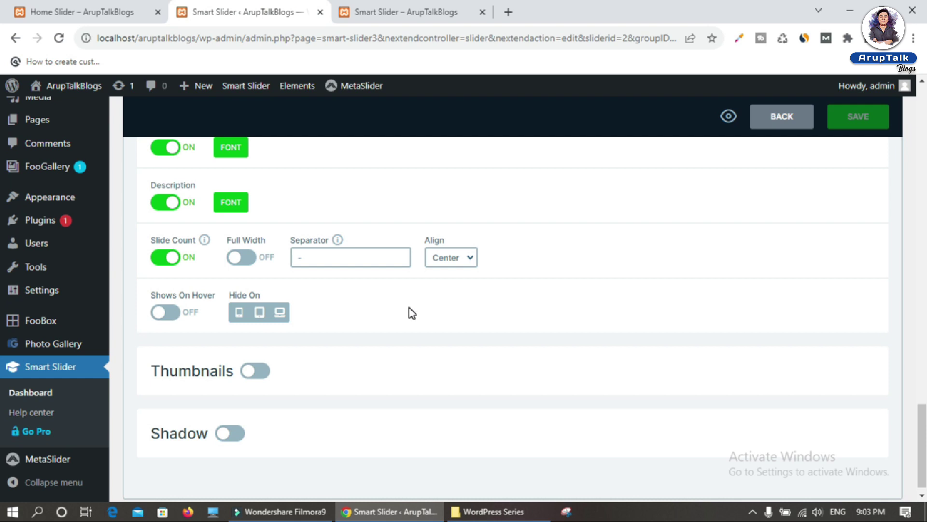
{"action": "scroll", "coordinate": [409, 309], "scroll_direction": "down", "scroll_amount": 1}
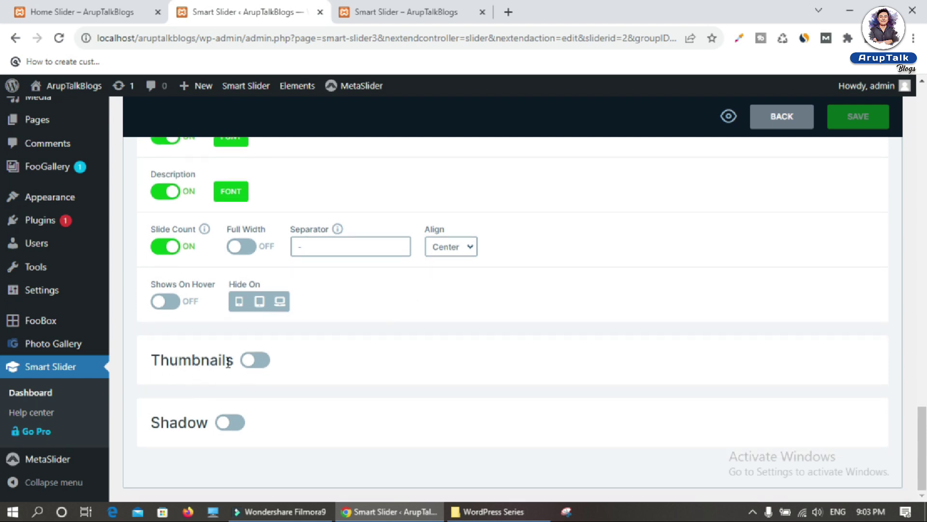
{"action": "left_click", "coordinate": [255, 361]}
{"action": "scroll", "coordinate": [326, 335], "scroll_direction": "down", "scroll_amount": 3}
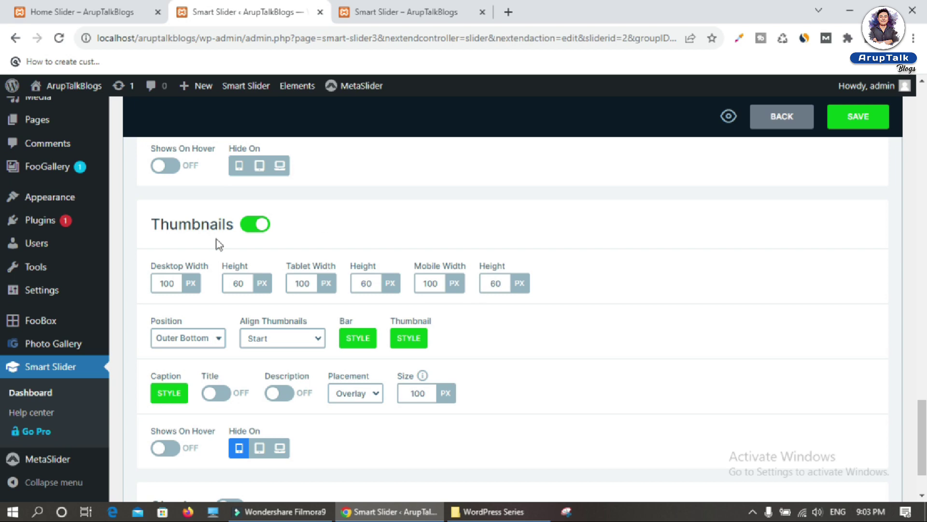
{"action": "left_click", "coordinate": [864, 110]}
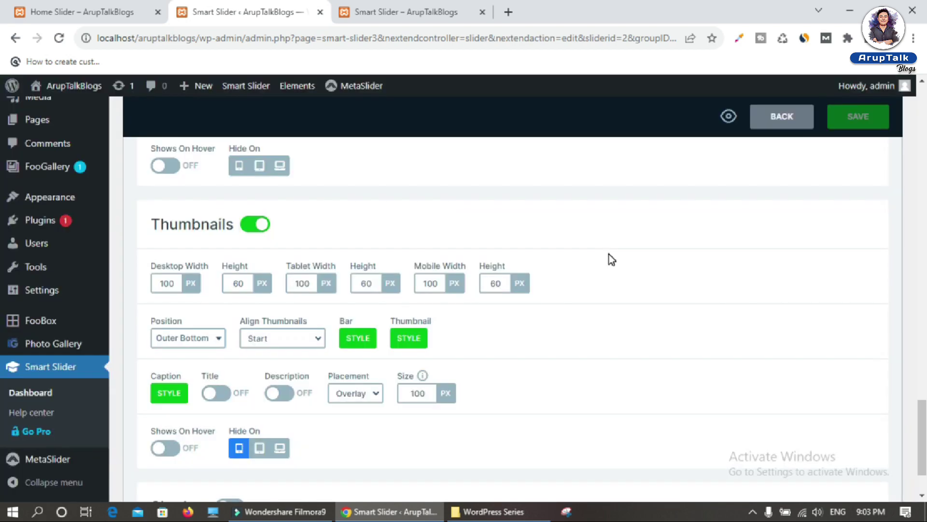
{"action": "left_click", "coordinate": [408, 13]}
{"action": "left_click", "coordinate": [59, 38]}
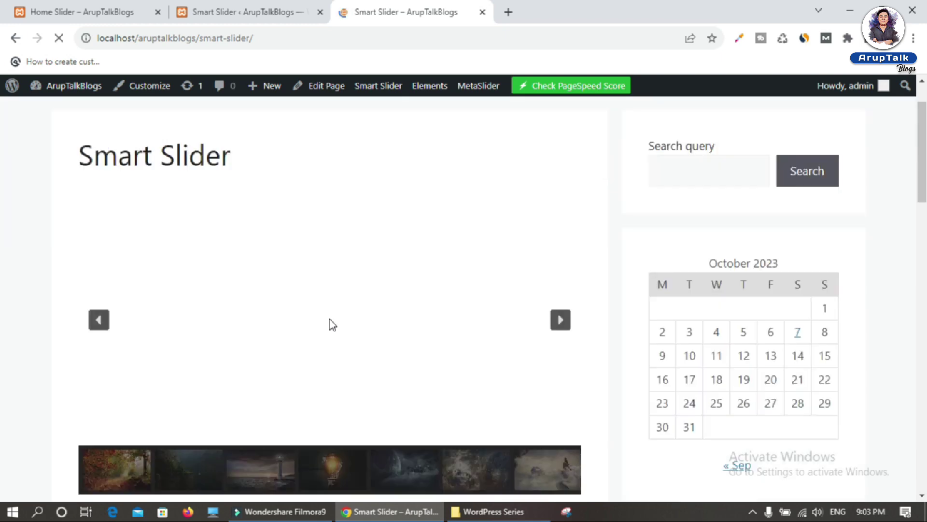
Check the thumbnail strip below the published slider by opening the second to fifth slides from their thumbnails
{"action": "scroll", "coordinate": [329, 320], "scroll_direction": "down", "scroll_amount": 5}
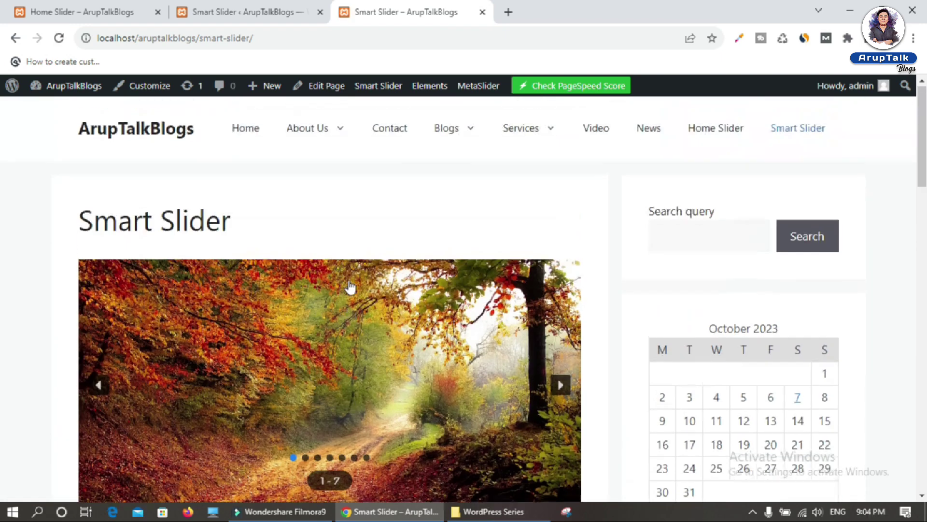
{"action": "scroll", "coordinate": [341, 275], "scroll_direction": "down", "scroll_amount": 3}
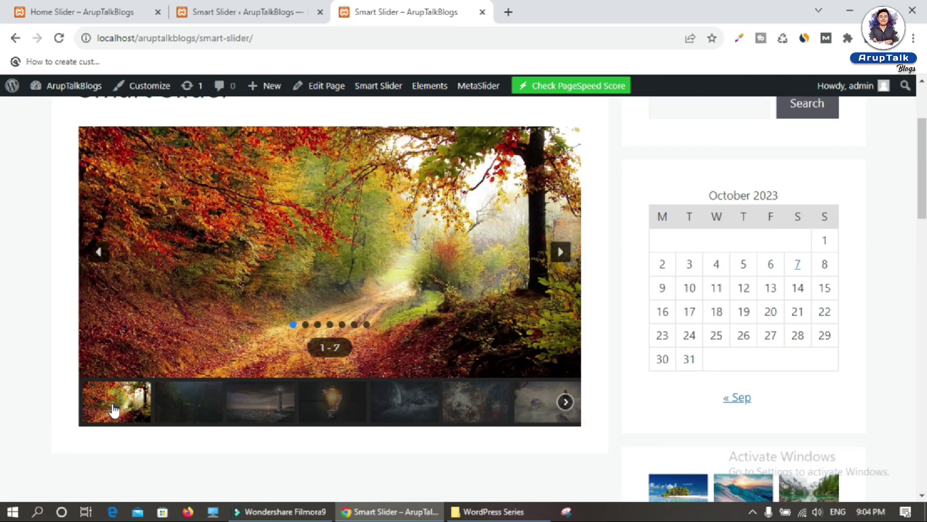
{"action": "left_click", "coordinate": [198, 403]}
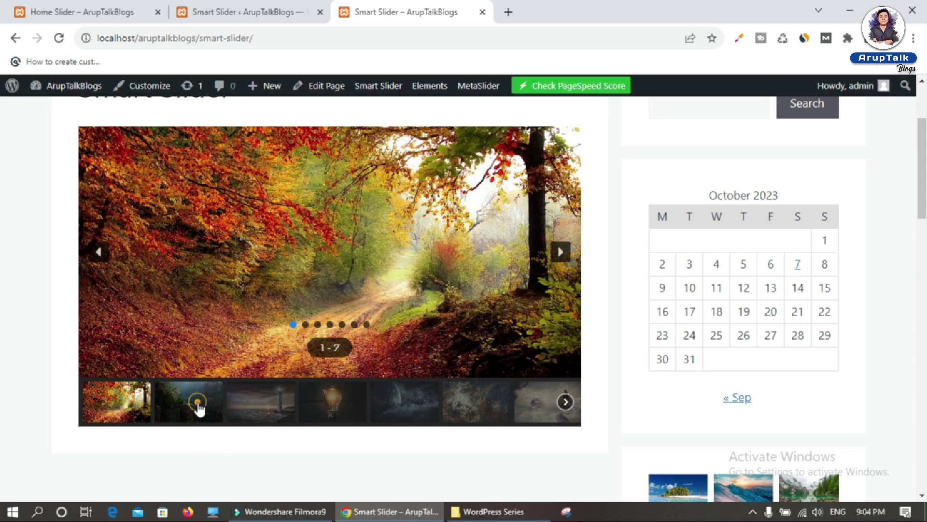
{"action": "left_click", "coordinate": [261, 401]}
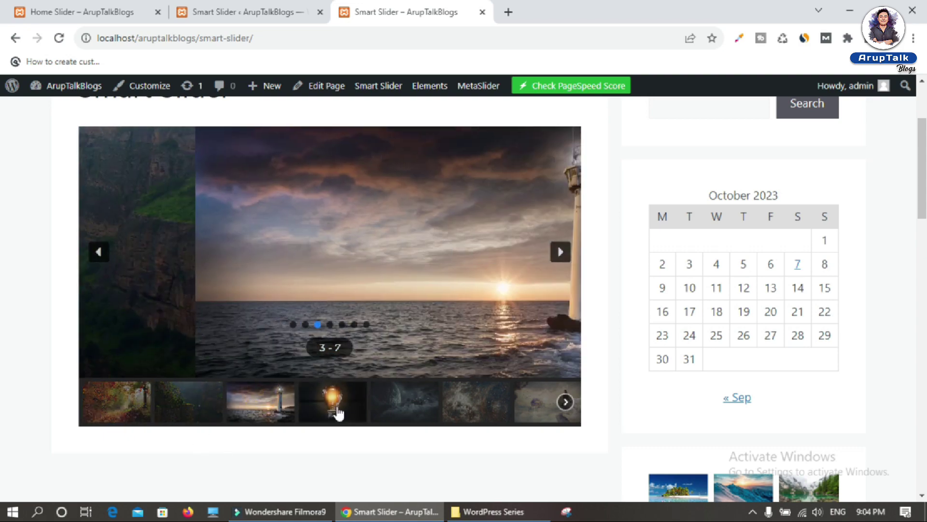
{"action": "left_click", "coordinate": [339, 413]}
{"action": "left_click", "coordinate": [396, 404]}
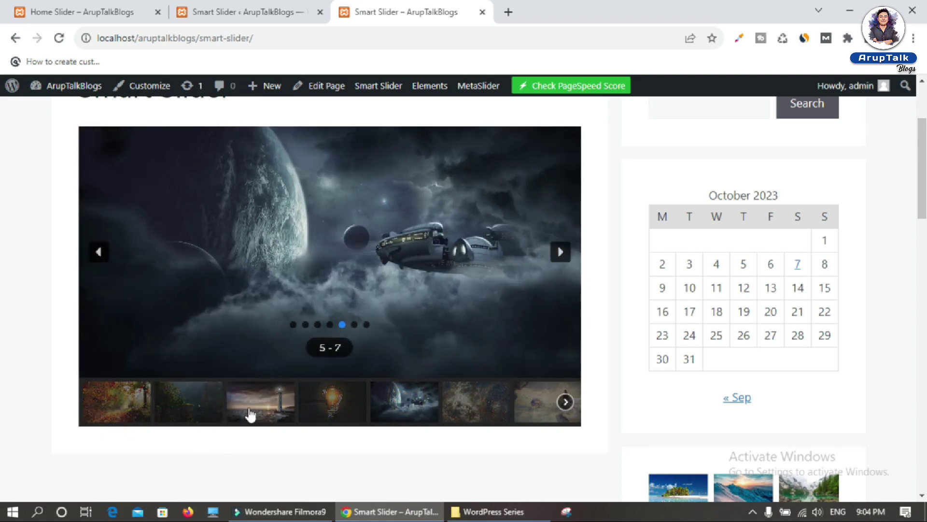
Compare the Thumbnails settings with the published thumbnail strip and review the thumbnails' position options
{"action": "left_click", "coordinate": [273, 12]}
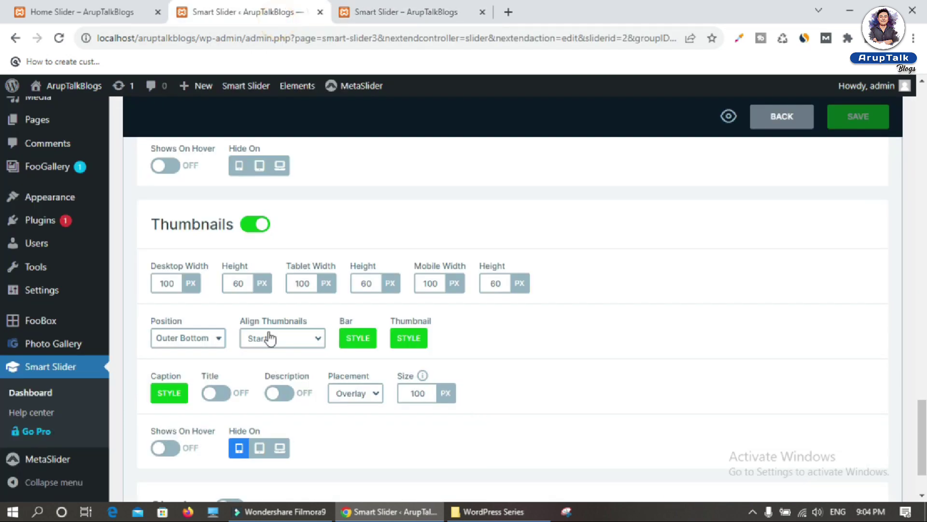
{"action": "left_click", "coordinate": [379, 12]}
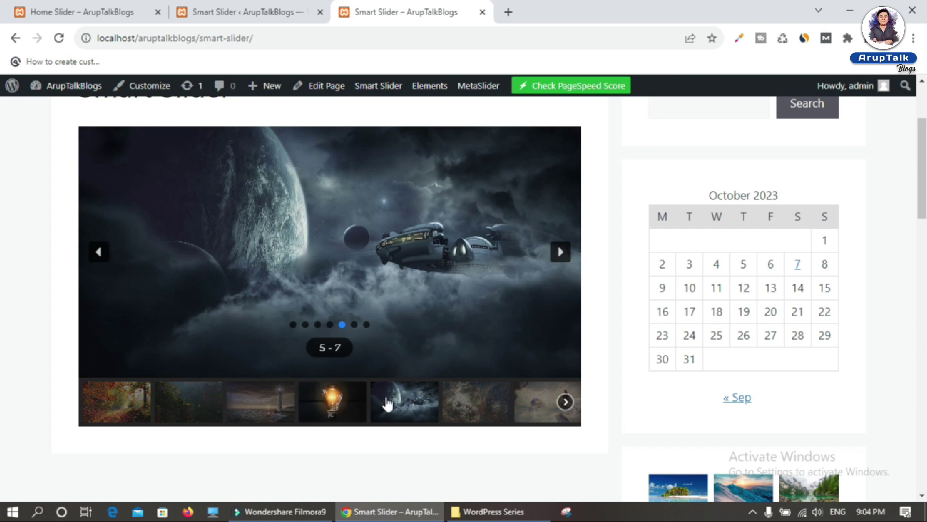
{"action": "left_click", "coordinate": [409, 397]}
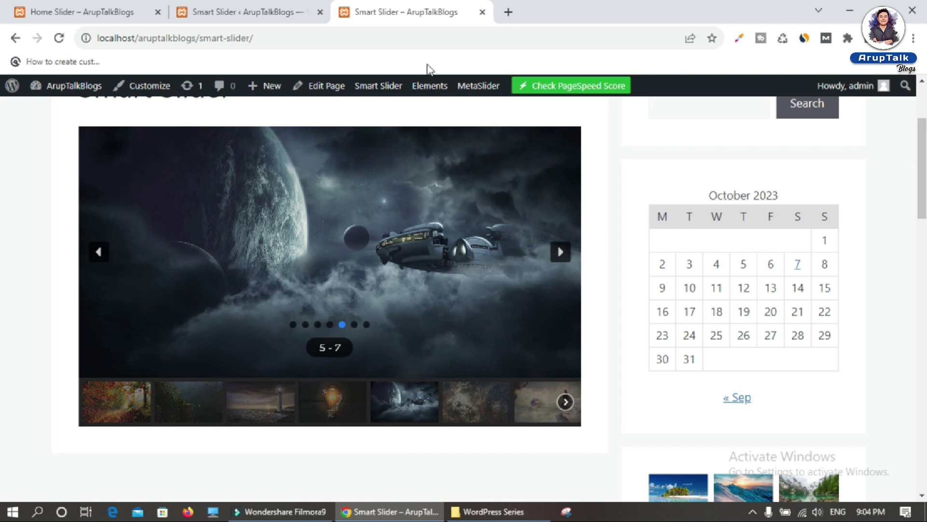
{"action": "left_click", "coordinate": [278, 12]}
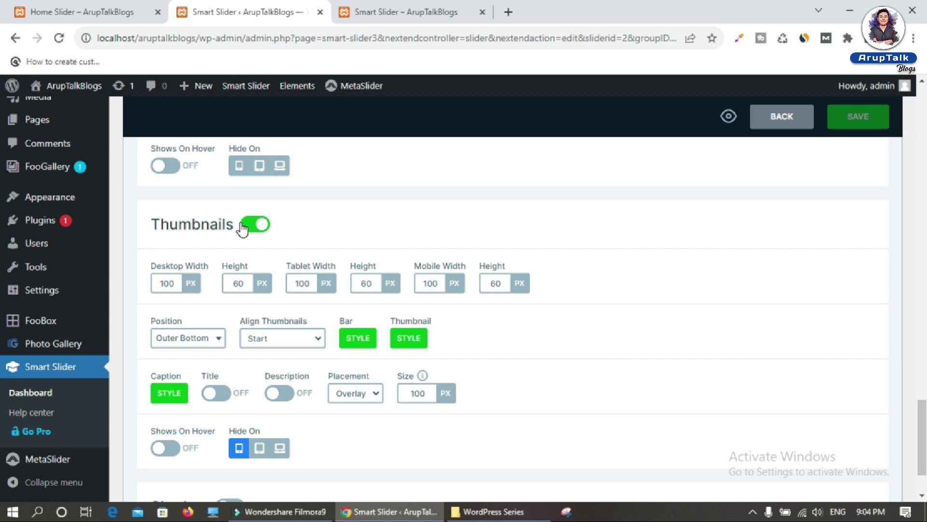
{"action": "left_click", "coordinate": [166, 338]}
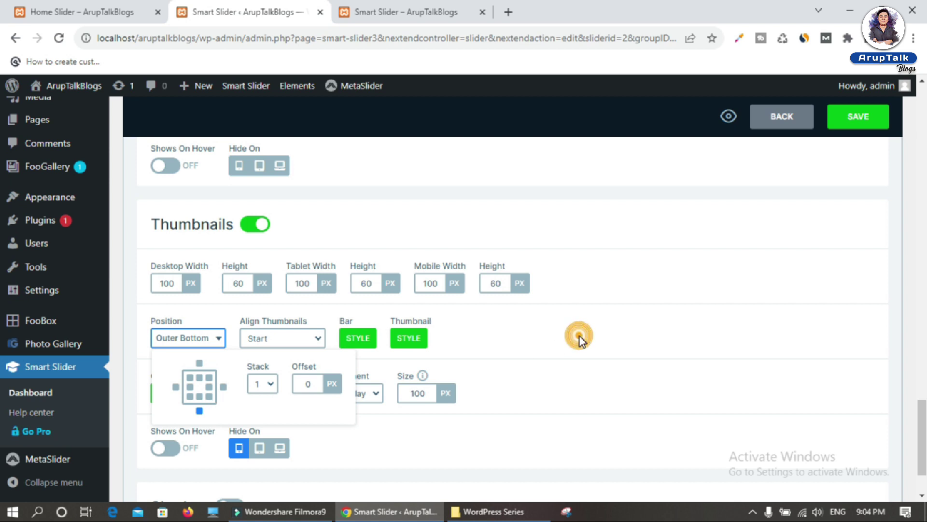
{"action": "left_click", "coordinate": [615, 333]}
Switch on the Shadow control, review the available shadow styles, keep the default one and save the project
{"action": "scroll", "coordinate": [616, 336], "scroll_direction": "down", "scroll_amount": 2}
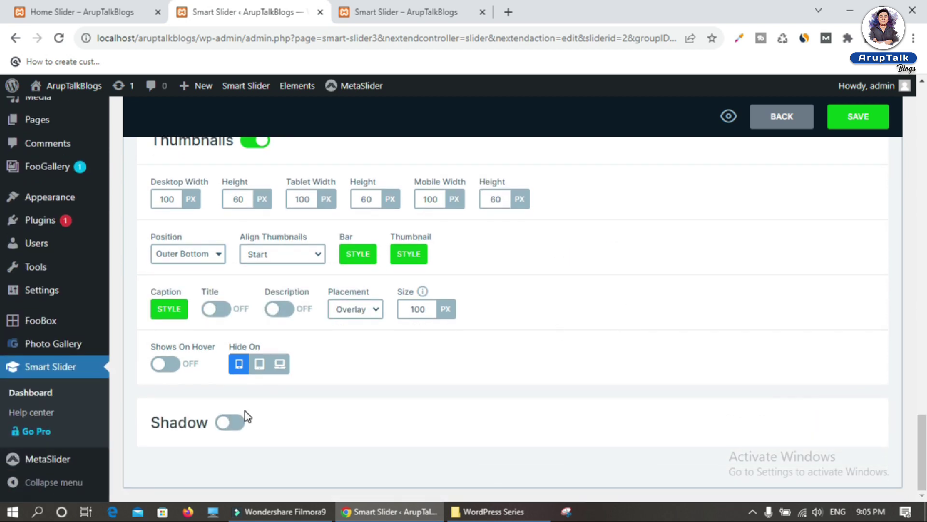
{"action": "left_click", "coordinate": [224, 427]}
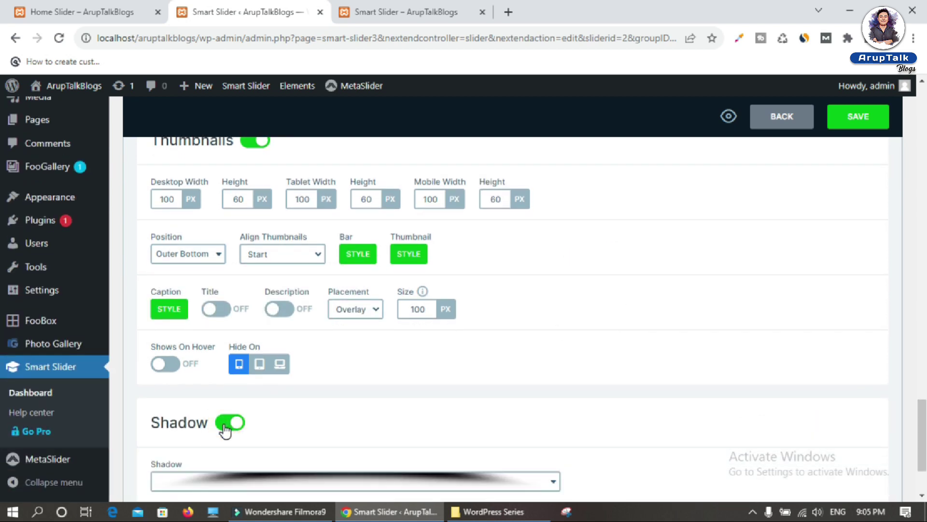
{"action": "scroll", "coordinate": [348, 422], "scroll_direction": "down", "scroll_amount": 3}
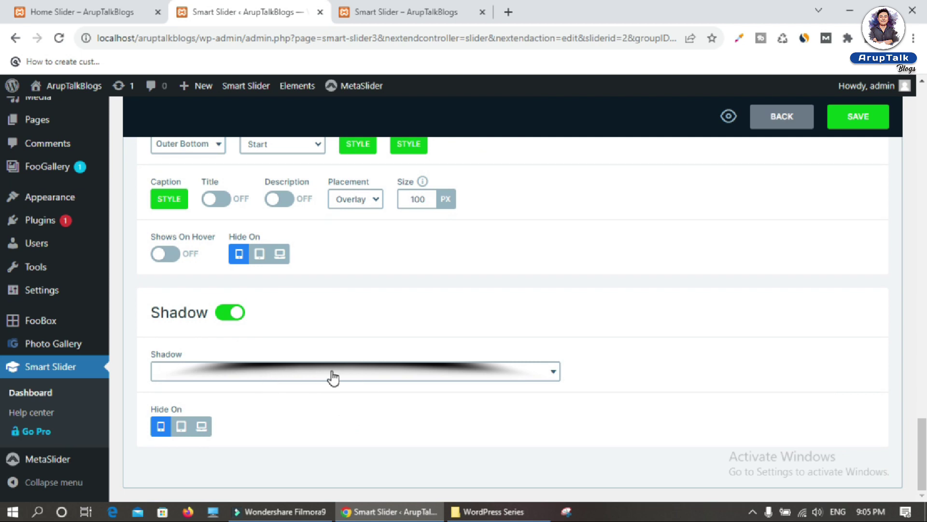
{"action": "left_click", "coordinate": [332, 375]}
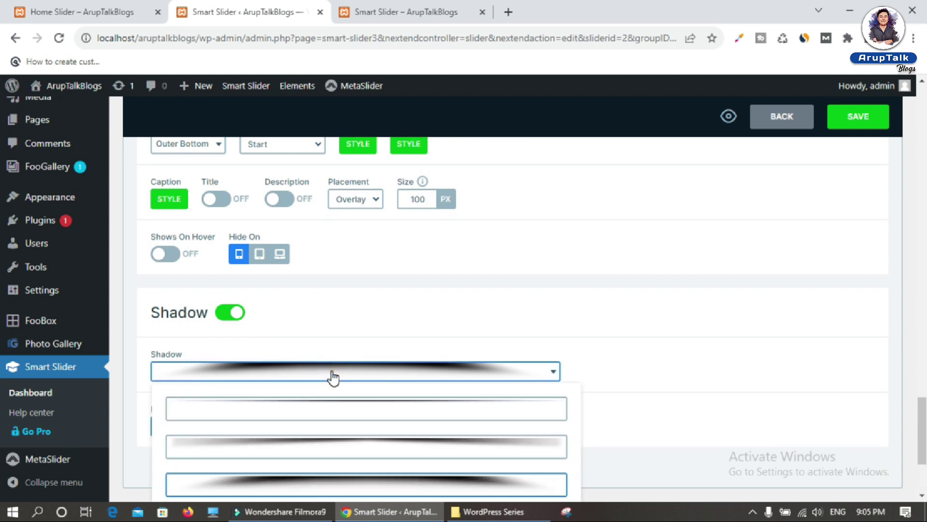
{"action": "scroll", "coordinate": [633, 337], "scroll_direction": "down", "scroll_amount": 4}
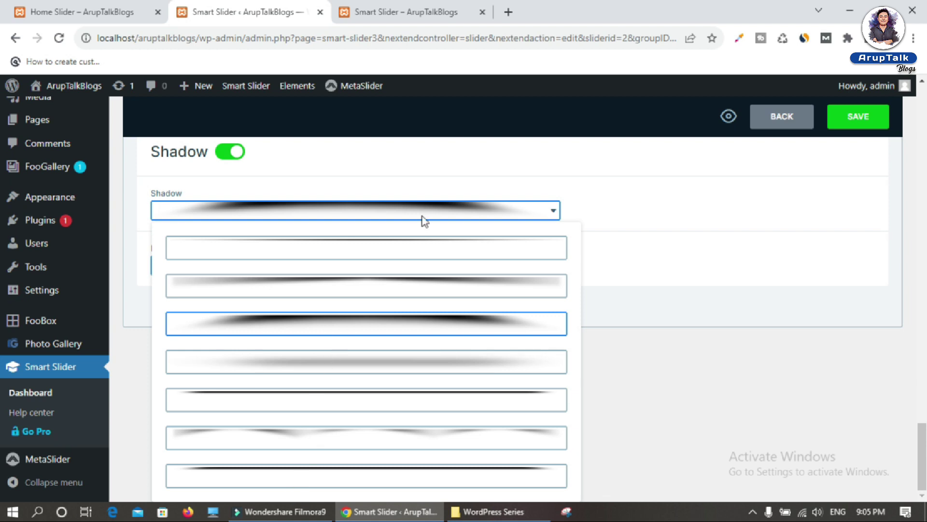
{"action": "left_click", "coordinate": [407, 213]}
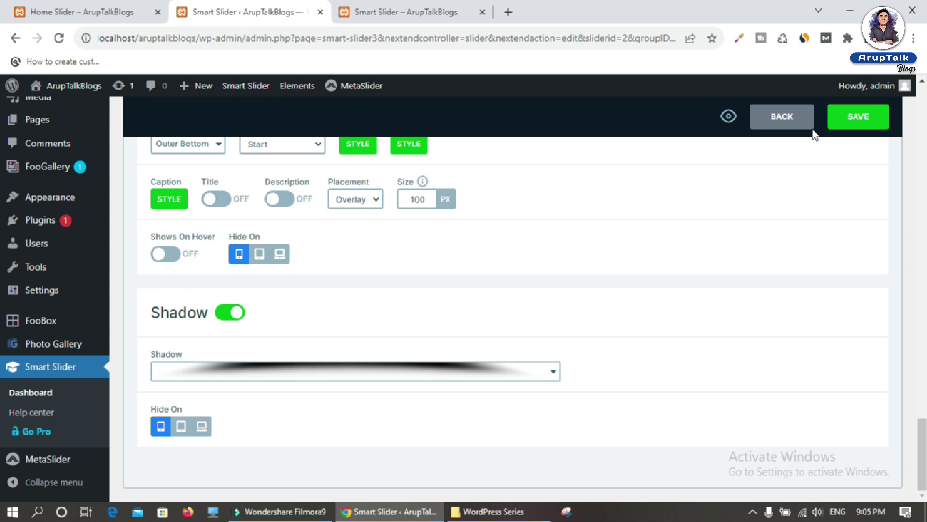
{"action": "left_click", "coordinate": [860, 122]}
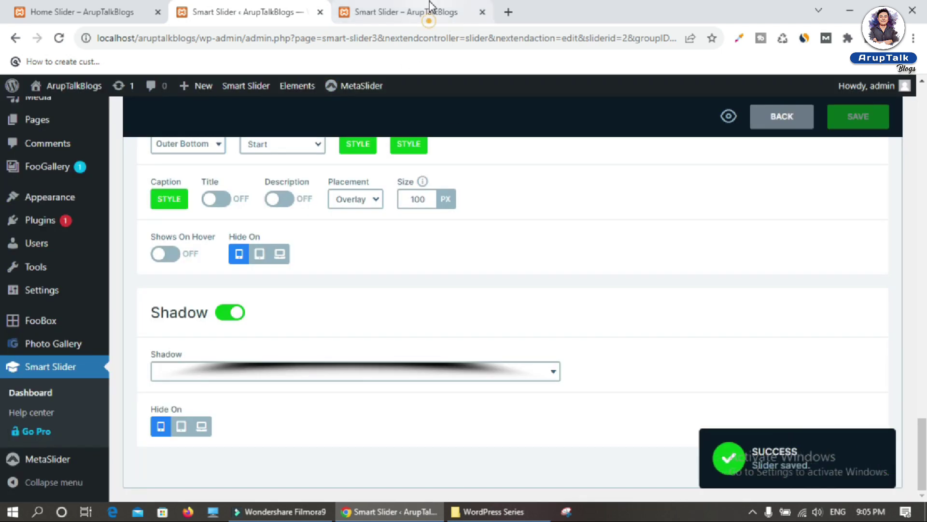
Reload the published Smart Slider page and check the shadow below the slider
{"action": "left_click", "coordinate": [430, 11]}
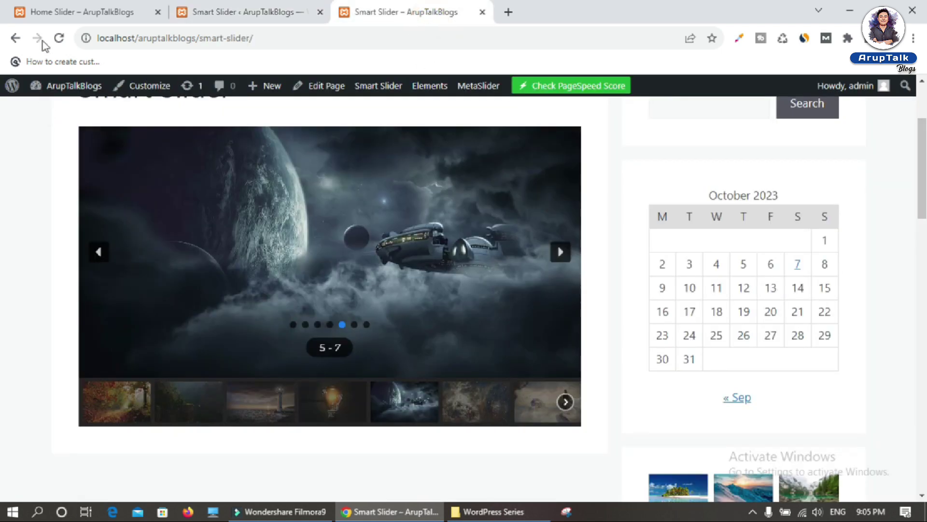
{"action": "left_click", "coordinate": [59, 37]}
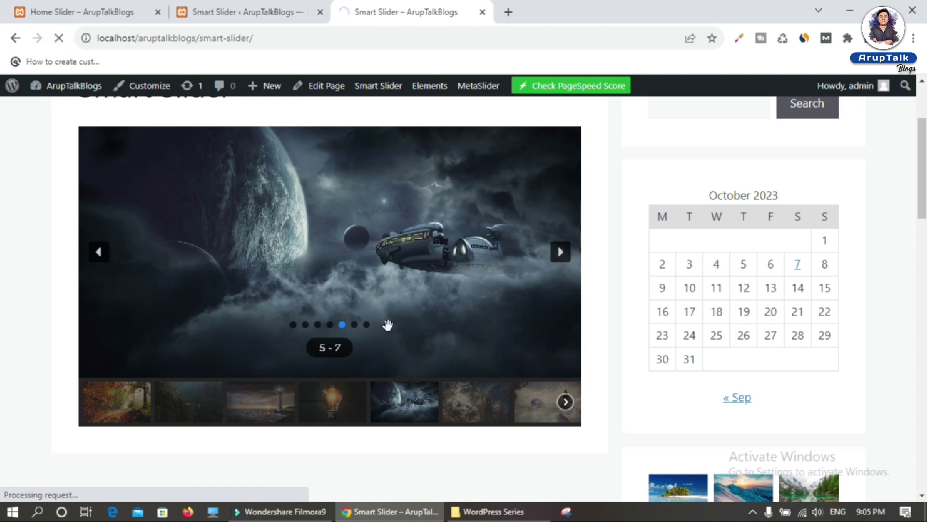
{"action": "scroll", "coordinate": [387, 324], "scroll_direction": "down", "scroll_amount": 4}
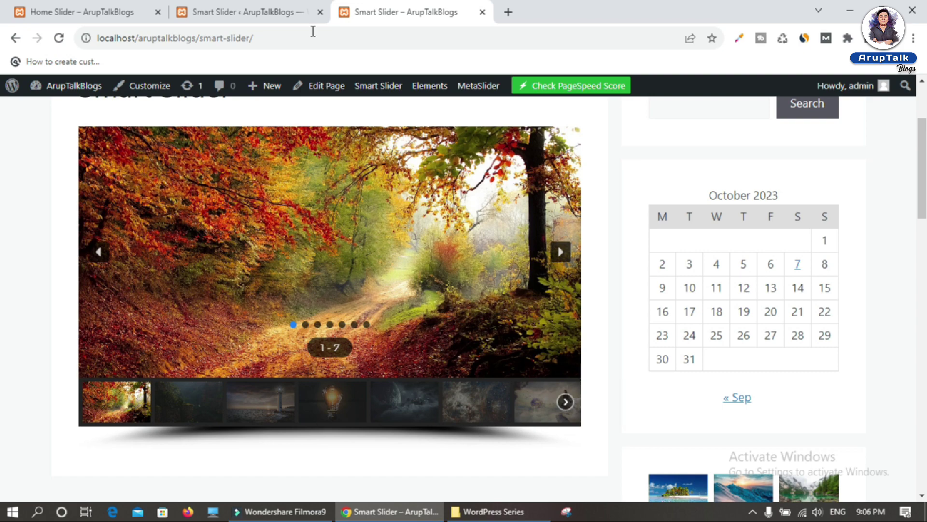
Set the slider's Main Animation to Fade in the project's animation settings
{"action": "key", "text": "ctrl+shift+Tab"}
{"action": "scroll", "coordinate": [256, 428], "scroll_direction": "up", "scroll_amount": 10}
{"action": "scroll", "coordinate": [256, 428], "scroll_direction": "up", "scroll_amount": 10}
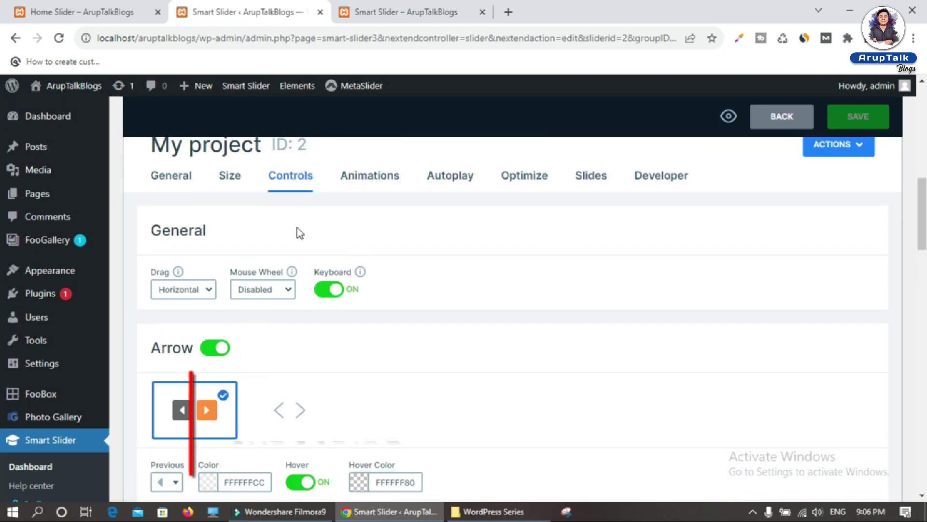
{"action": "left_click", "coordinate": [379, 247]}
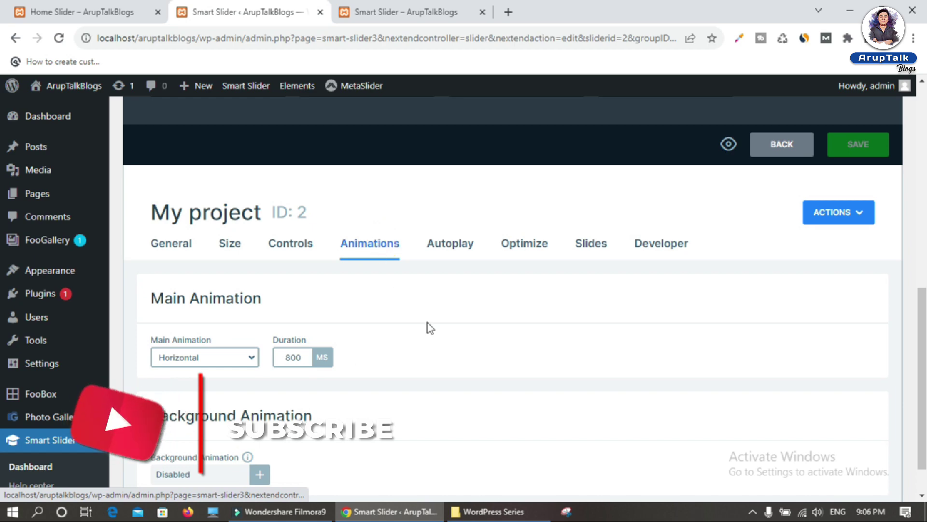
{"action": "scroll", "coordinate": [430, 338], "scroll_direction": "down", "scroll_amount": 1}
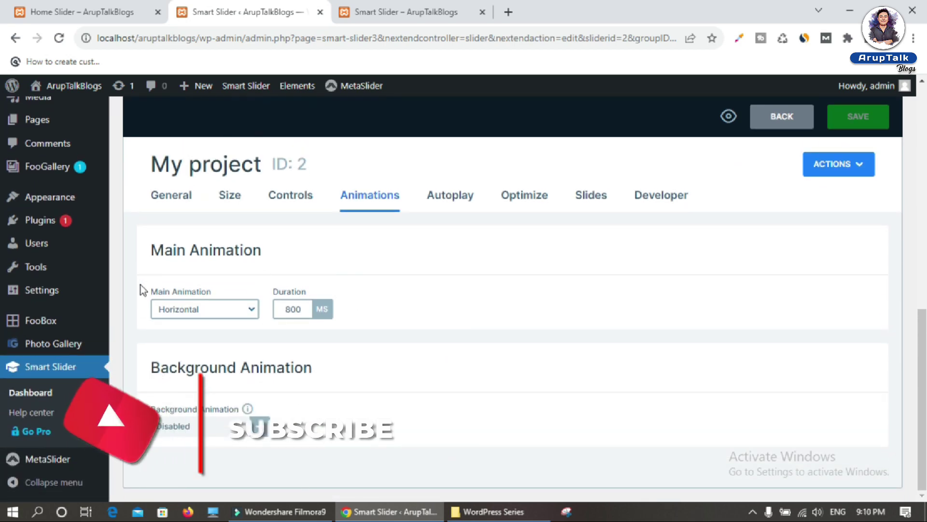
{"action": "left_click_drag", "start_coordinate": [148, 290], "coordinate": [216, 290]}
{"action": "left_click", "coordinate": [234, 307]}
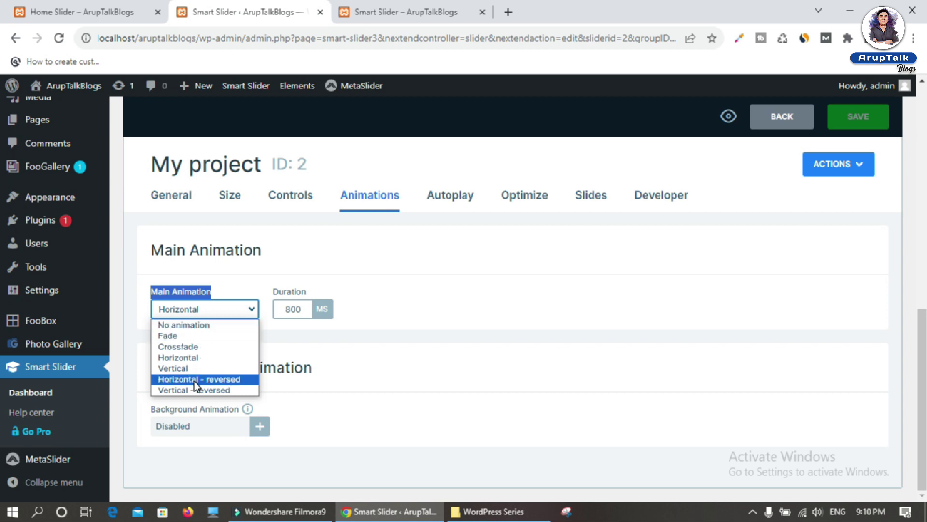
{"action": "left_click", "coordinate": [176, 337]}
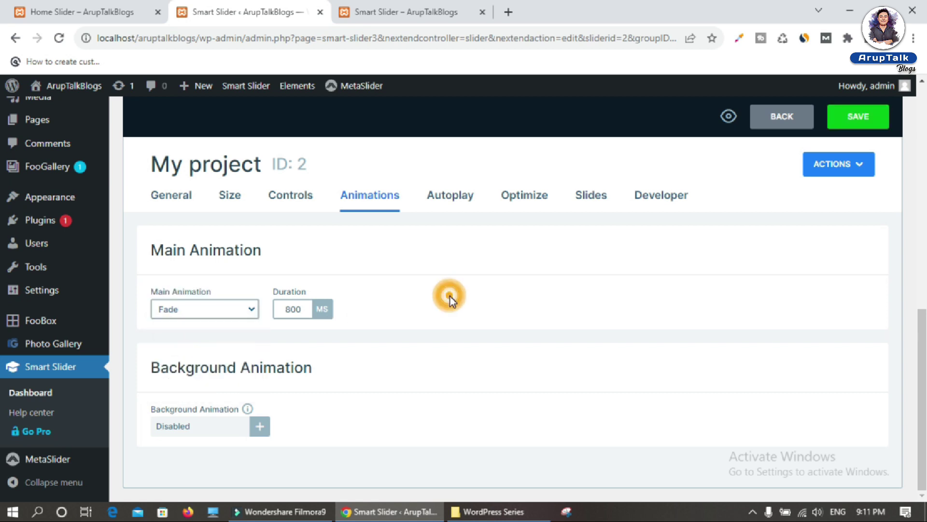
Switch on Autoplay for the slider and set the Slide Duration to 1000 ms
{"action": "left_click", "coordinate": [446, 197]}
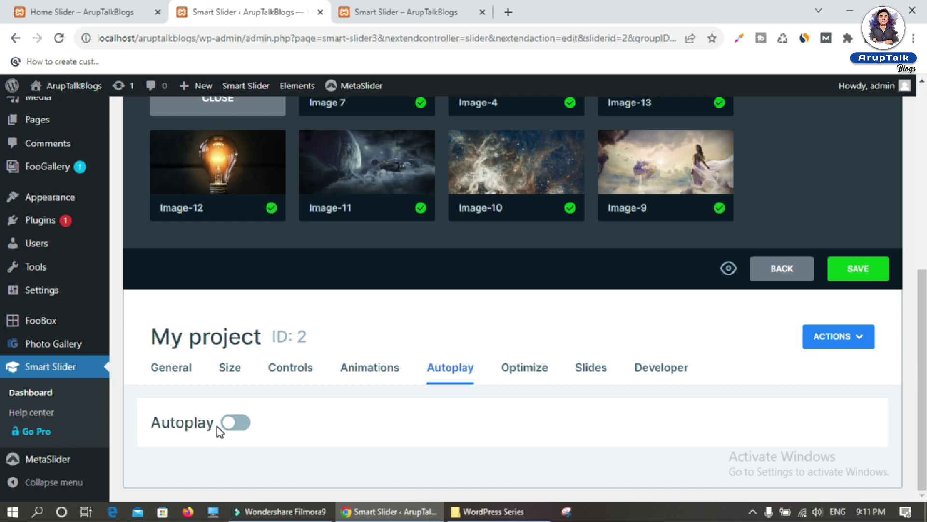
{"action": "left_click", "coordinate": [234, 423]}
{"action": "scroll", "coordinate": [294, 419], "scroll_direction": "down", "scroll_amount": 5}
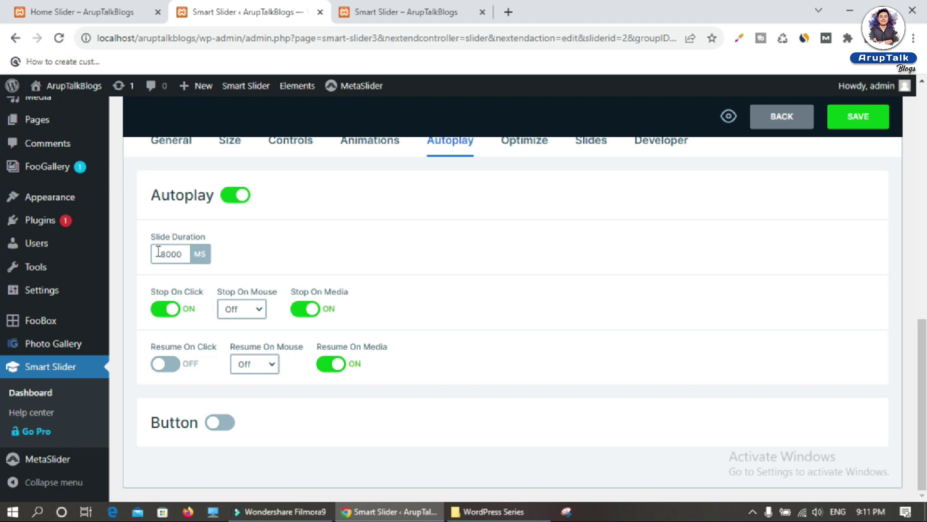
{"action": "left_click_drag", "start_coordinate": [161, 255], "coordinate": [189, 255]}
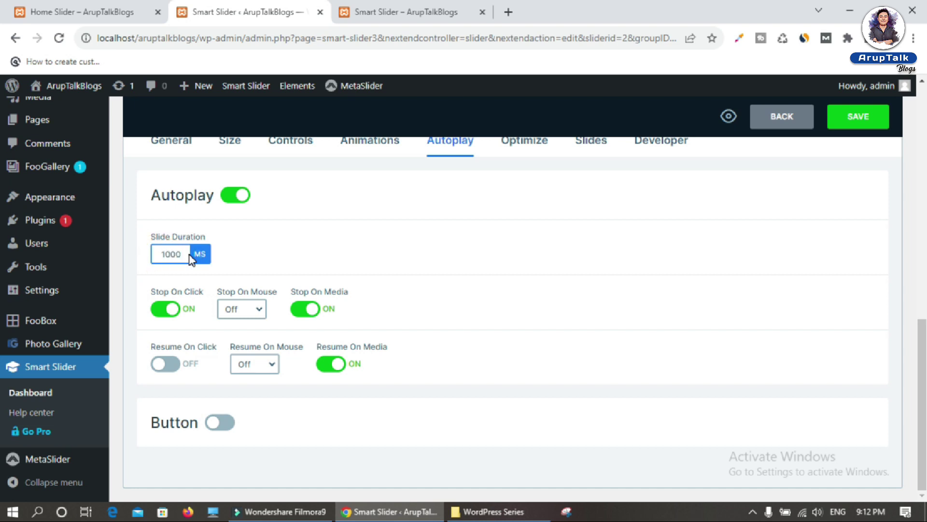
{"action": "left_click", "coordinate": [405, 259]}
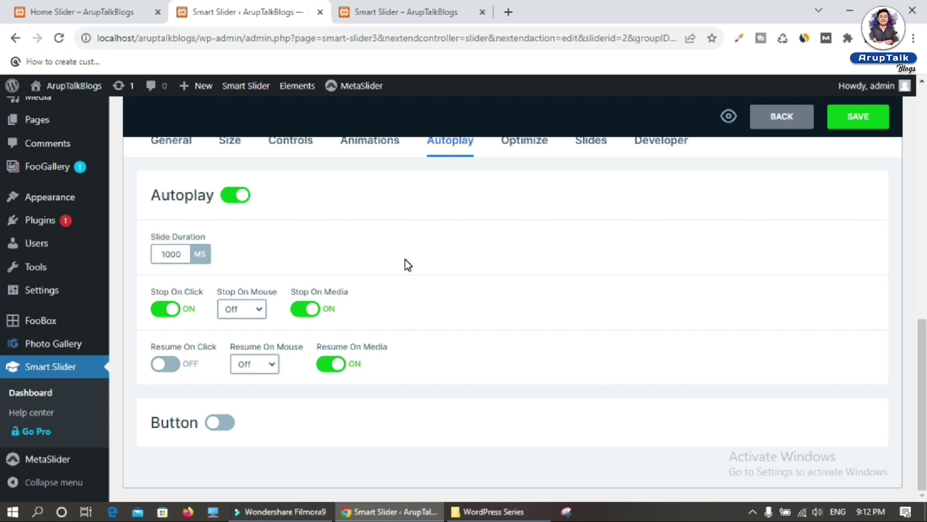
Save the project, check the automatic slide changes on the reloaded published page and return to the Autoplay settings
{"action": "left_click", "coordinate": [857, 127]}
{"action": "left_click", "coordinate": [421, 9]}
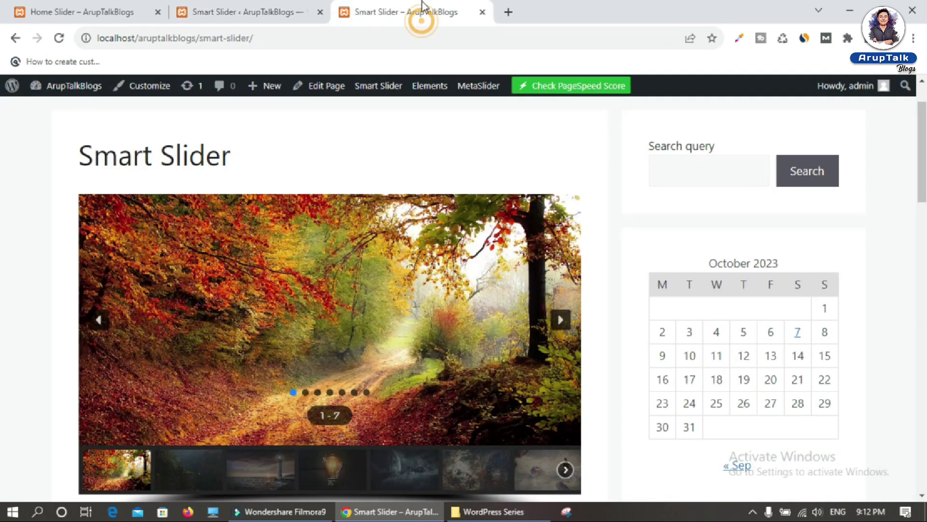
{"action": "left_click", "coordinate": [59, 38]}
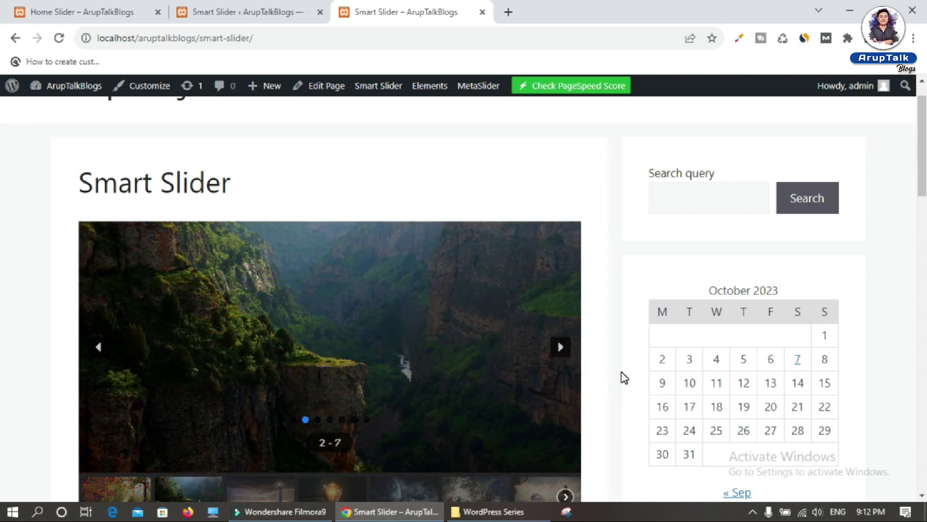
{"action": "scroll", "coordinate": [624, 377], "scroll_direction": "down", "scroll_amount": 2}
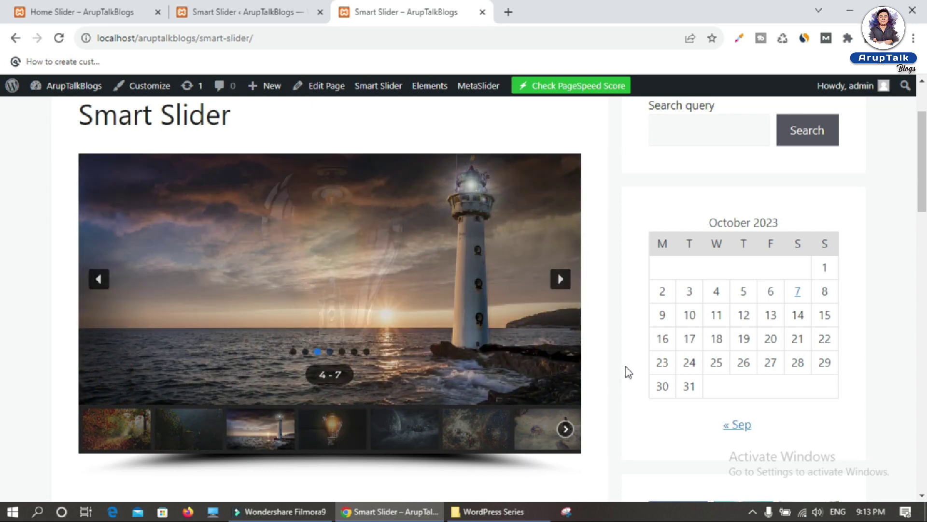
{"action": "left_click", "coordinate": [260, 13]}
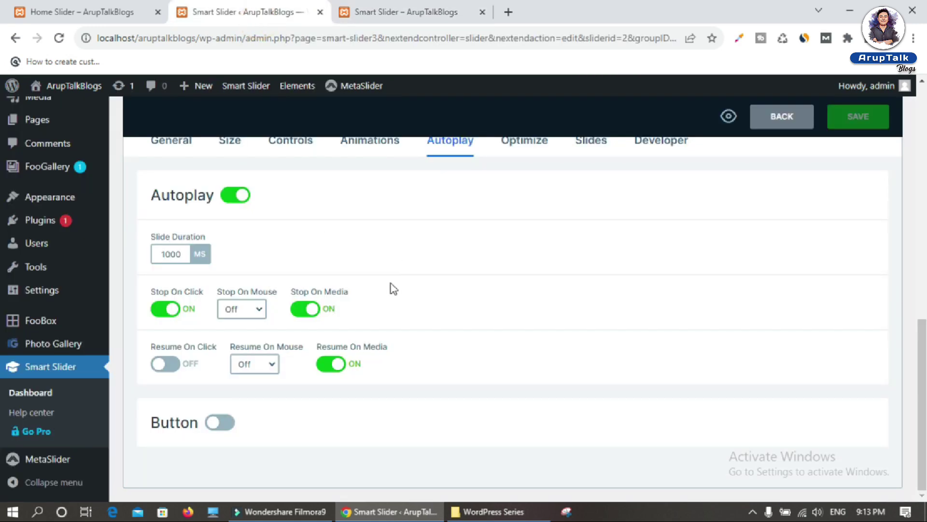
{"action": "scroll", "coordinate": [394, 288], "scroll_direction": "up", "scroll_amount": 3}
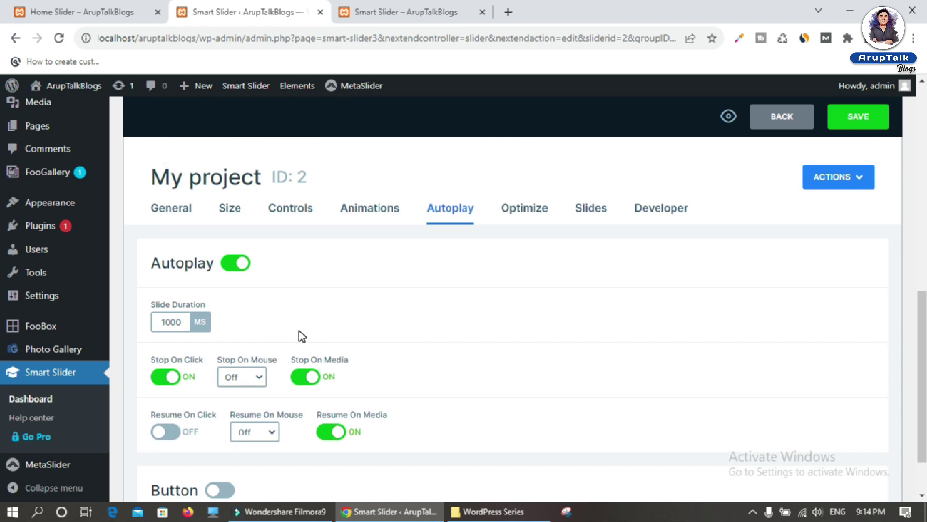
Open the Smart Slider page for editing from the WordPress dashboard and set its Content Container to Full Width
{"action": "left_click", "coordinate": [420, 10]}
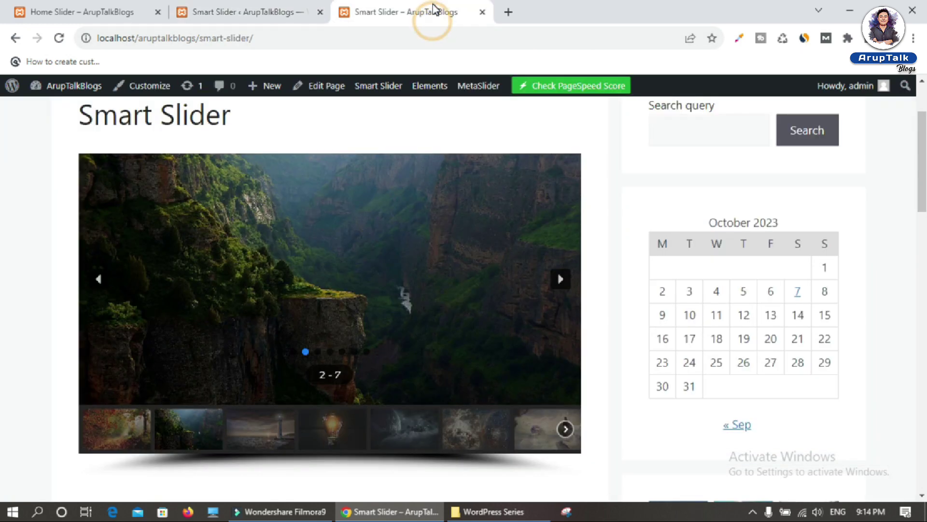
{"action": "left_click", "coordinate": [62, 109]}
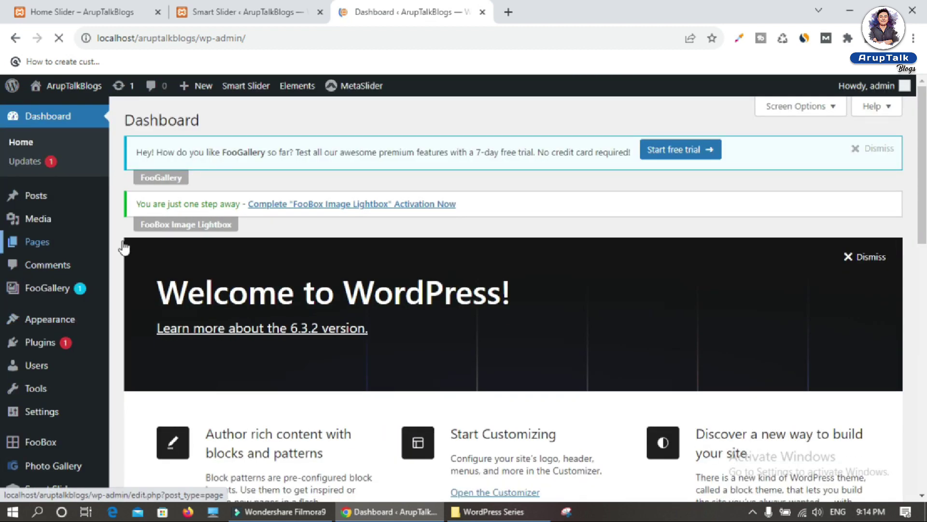
{"action": "left_click", "coordinate": [45, 242]}
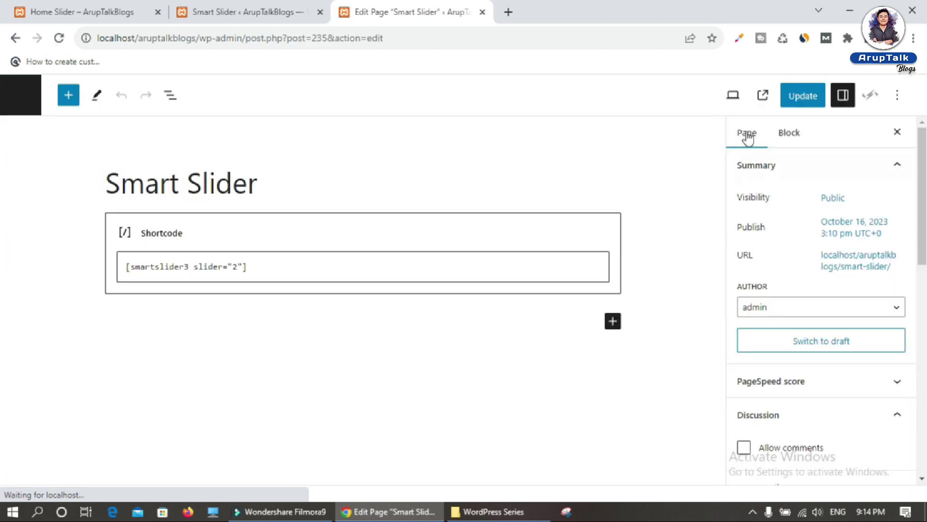
{"action": "scroll", "coordinate": [763, 379], "scroll_direction": "down", "scroll_amount": 10}
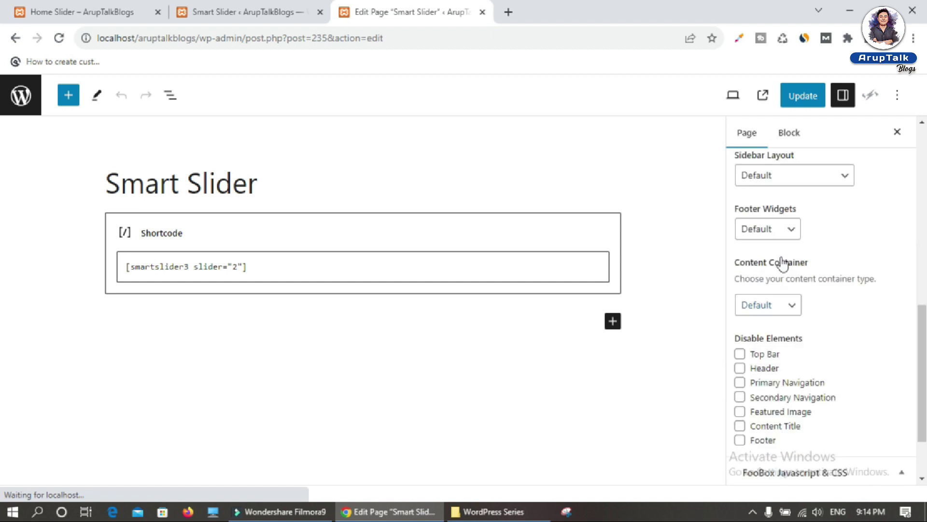
{"action": "left_click", "coordinate": [763, 303]}
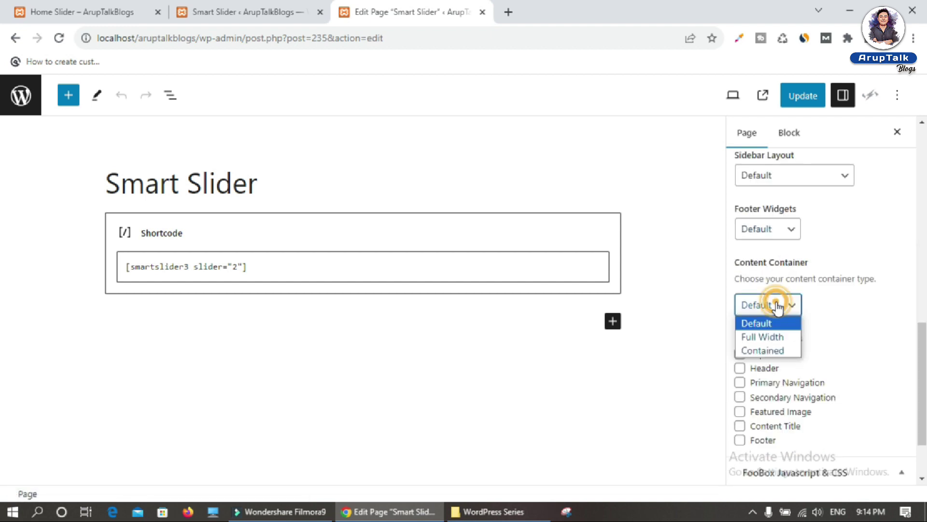
{"action": "left_click", "coordinate": [769, 337]}
{"action": "scroll", "coordinate": [860, 314], "scroll_direction": "up", "scroll_amount": 2}
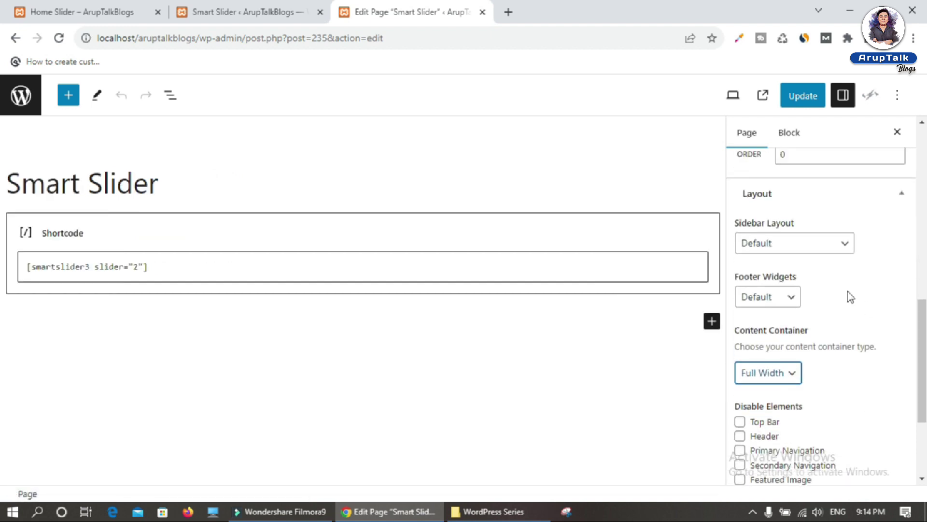
Set the page's Sidebar Layout to No Sidebars and update the page
{"action": "left_click", "coordinate": [785, 244]}
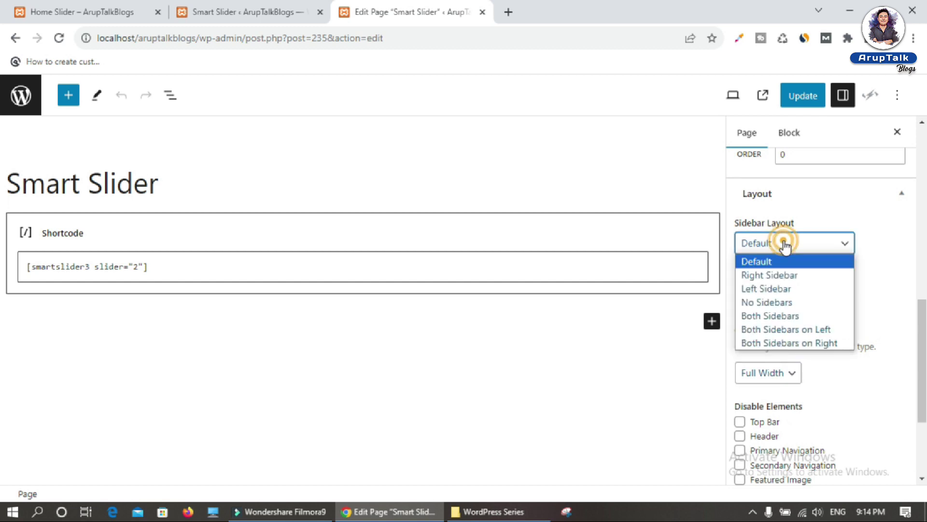
{"action": "left_click", "coordinate": [772, 303]}
{"action": "left_click", "coordinate": [805, 96]}
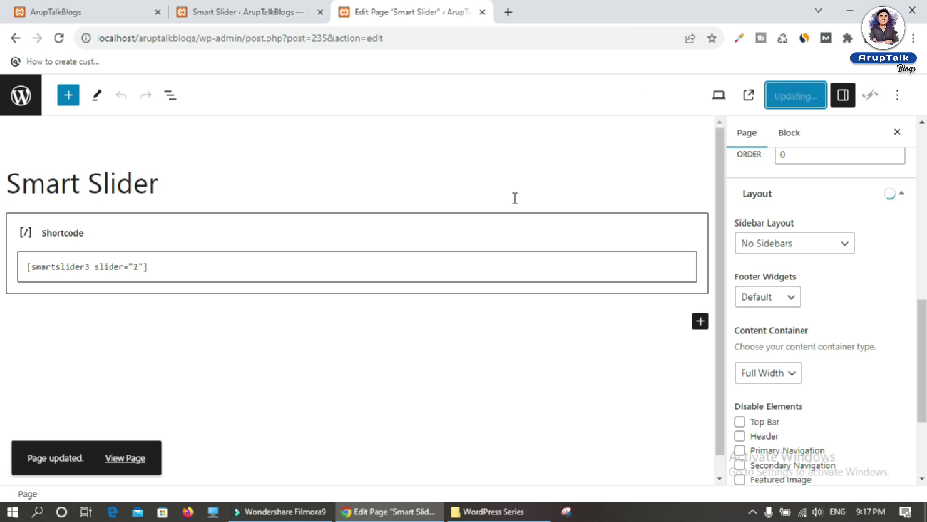
Open the Smart Slider page from the site's navigation and compare the published slider with the page's layout settings
{"action": "left_click", "coordinate": [102, 13]}
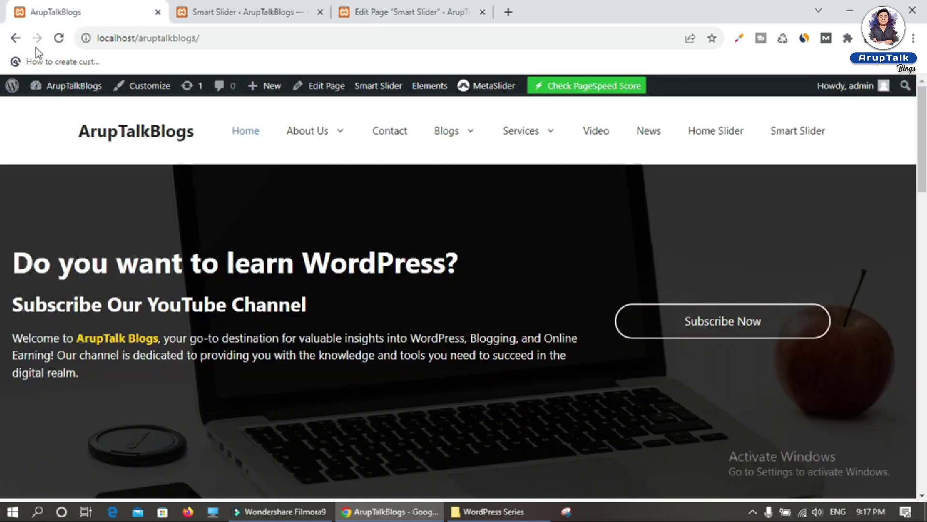
{"action": "left_click", "coordinate": [806, 135]}
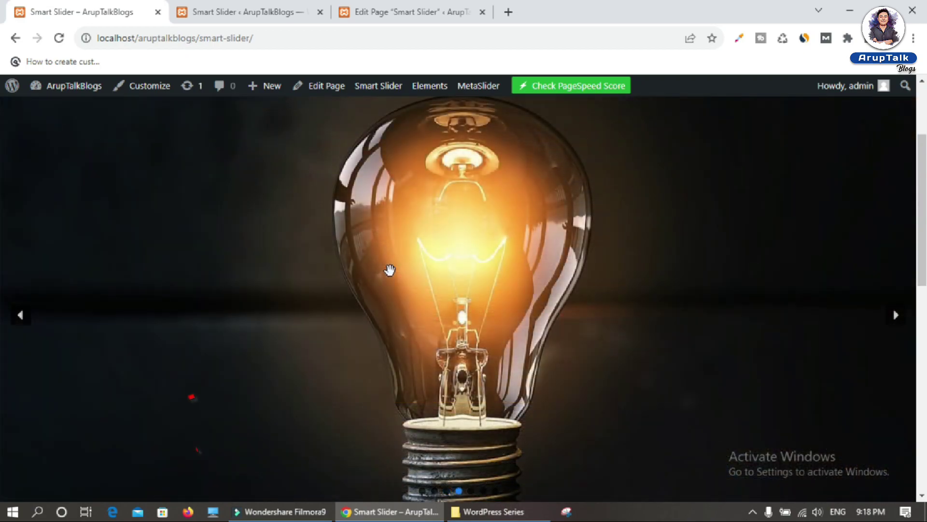
{"action": "left_click", "coordinate": [418, 17]}
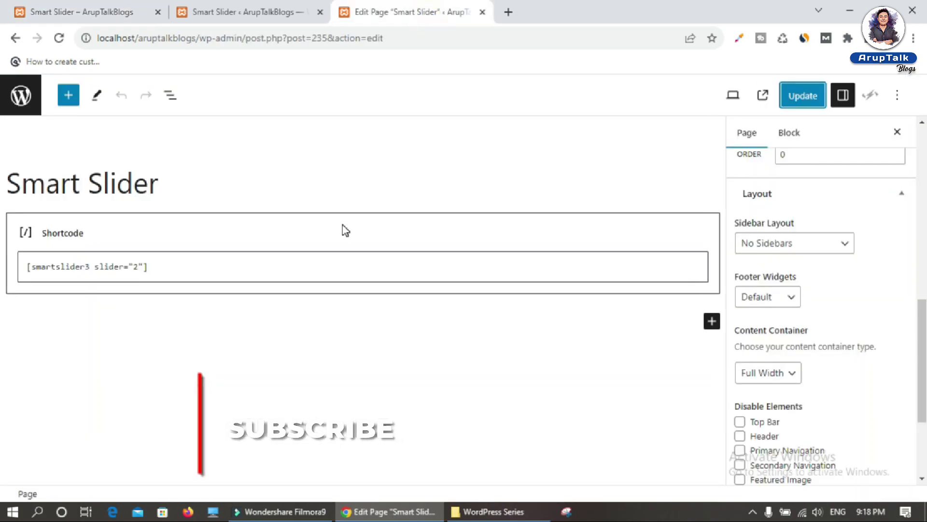
{"action": "left_click", "coordinate": [120, 15]}
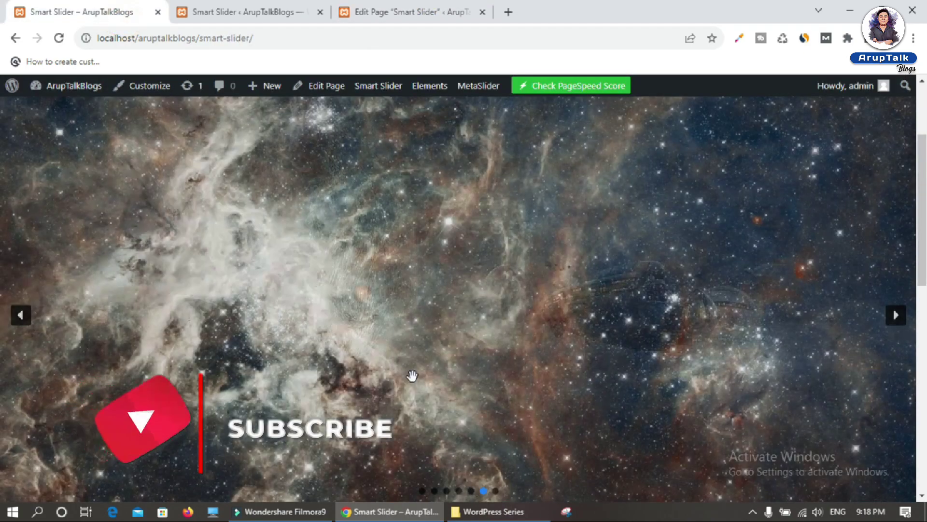